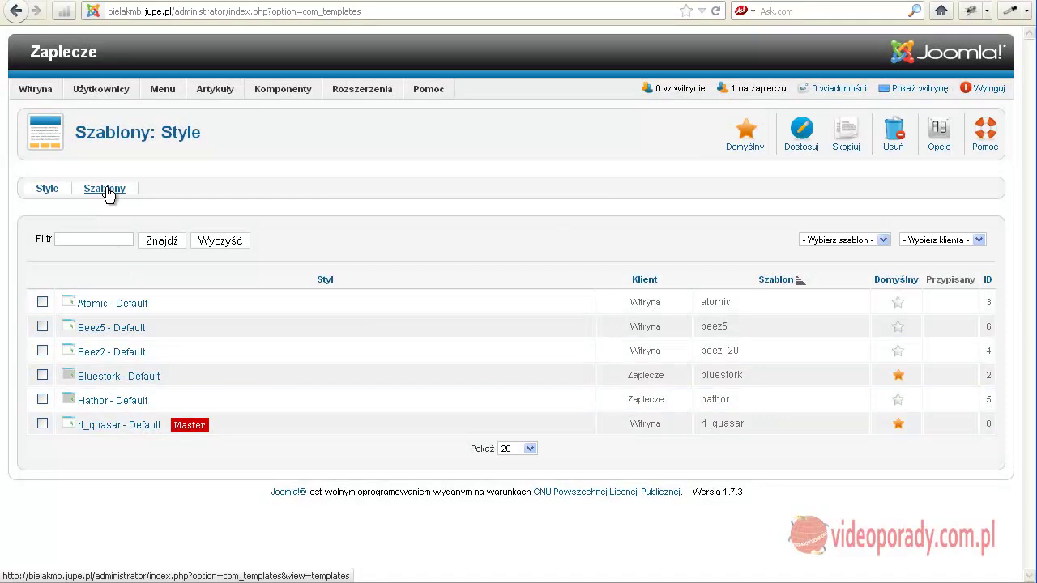
# Open the module position preview of the rt_quasar template and examine its positions down to the footer.
pyautogui.click(108, 195)
pyautogui.scroll(-5, 242, 282)
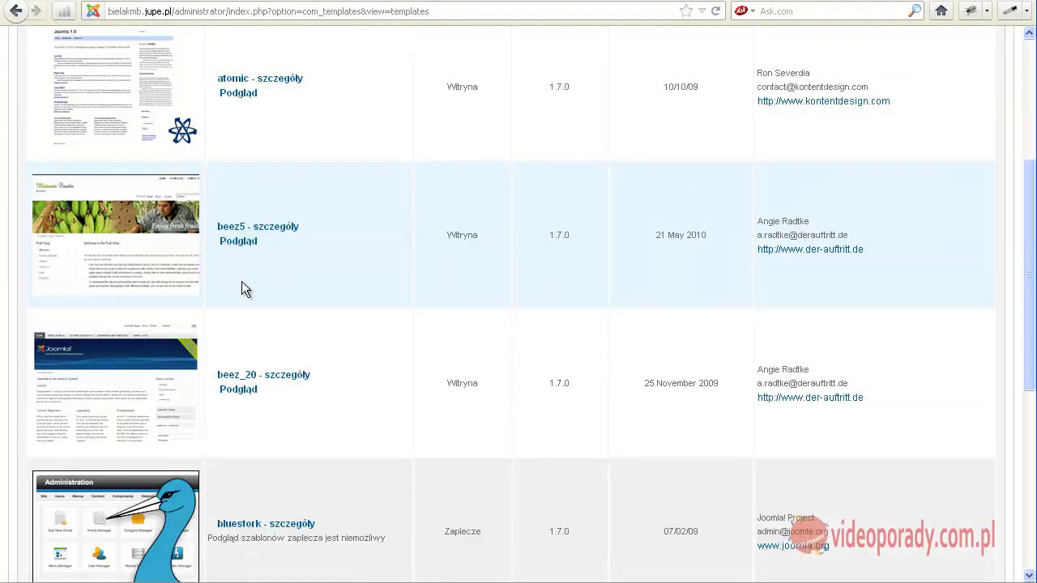
pyautogui.scroll(-5, 241, 284)
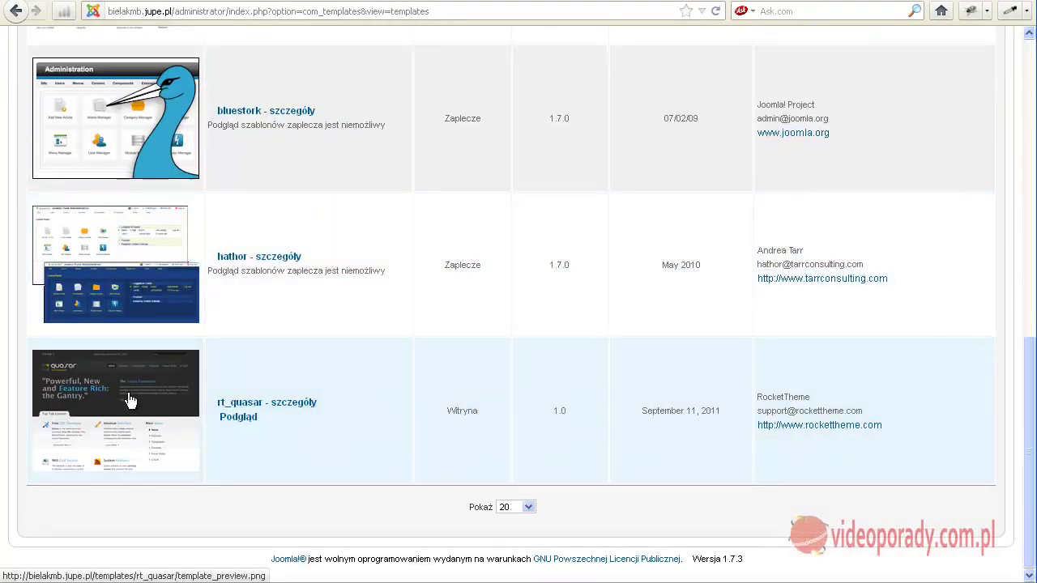
pyautogui.click(238, 418)
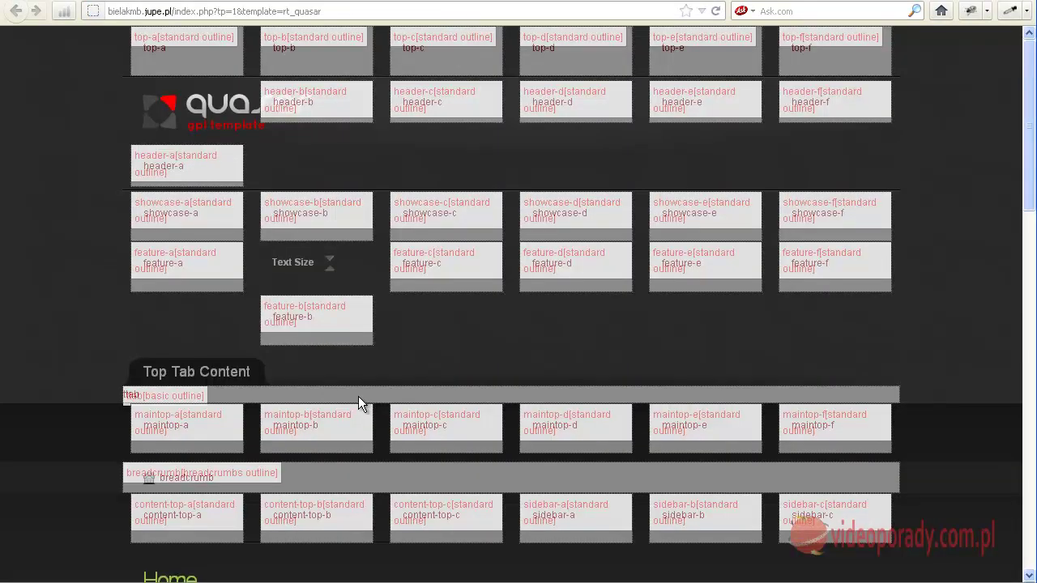
pyautogui.scroll(-15, 358, 396)
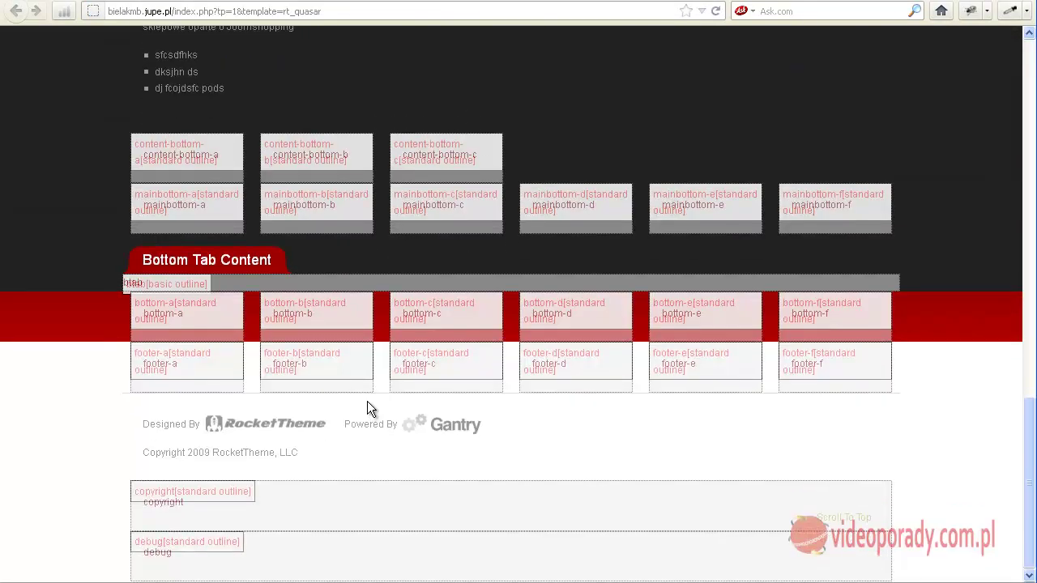
pyautogui.scroll(12, 366, 398)
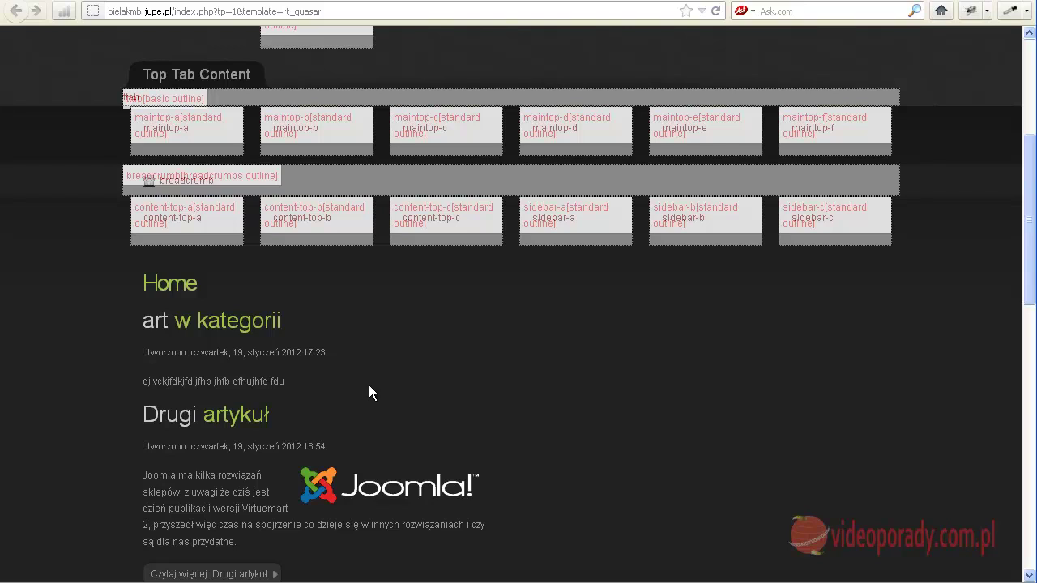
pyautogui.scroll(6, 369, 393)
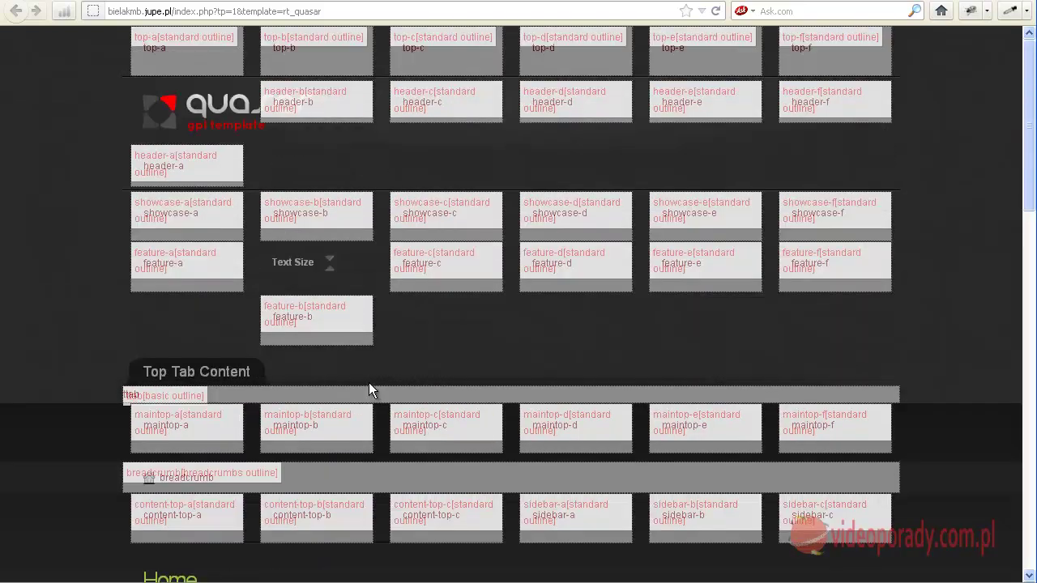
pyautogui.scroll(-18, 369, 383)
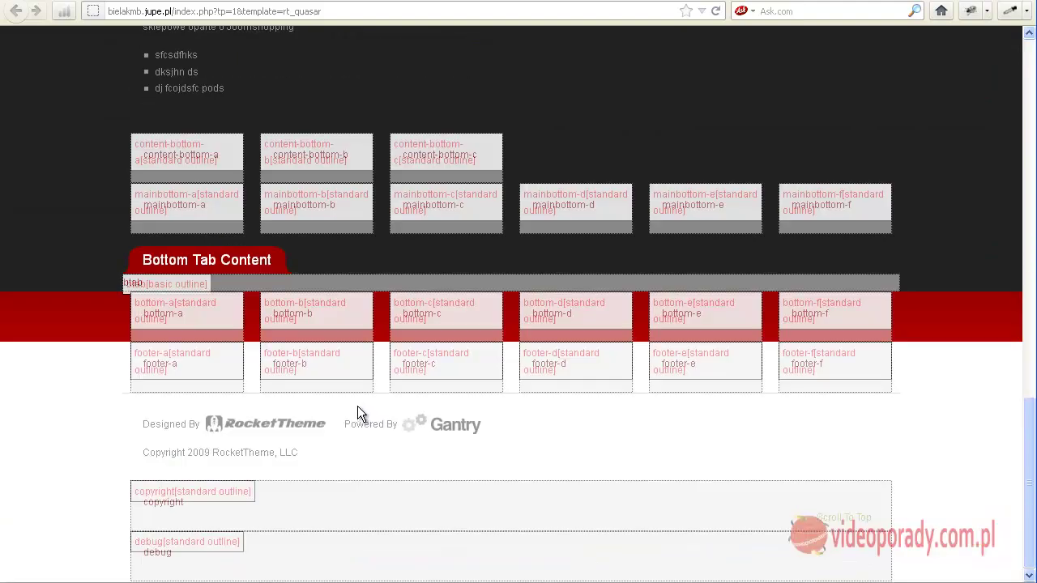
pyautogui.scroll(18, 357, 407)
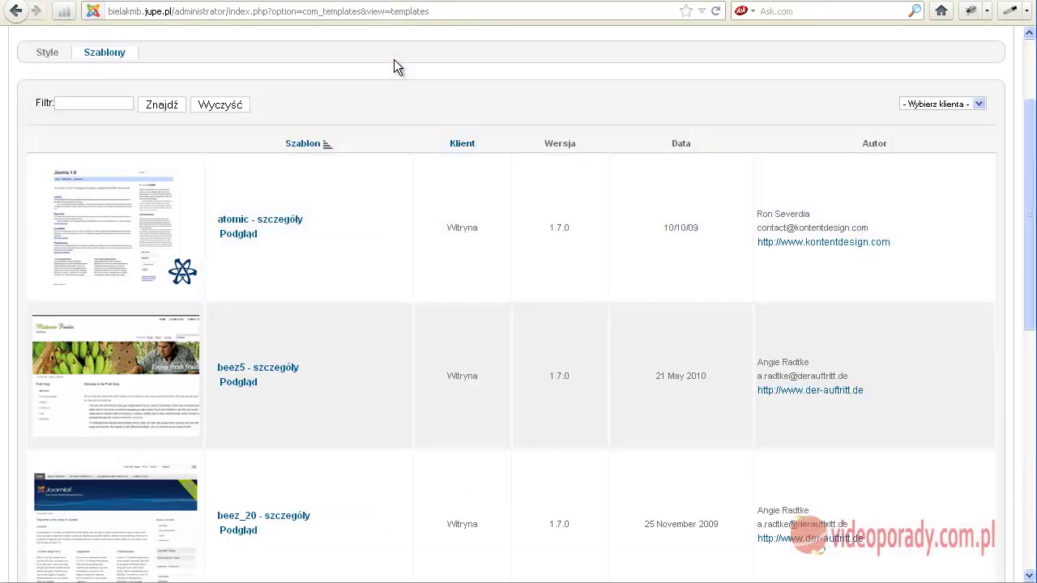
# Open the module manager listing the site's modules.
pyautogui.scroll(3, 394, 59)
pyautogui.moveTo(368, 88)
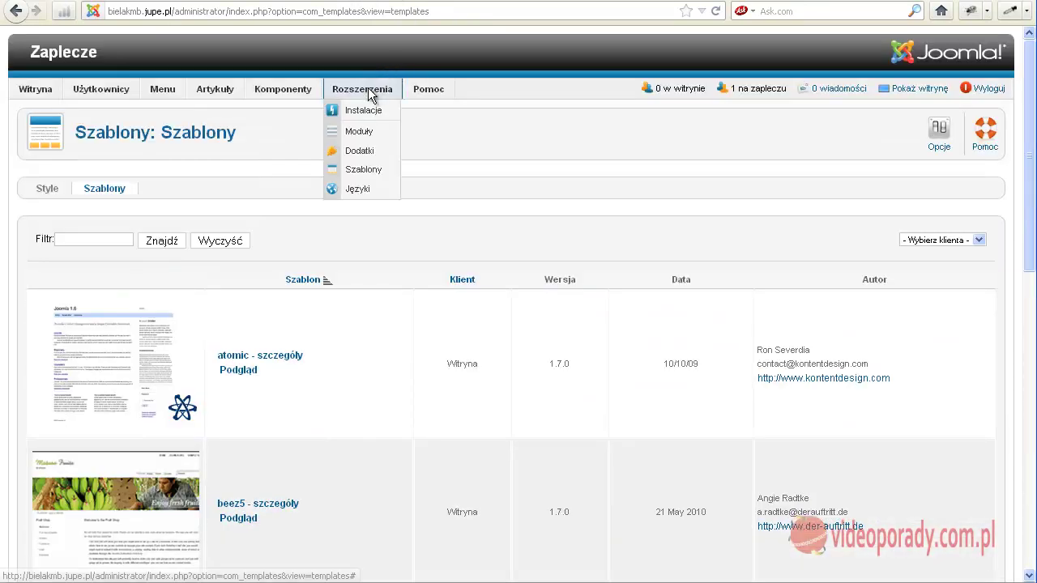
pyautogui.click(361, 132)
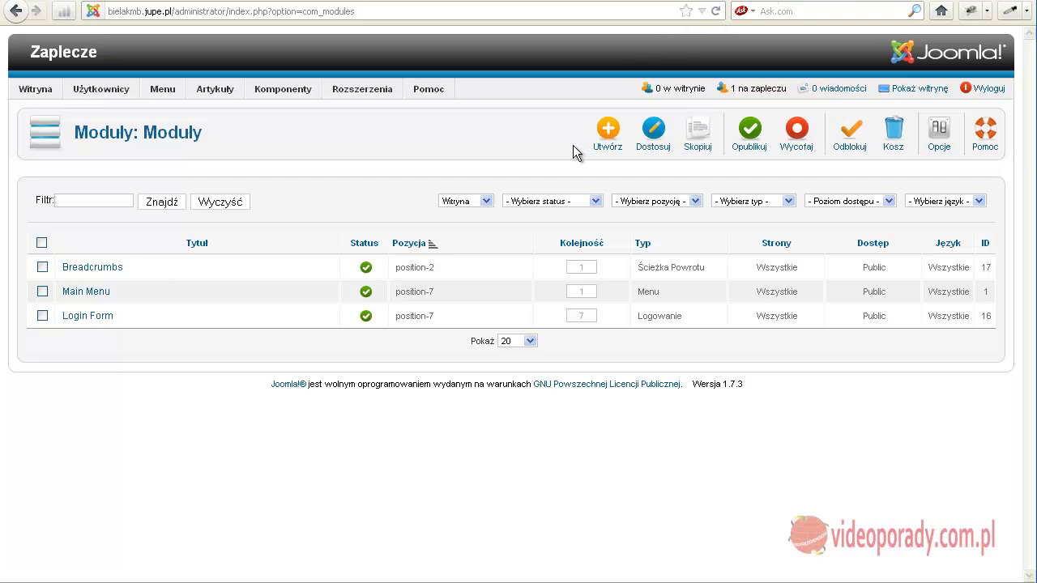
pyautogui.moveTo(366, 96)
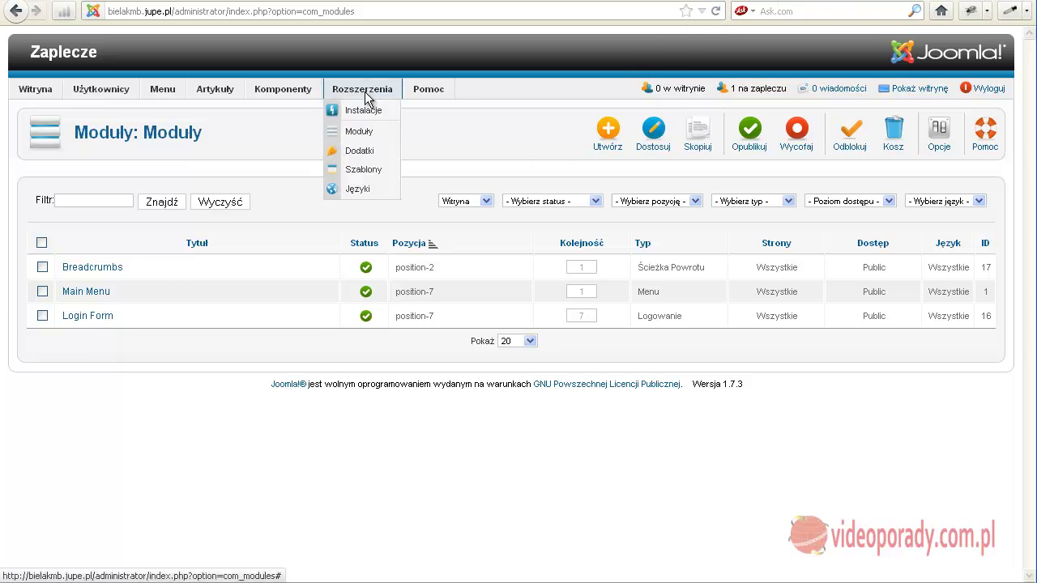
pyautogui.click(362, 133)
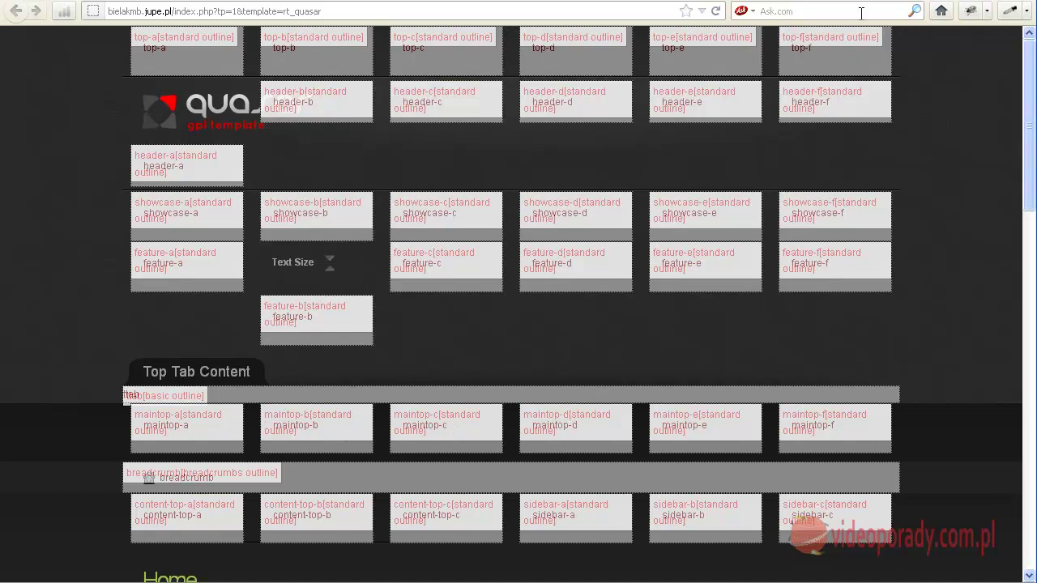
# Examine the rt_quasar position preview again, comparing the module positions above, beside and below the article content.
pyautogui.scroll(-4, 486, 457)
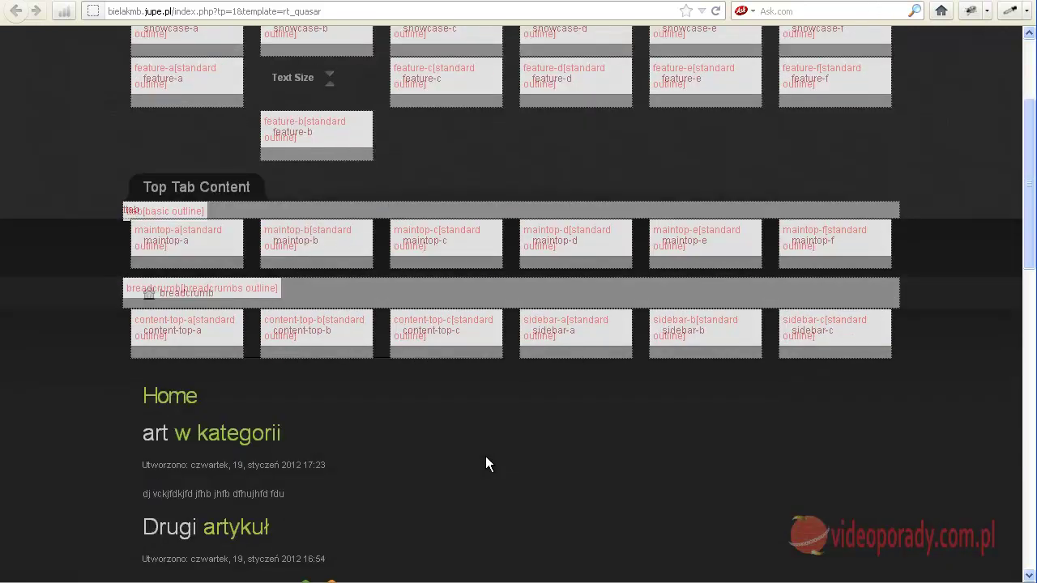
pyautogui.scroll(-2, 661, 324)
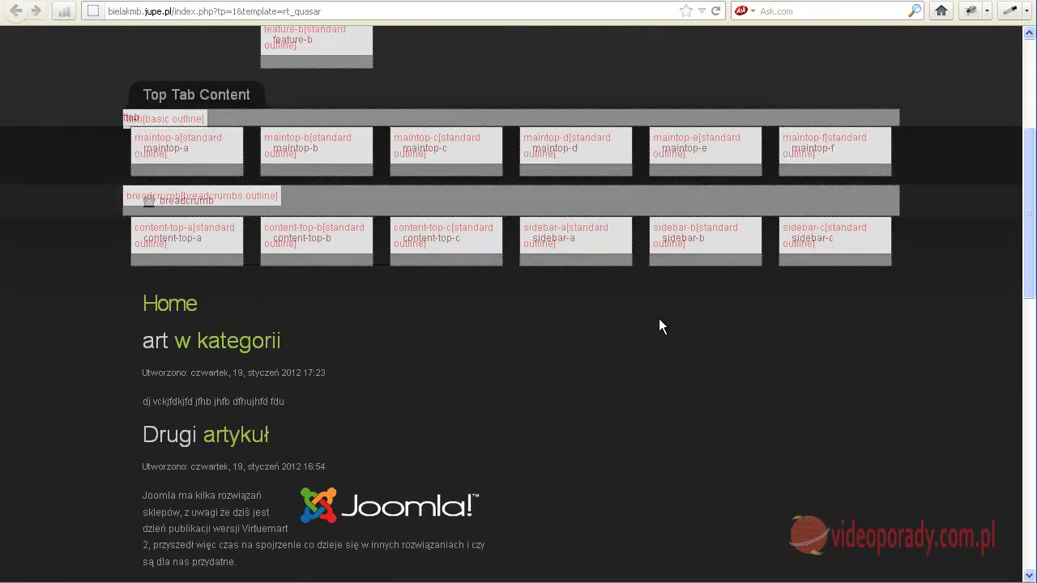
pyautogui.scroll(-12, 132, 320)
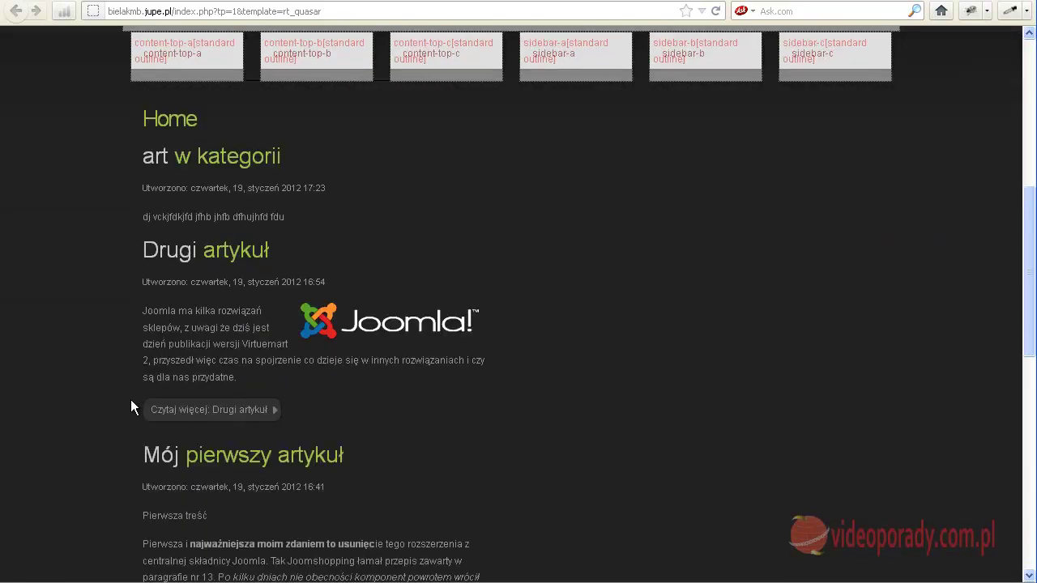
pyautogui.scroll(12, 522, 398)
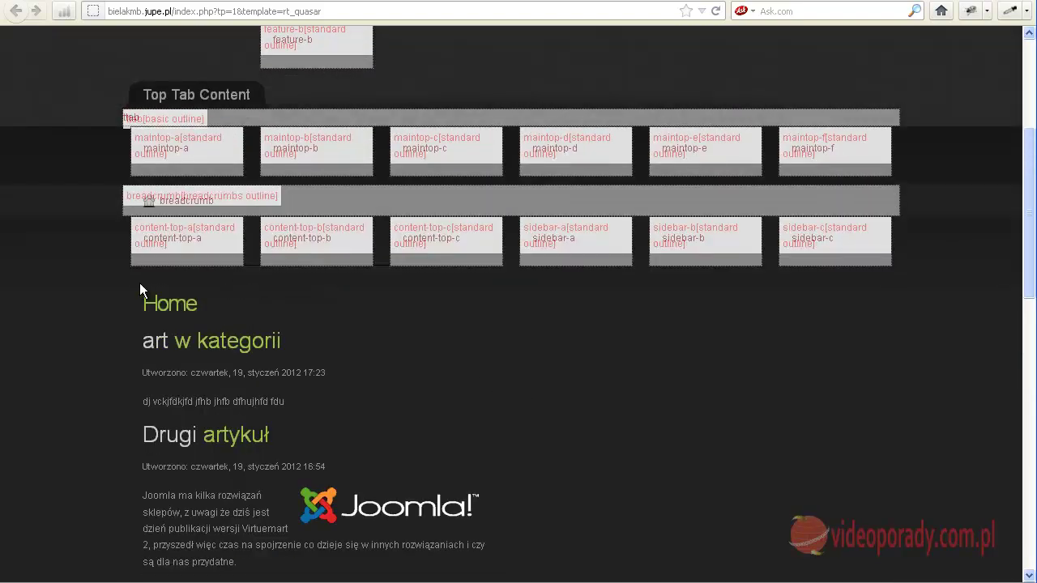
pyautogui.scroll(-14, 140, 283)
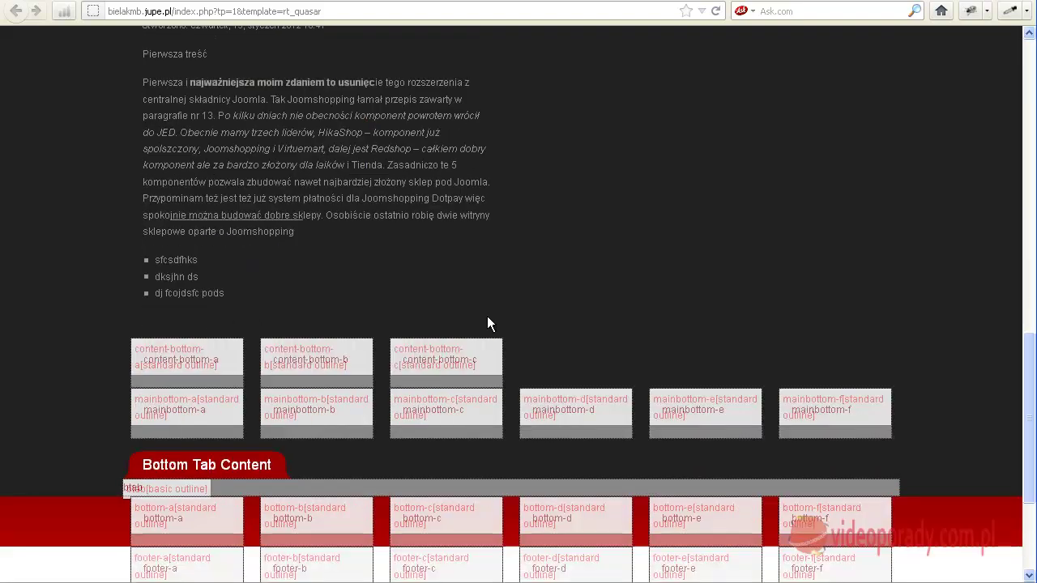
pyautogui.scroll(10, 487, 324)
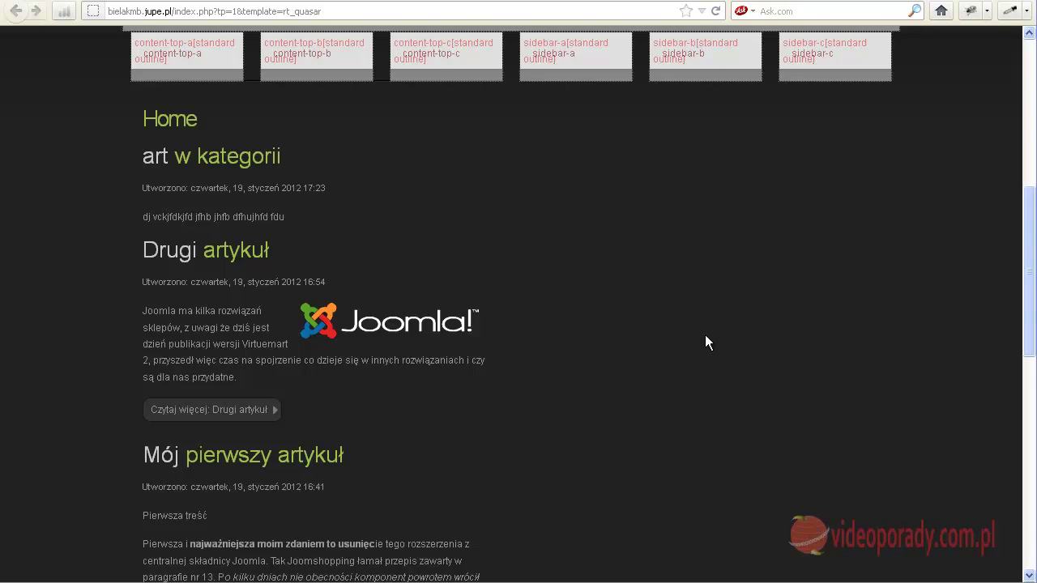
pyautogui.scroll(10, 664, 355)
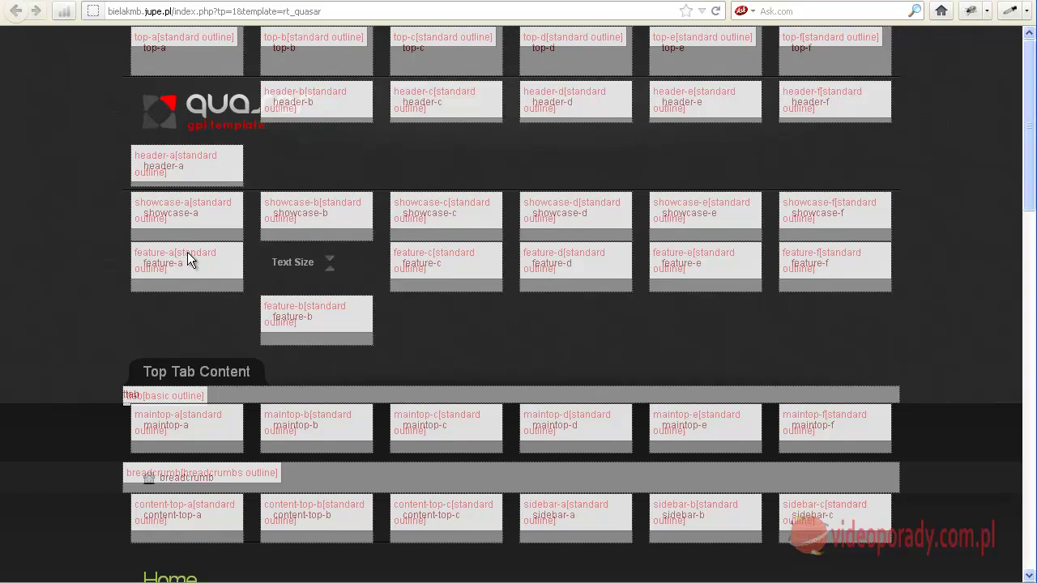
pyautogui.scroll(-6, 177, 365)
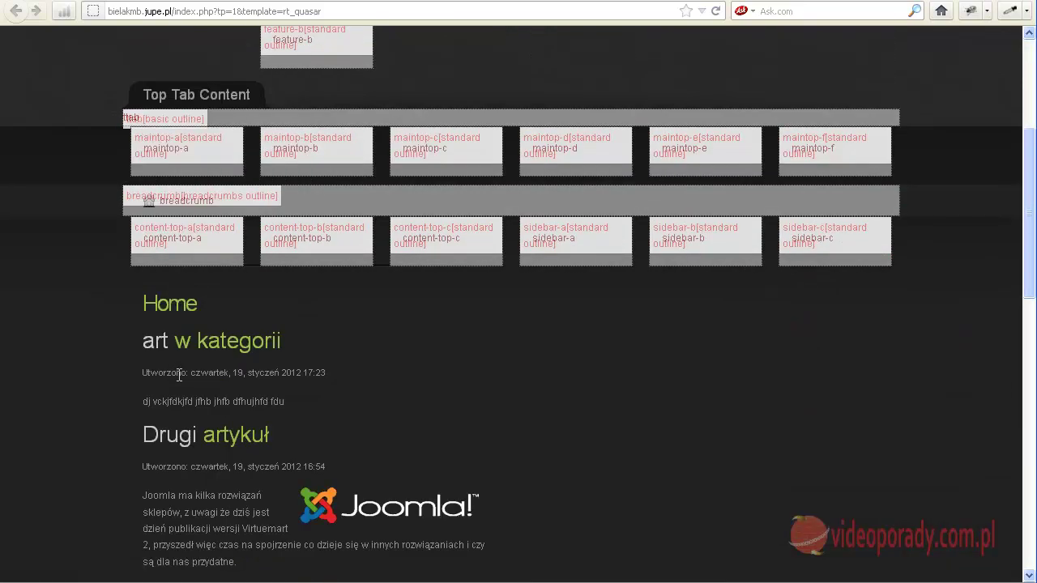
pyautogui.scroll(-12, 397, 372)
pyautogui.scroll(-4, 399, 381)
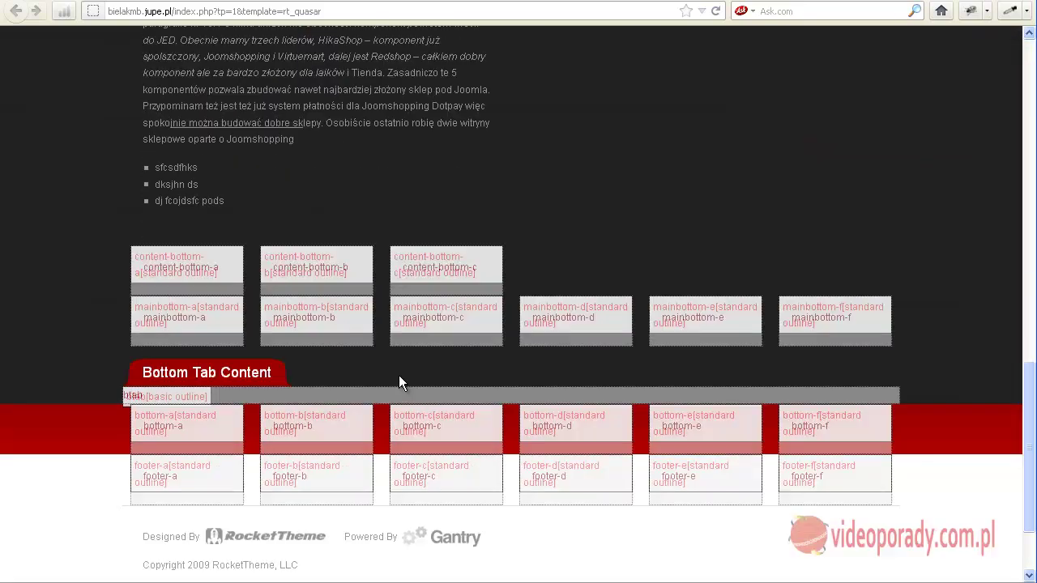
pyautogui.scroll(15, 419, 284)
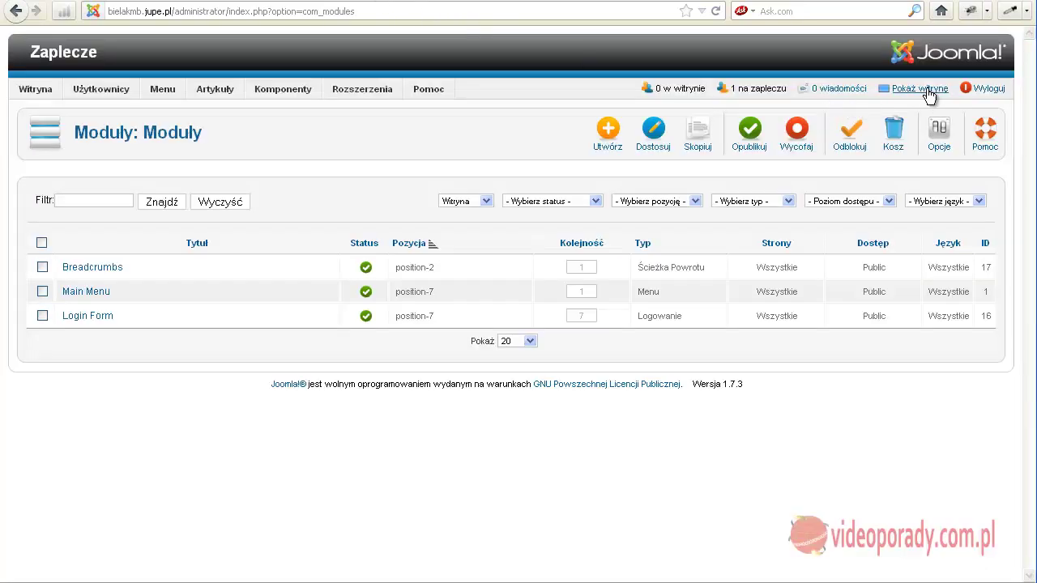
# View the site's public front page from start to footer, then return to the administration's module list.
pyautogui.click(930, 94)
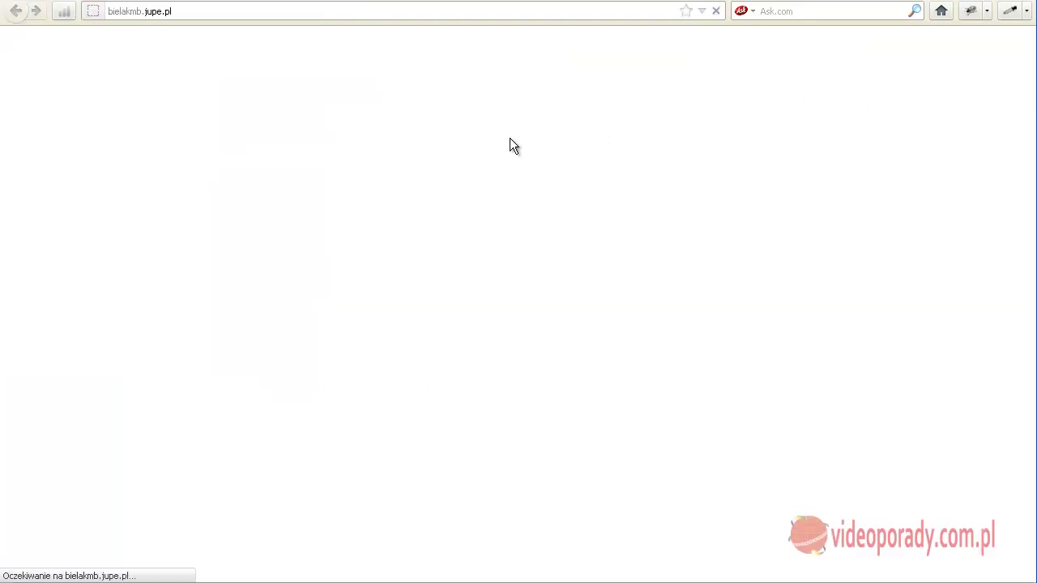
pyautogui.scroll(-5, 271, 382)
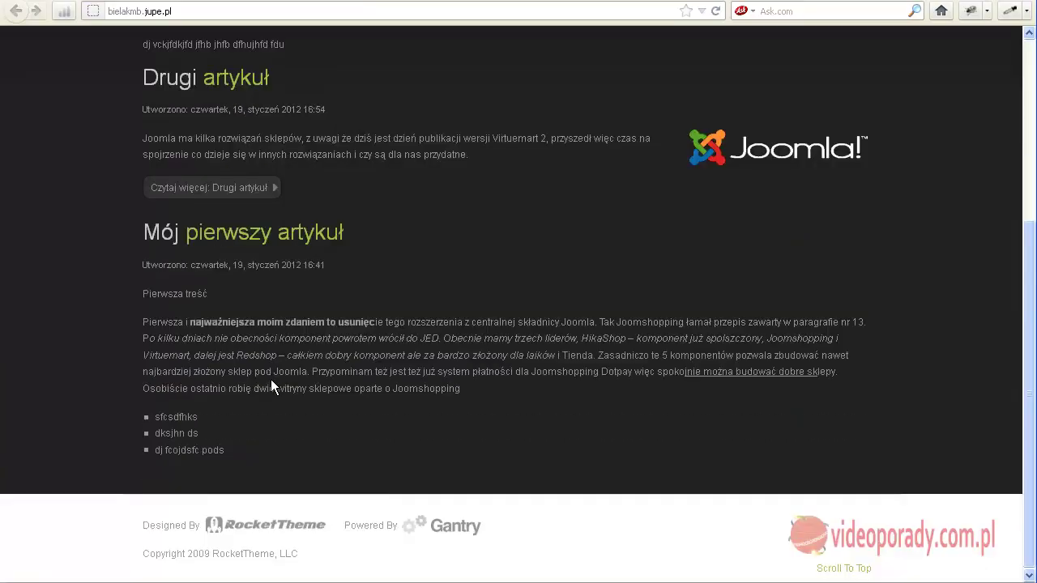
pyautogui.scroll(5, 273, 383)
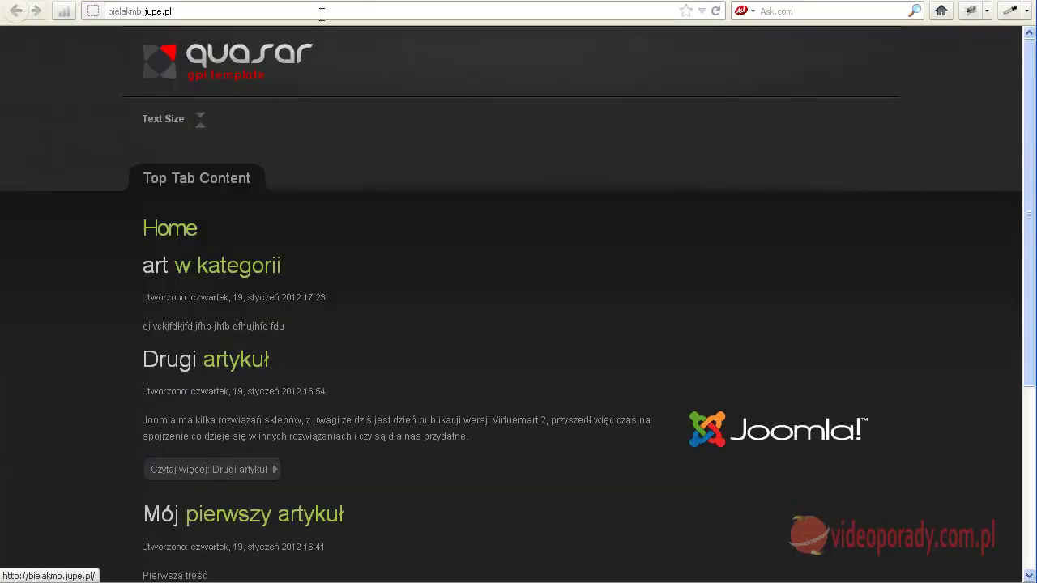
pyautogui.hotkey('ctrl', 'Tab')
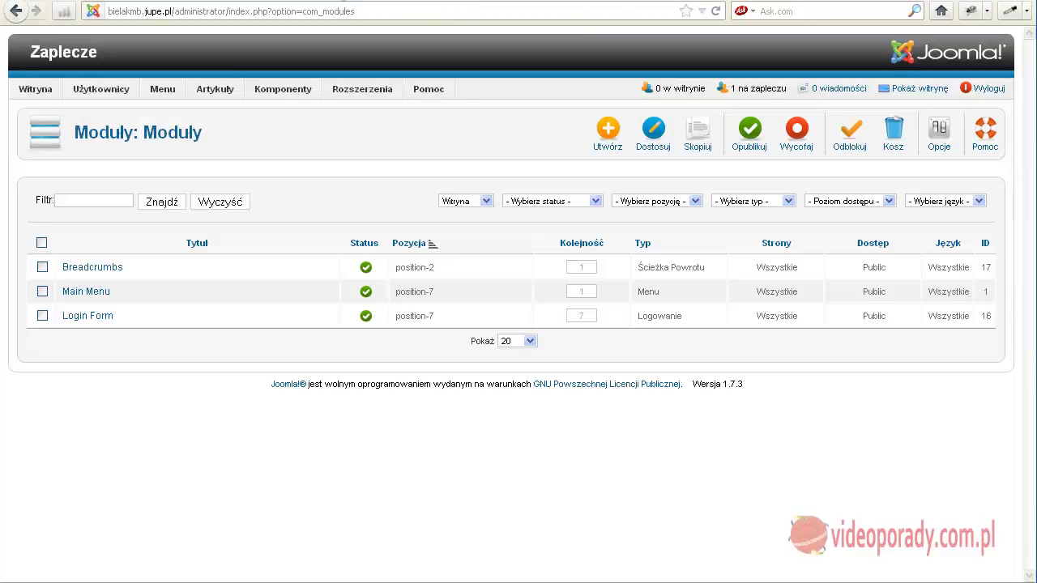
# Reload the module list and open the Main Menu module for editing.
pyautogui.moveTo(340, 95)
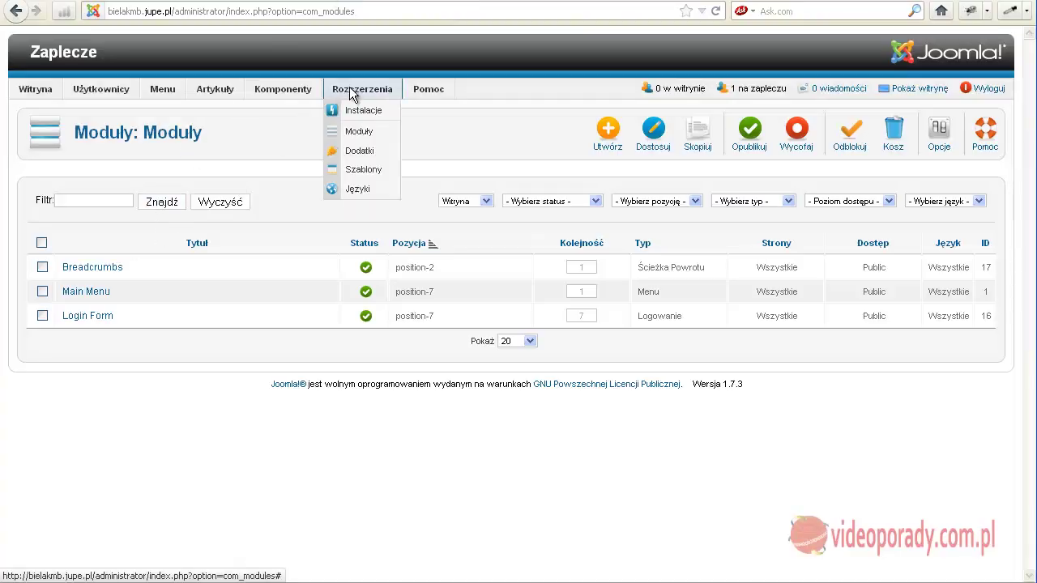
pyautogui.click(358, 133)
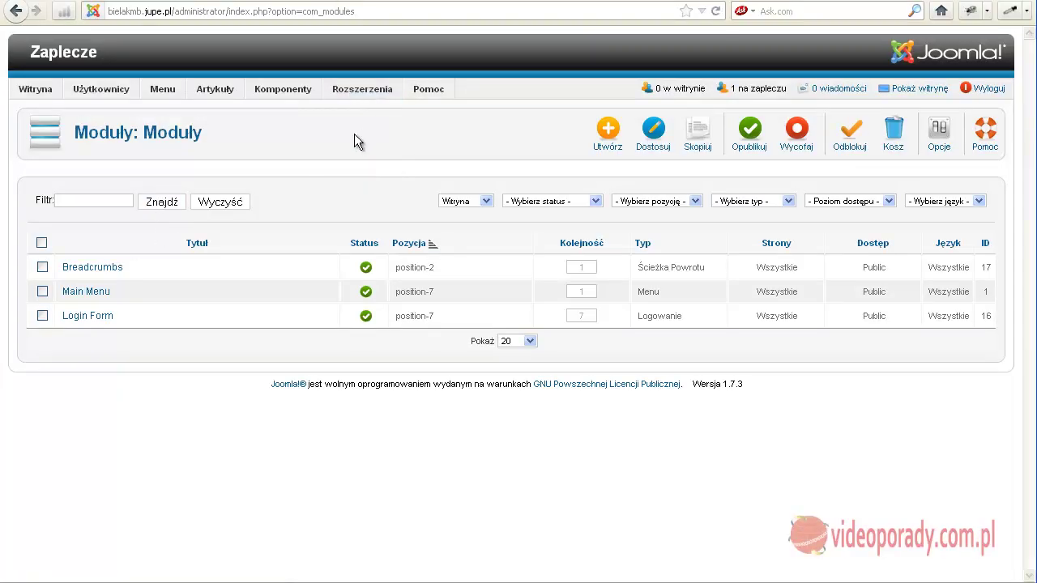
pyautogui.click(111, 290)
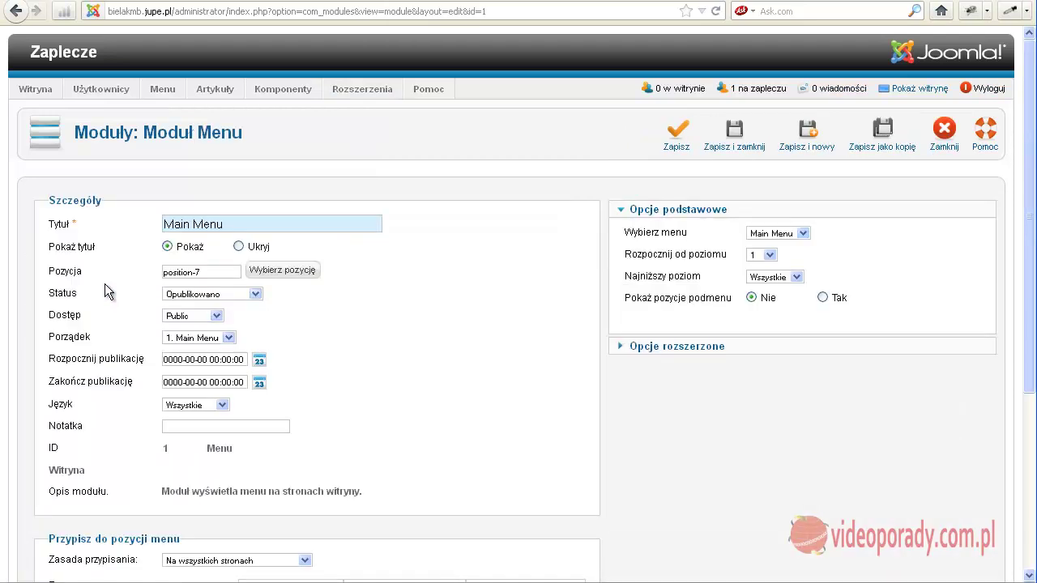
# Open the position chooser for the Main Menu module and filter it by the rt_quasar template.
pyautogui.click(271, 275)
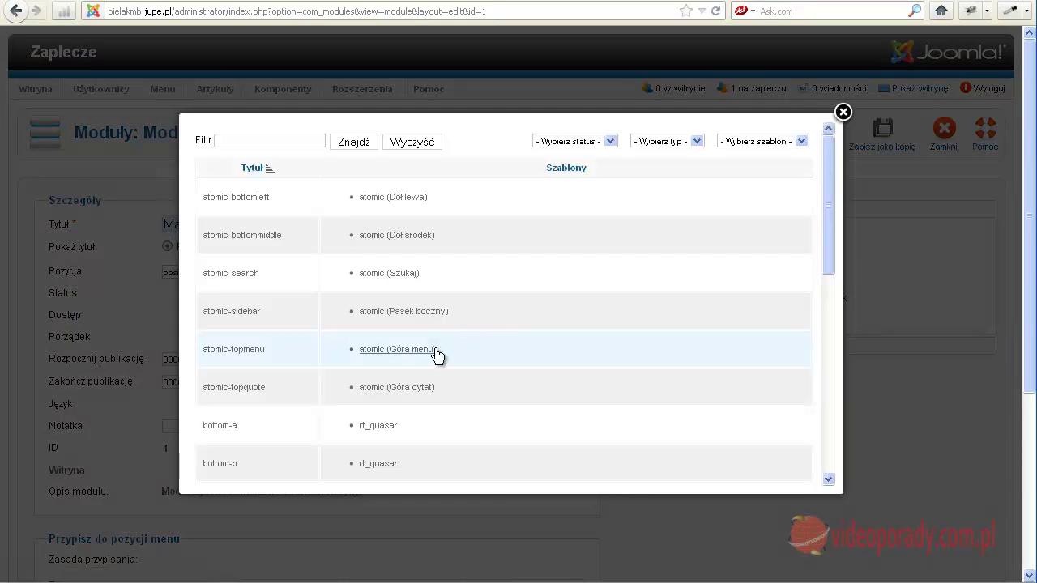
pyautogui.scroll(-3, 430, 356)
pyautogui.scroll(3, 430, 356)
pyautogui.click(803, 142)
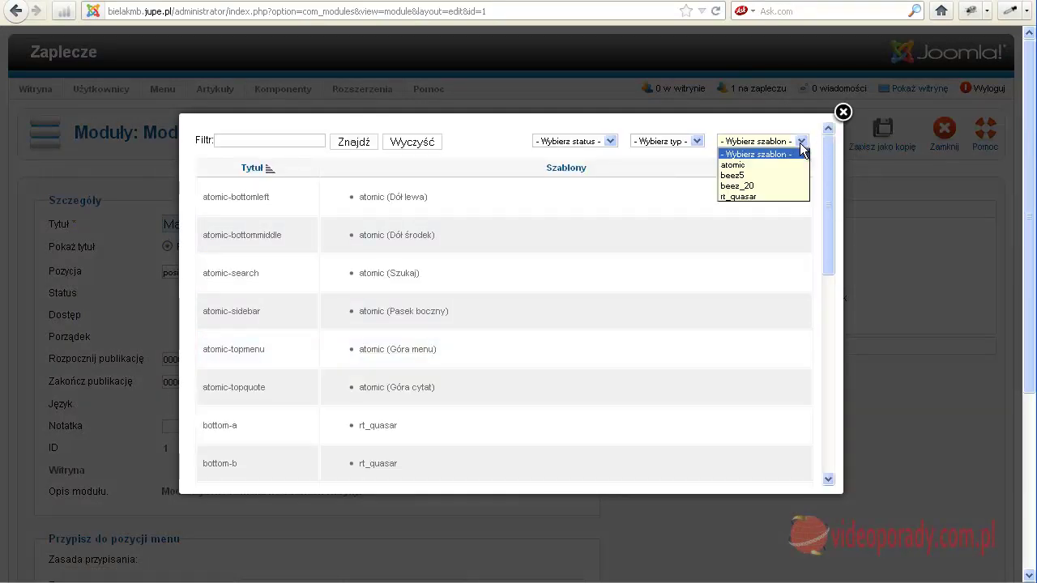
pyautogui.click(778, 196)
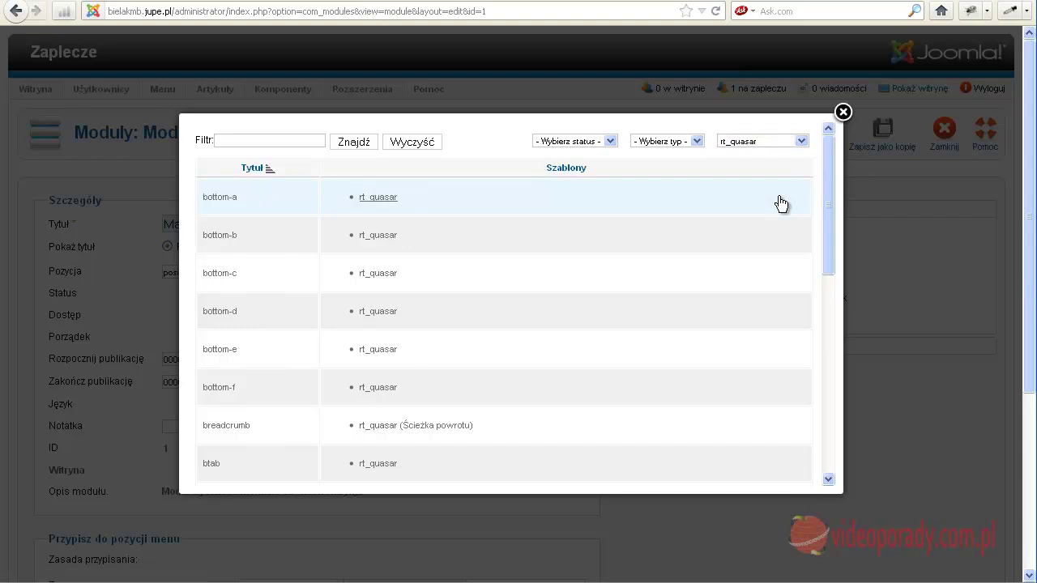
# Set the position chooser's list to show 100 entries per page.
pyautogui.scroll(-5, 519, 307)
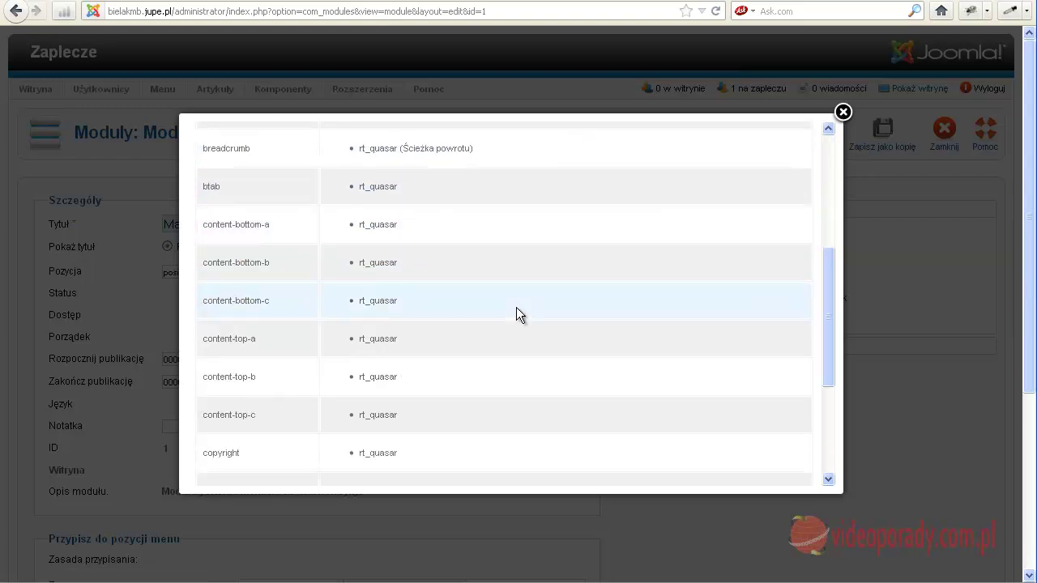
pyautogui.scroll(-5, 516, 307)
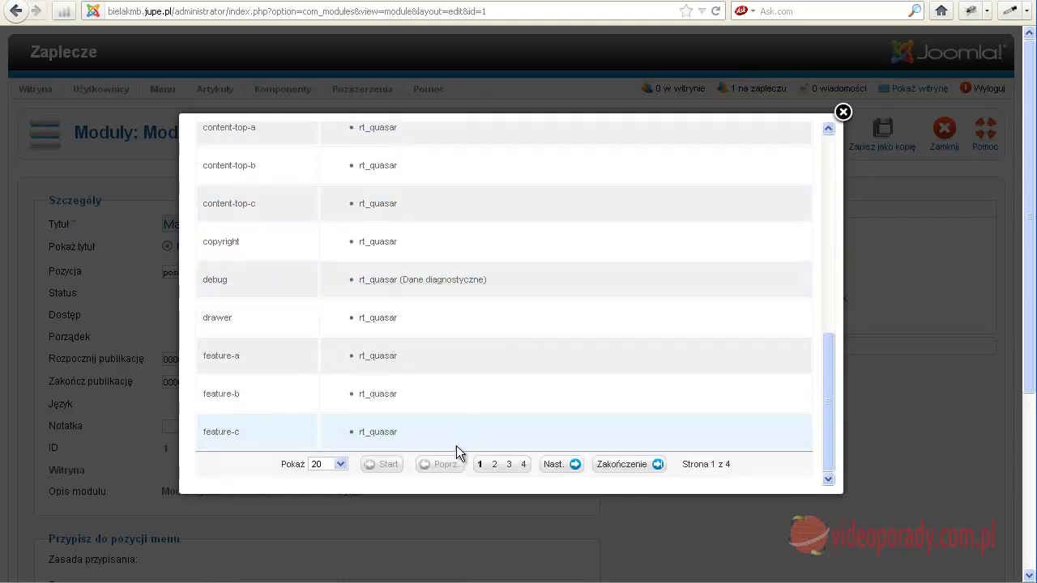
pyautogui.click(343, 464)
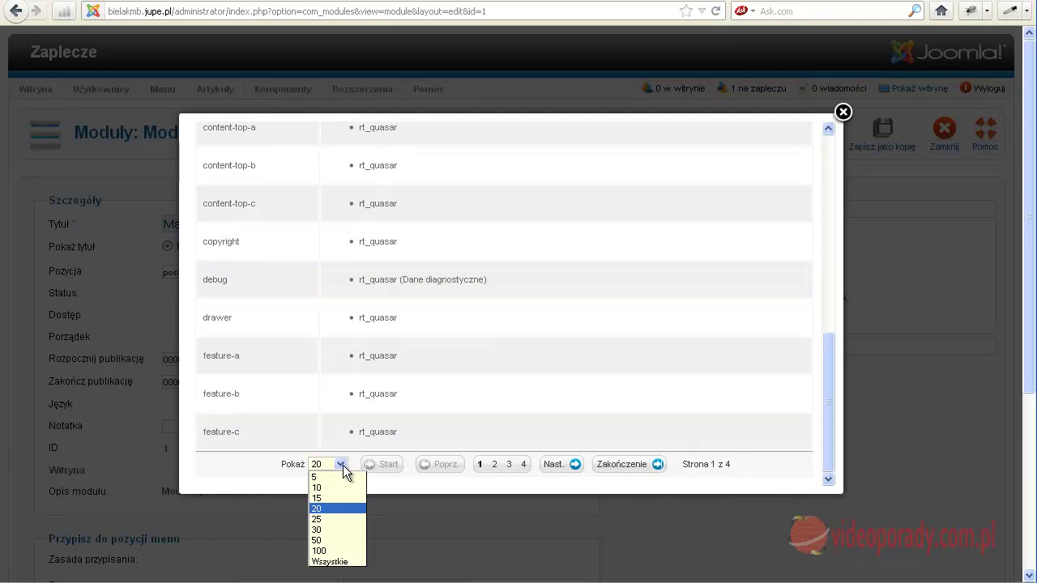
pyautogui.click(339, 550)
# Assign the Main Menu module to the sidebar-a position of rt_quasar and save the module.
pyautogui.scroll(-10, 428, 324)
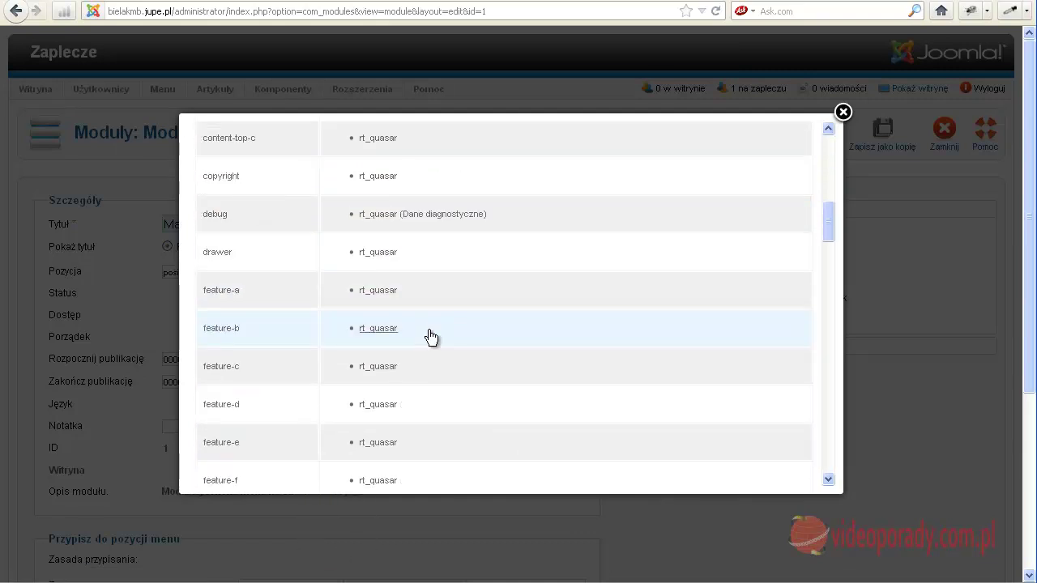
pyautogui.scroll(-12, 429, 336)
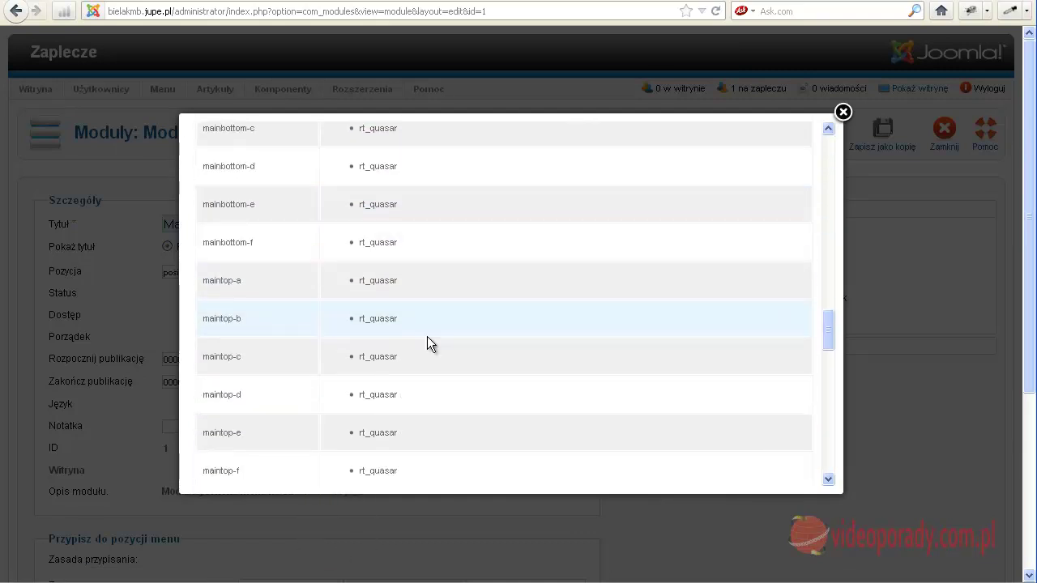
pyautogui.scroll(-8, 427, 338)
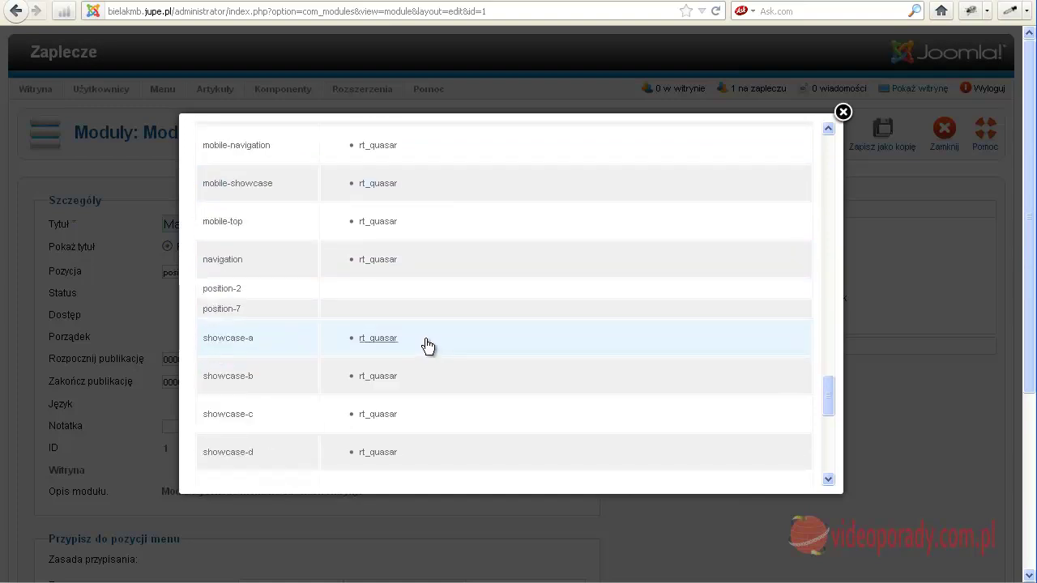
pyautogui.scroll(-4, 428, 346)
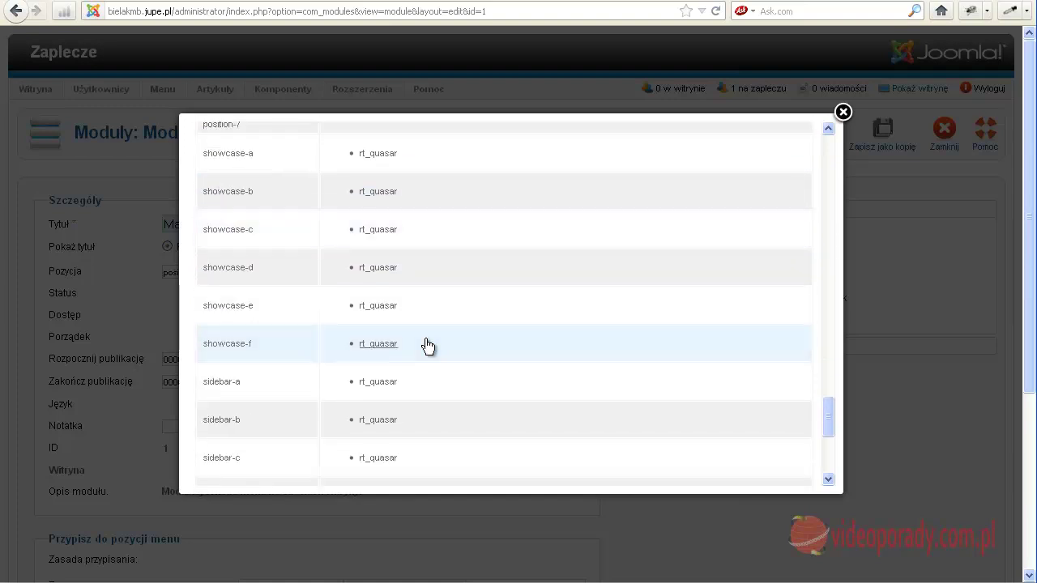
pyautogui.click(224, 380)
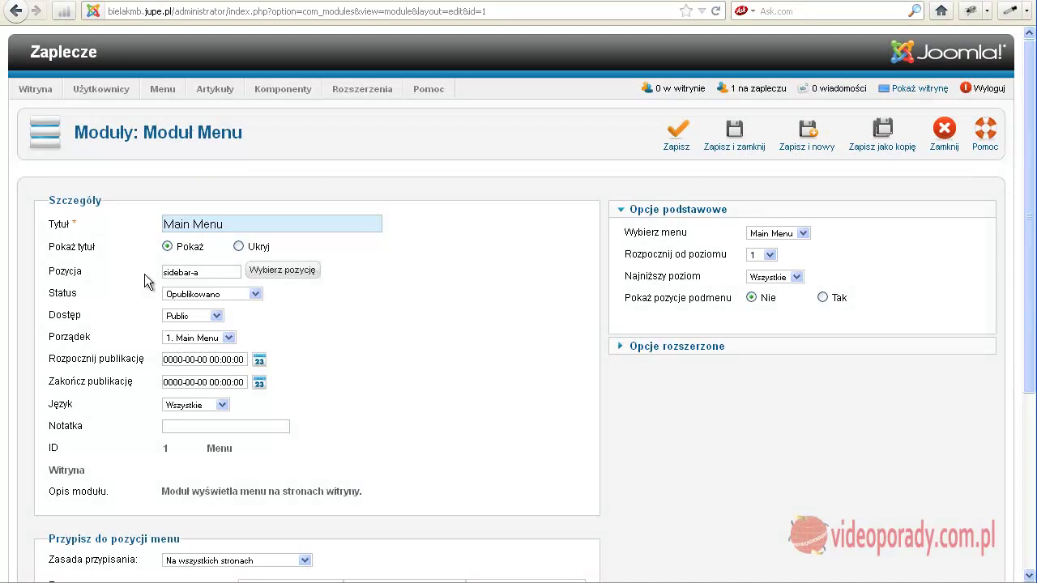
pyautogui.click(679, 141)
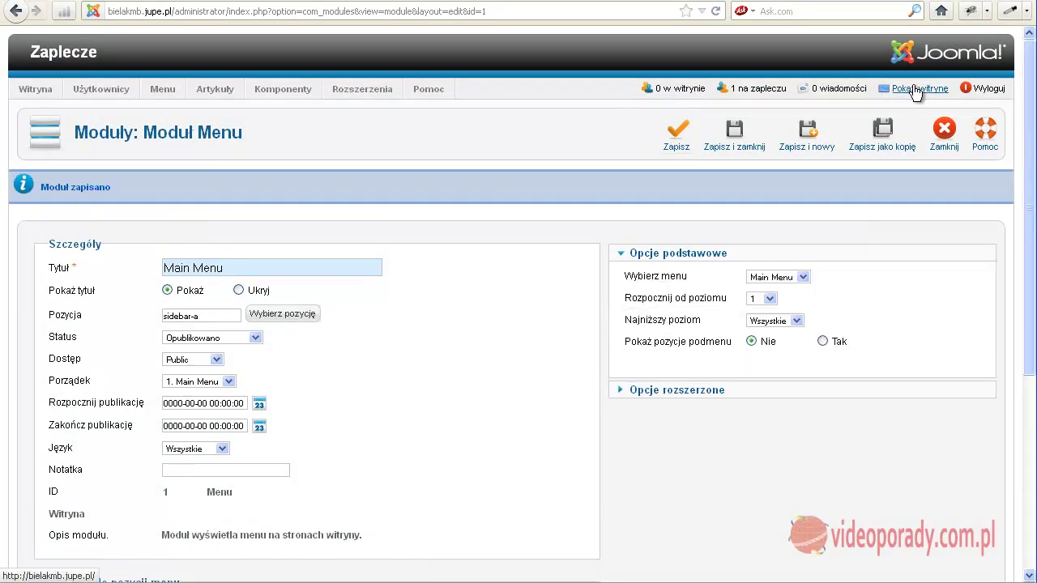
# Check the Main Menu's placement on the public front page, then save and close the module in the administration.
pyautogui.click(915, 90)
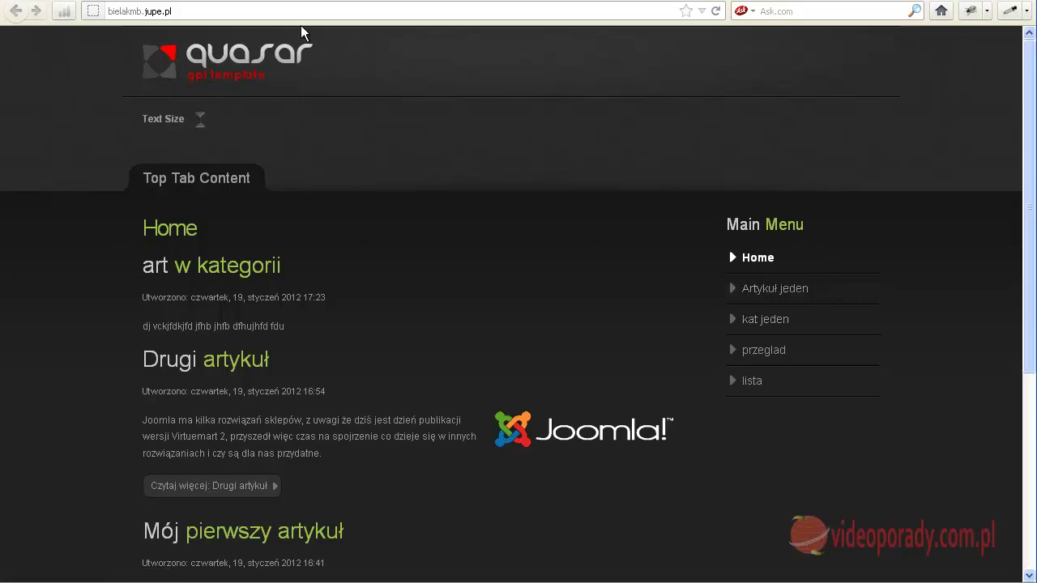
pyautogui.click(316, 0)
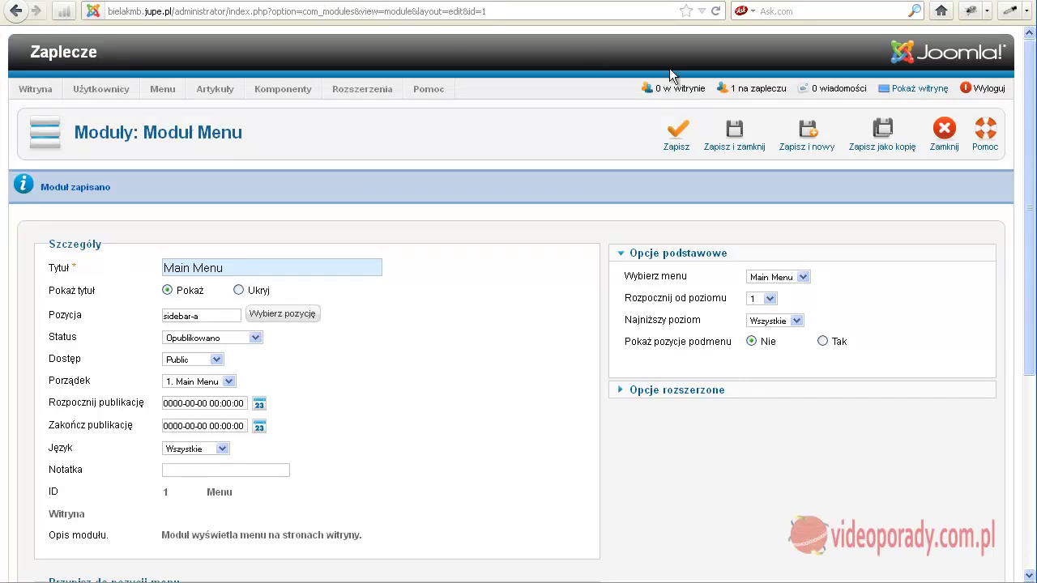
pyautogui.click(734, 132)
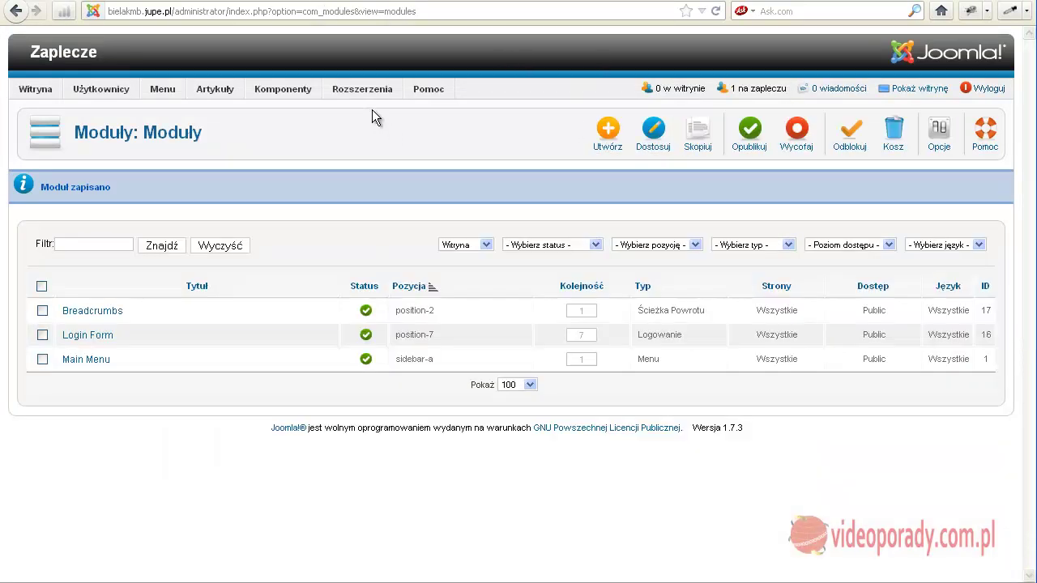
# Go to the template styles list and view the rt_quasar module position preview, then return to the list.
pyautogui.moveTo(359, 87)
pyautogui.click(366, 168)
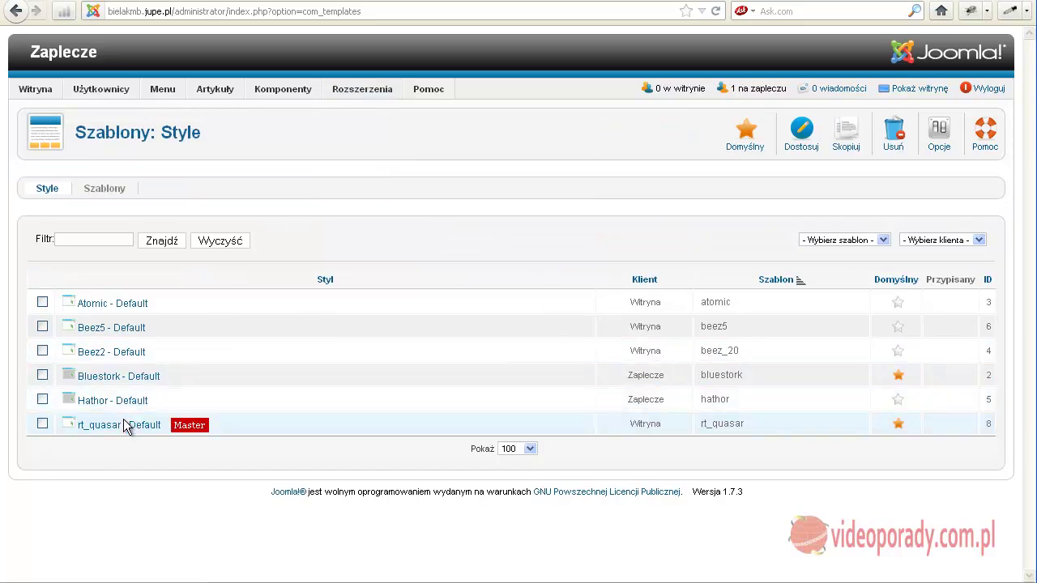
pyautogui.click(126, 428)
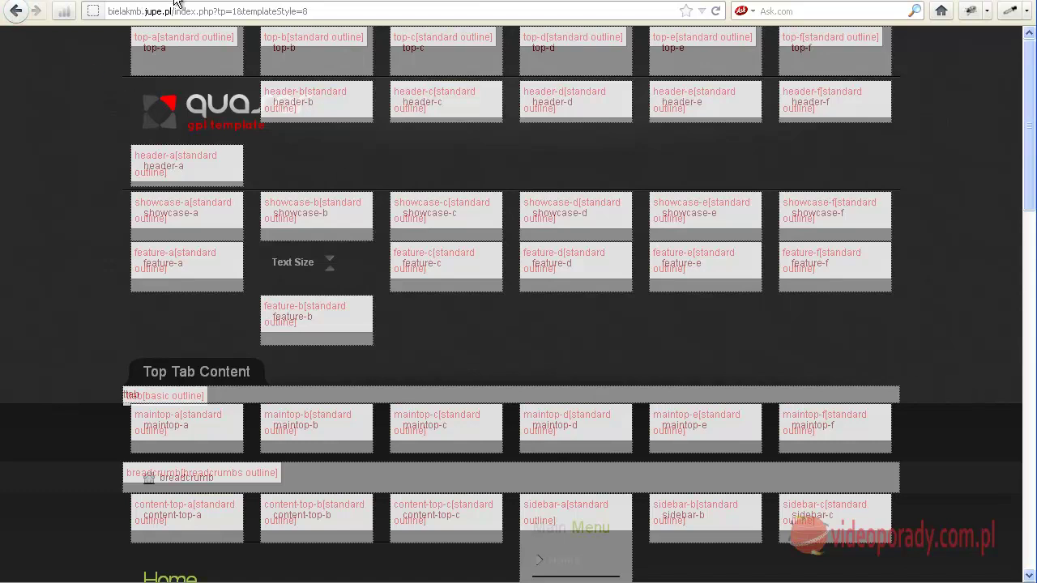
pyautogui.click(16, 11)
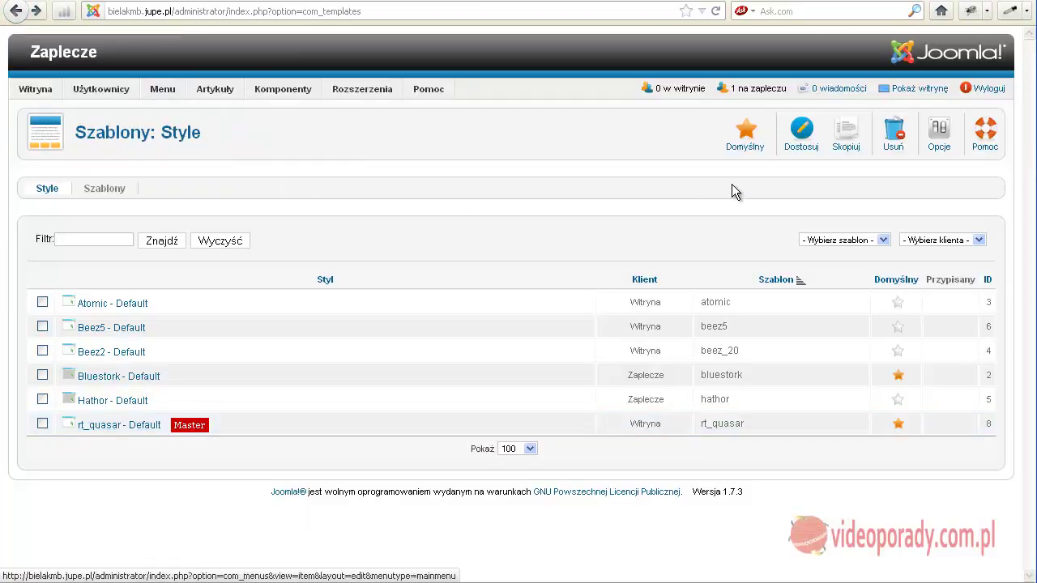
# Disable the module position preview in the template component's options and save them.
pyautogui.click(938, 137)
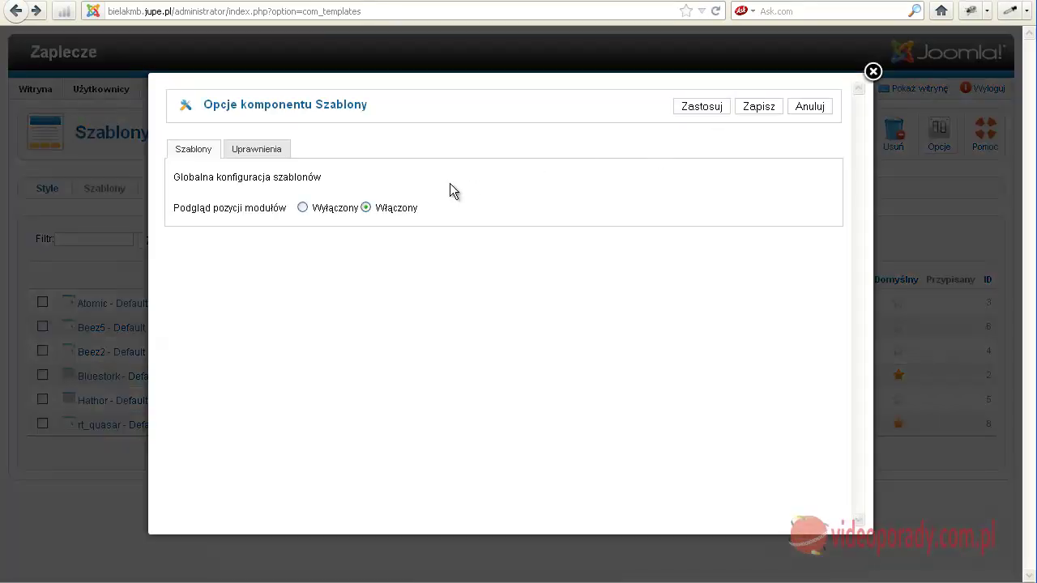
pyautogui.click(303, 208)
pyautogui.click(758, 107)
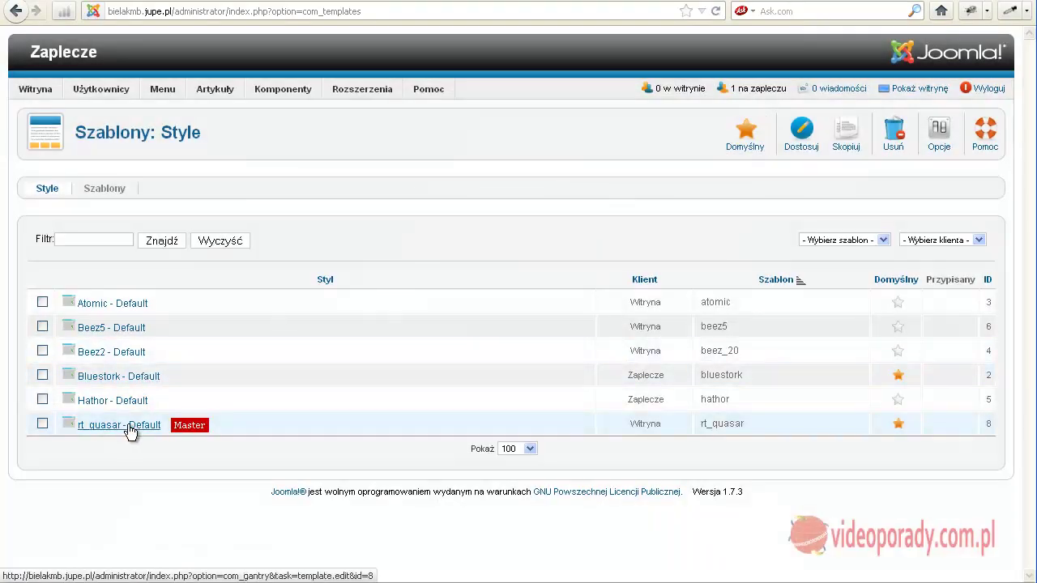
# Open the rt_quasar - Default style for editing and show its layout settings.
pyautogui.click(129, 425)
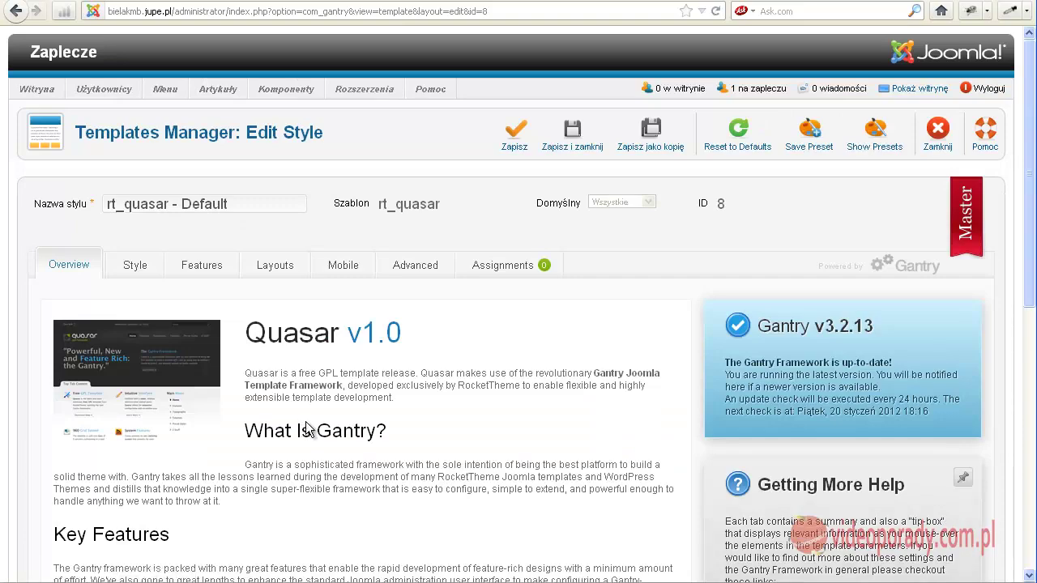
pyautogui.scroll(-5, 307, 407)
pyautogui.scroll(5, 304, 406)
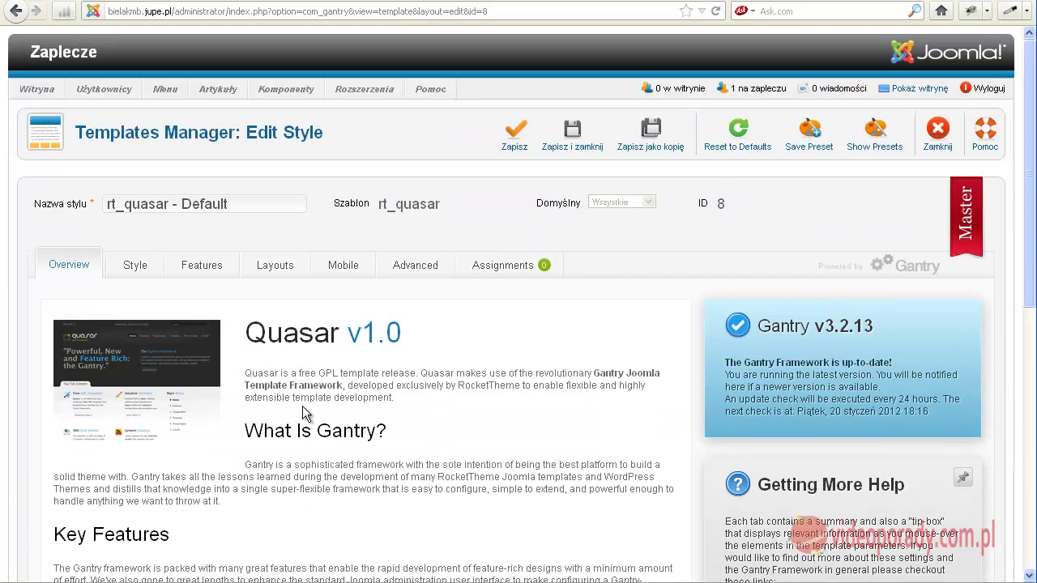
pyautogui.click(275, 278)
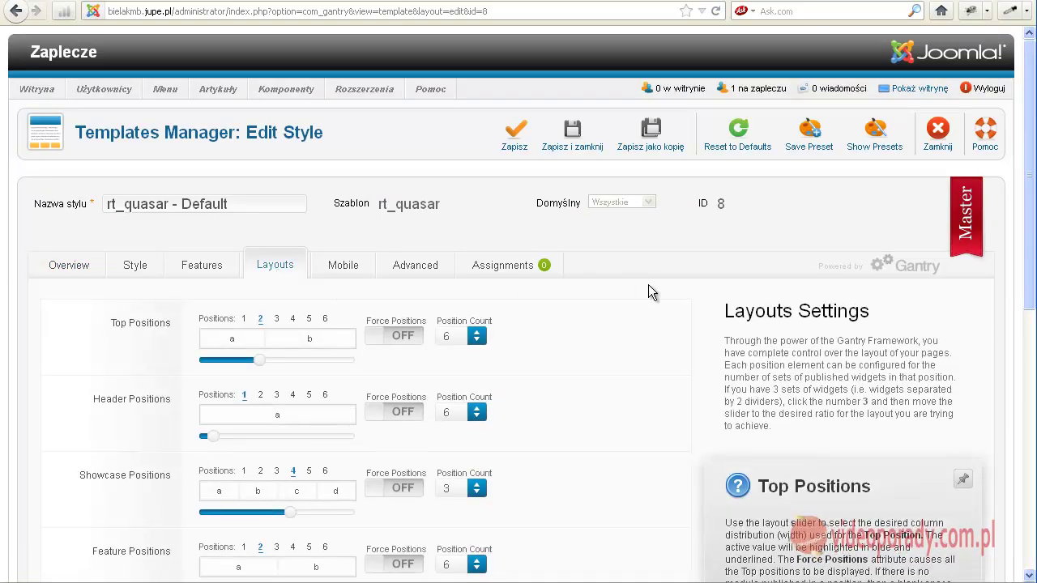
# Set MainBody Positions to 3 and compare the layout with the site's public front page.
pyautogui.scroll(-4, 645, 295)
pyautogui.scroll(-4, 644, 297)
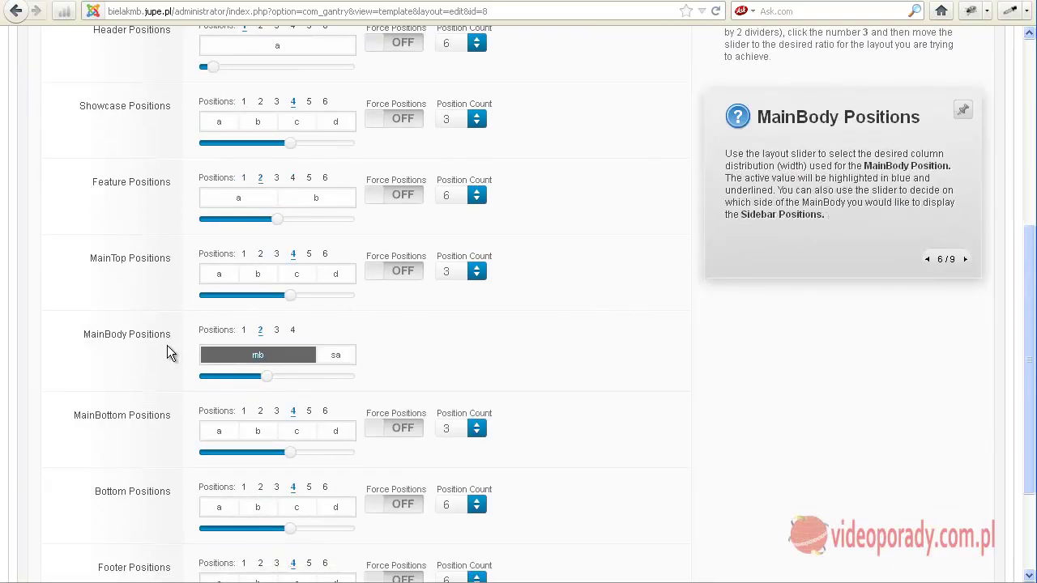
pyautogui.moveTo(307, 349)
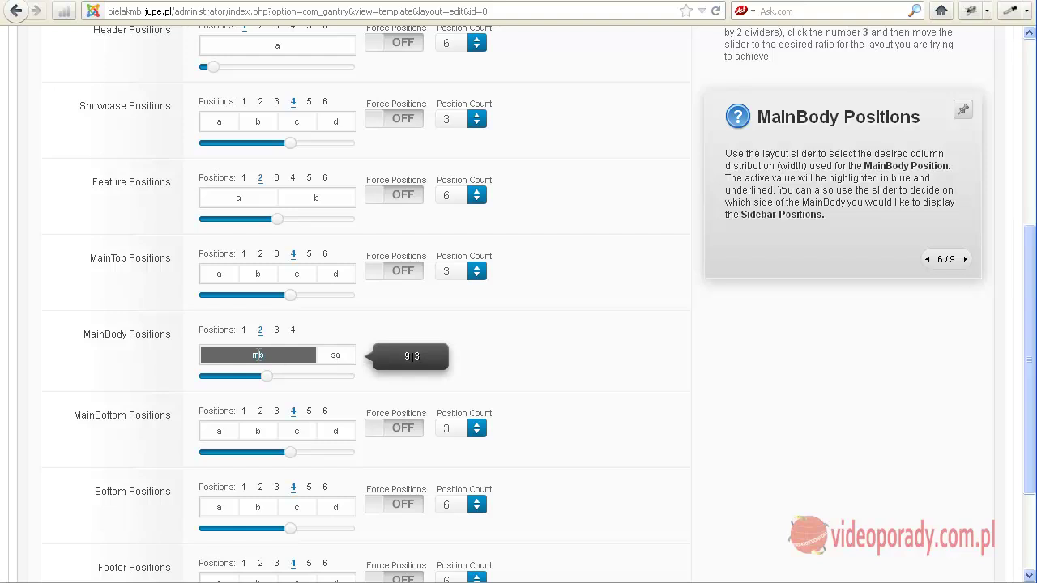
pyautogui.click(276, 331)
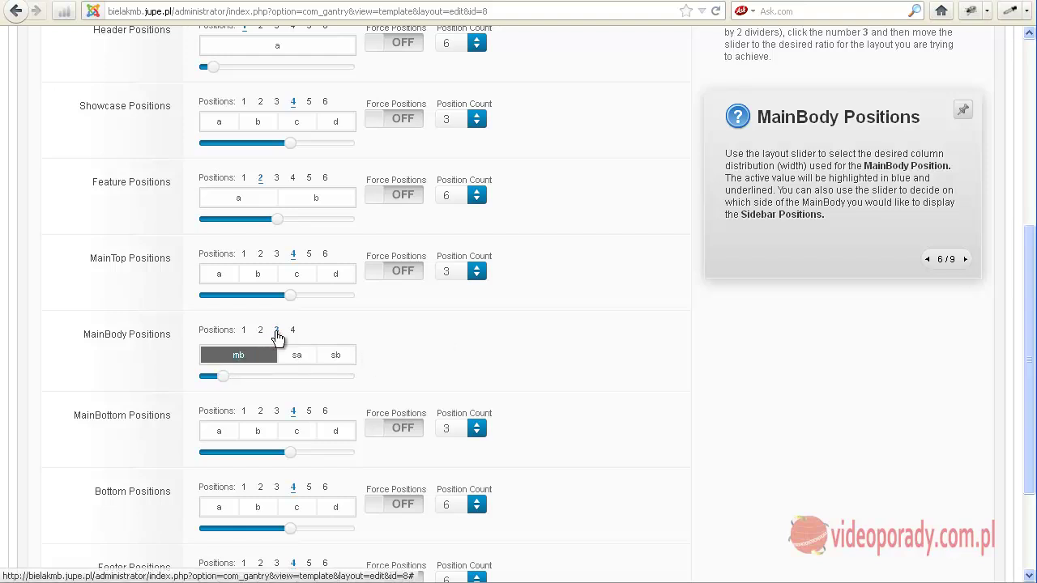
pyautogui.moveTo(290, 364)
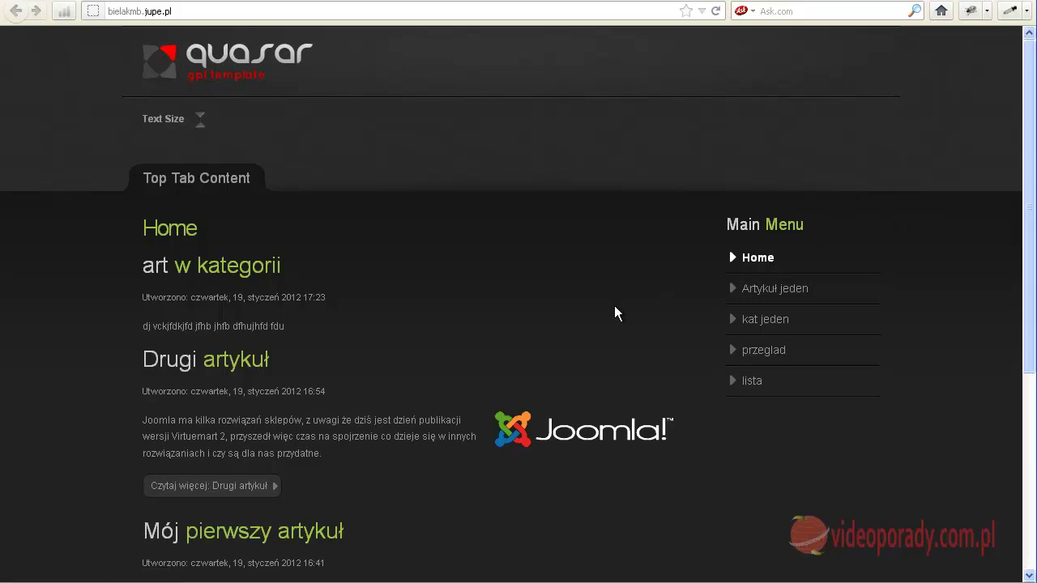
pyautogui.press('F5')
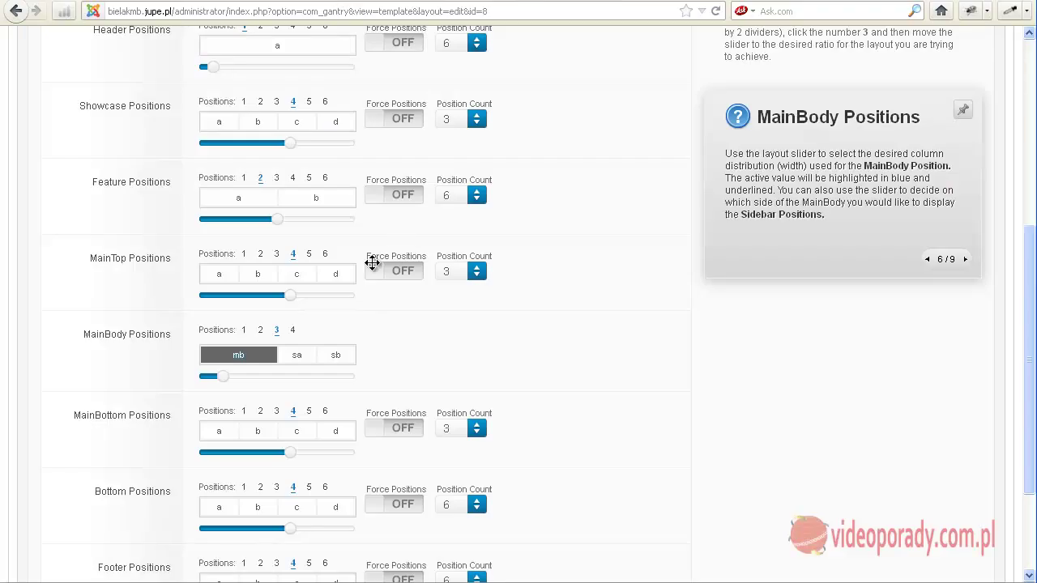
# Set the MainBody column distribution to 2|8|2, with mb between sa and sb, and save the style.
pyautogui.moveTo(232, 369)
pyautogui.moveTo(223, 381); pyautogui.dragTo(294, 390)
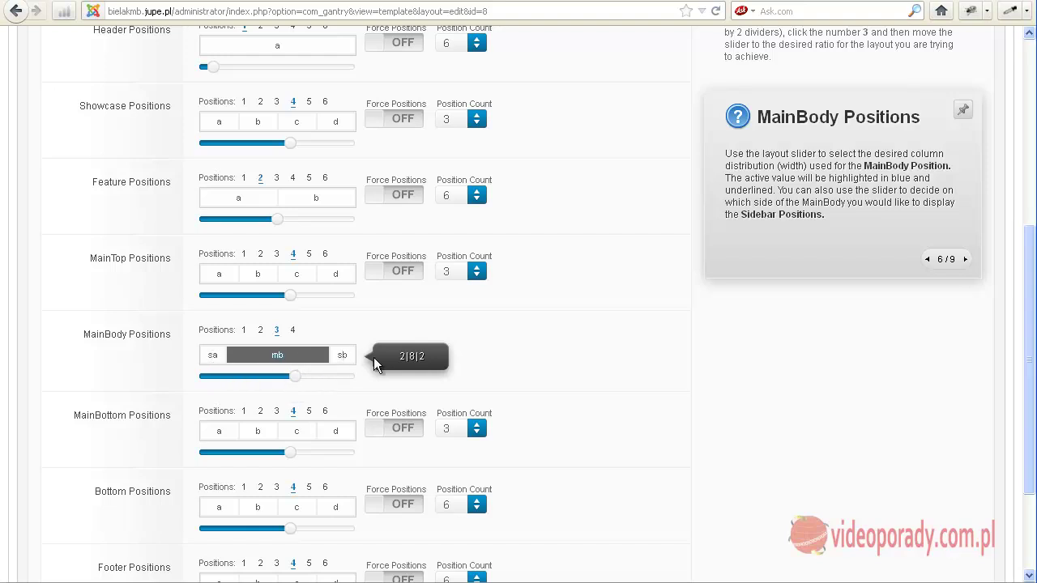
pyautogui.scroll(5, 568, 364)
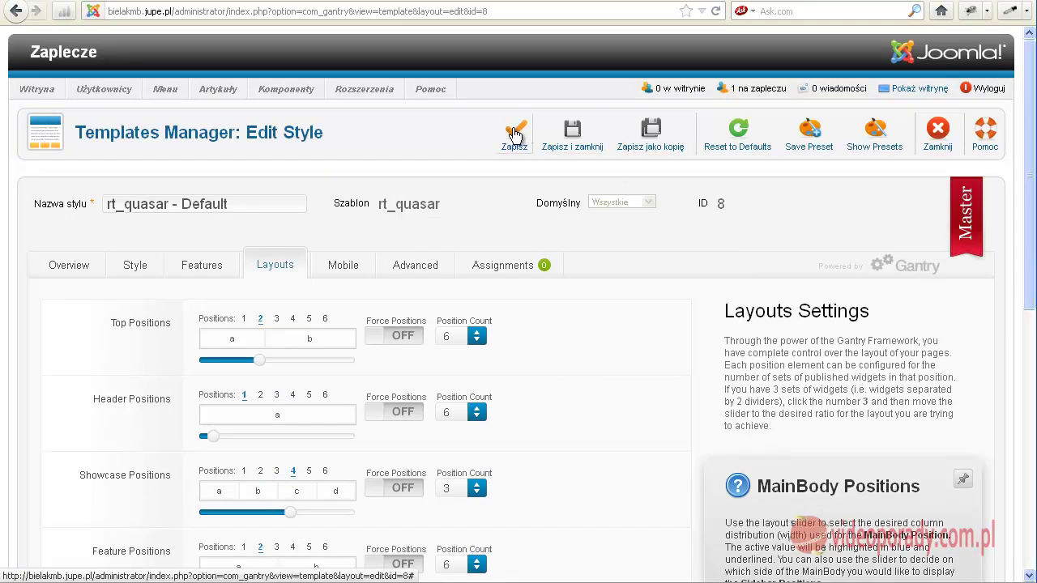
pyautogui.click(514, 134)
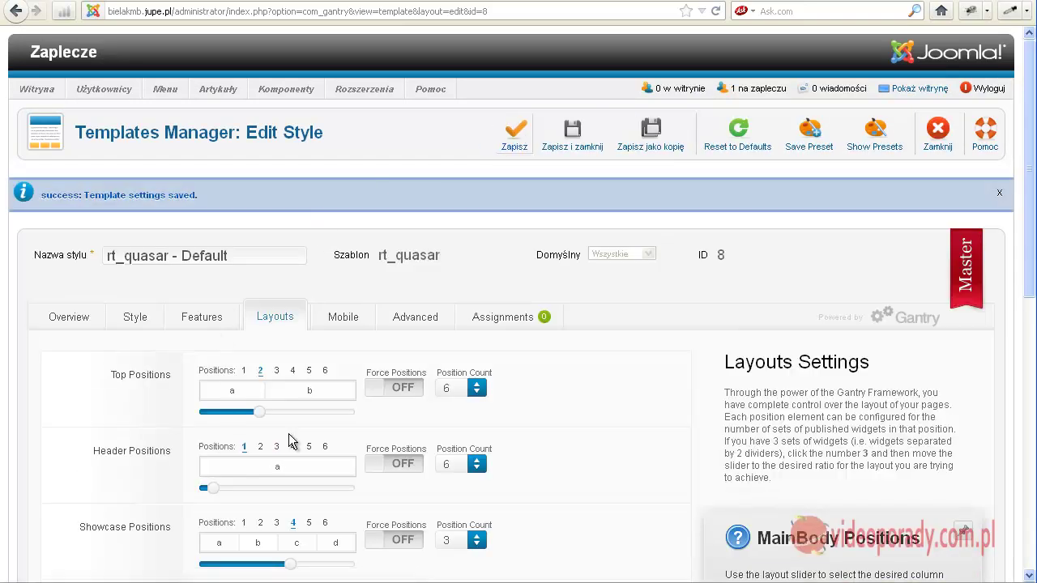
# Review the saved layout settings, then save and close the rt_quasar - Default style.
pyautogui.scroll(-5, 295, 441)
pyautogui.moveTo(336, 421)
pyautogui.scroll(5, 338, 413)
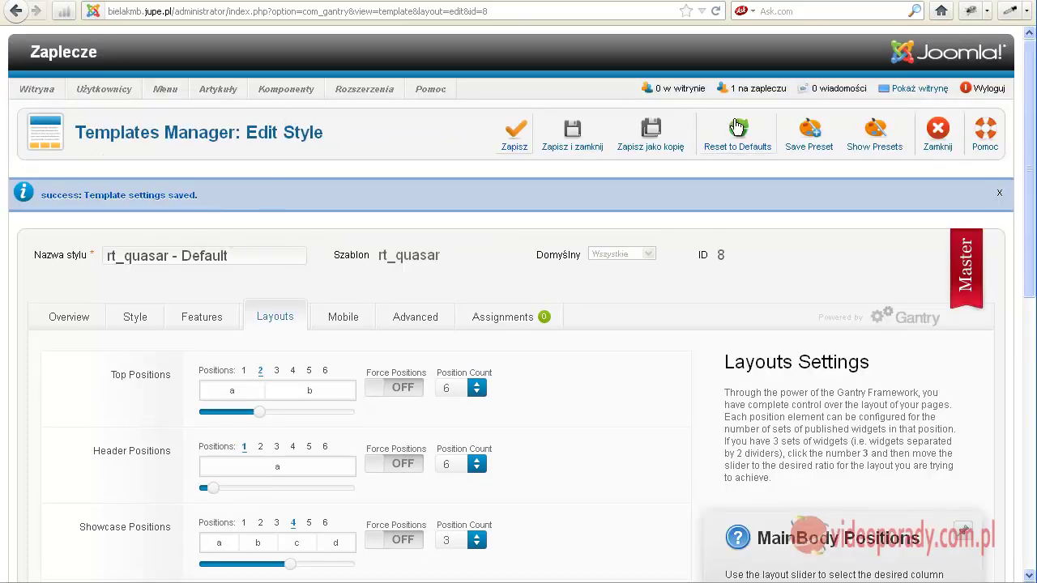
pyautogui.click(575, 132)
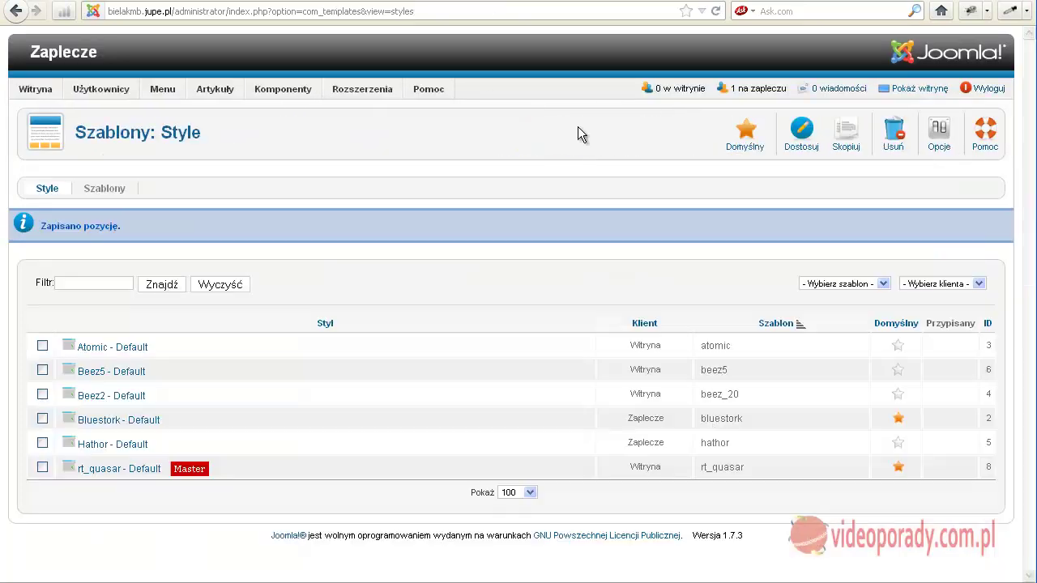
# Go to the module list and open the Login Form module for editing.
pyautogui.moveTo(364, 93)
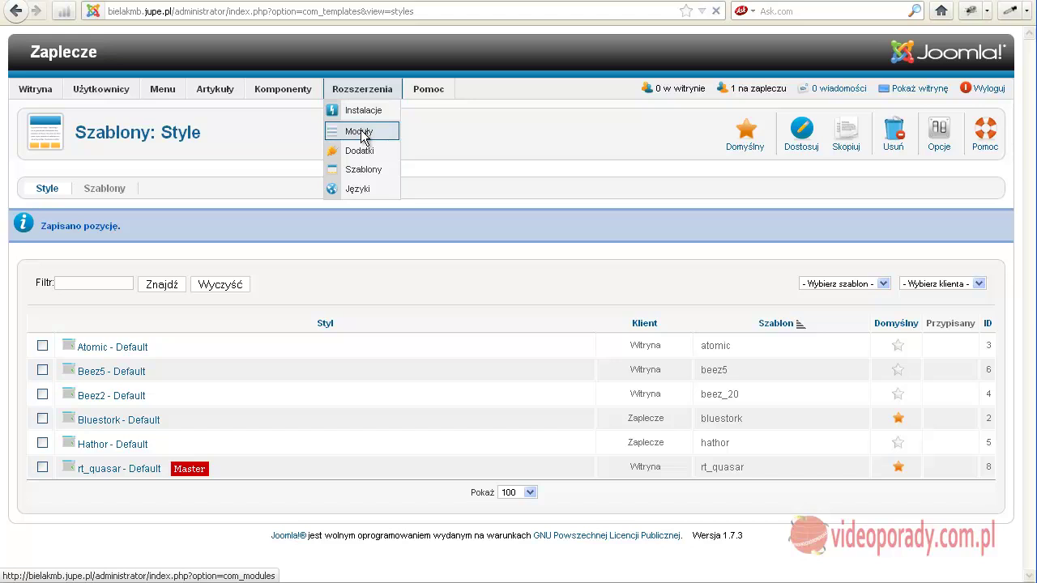
pyautogui.click(360, 132)
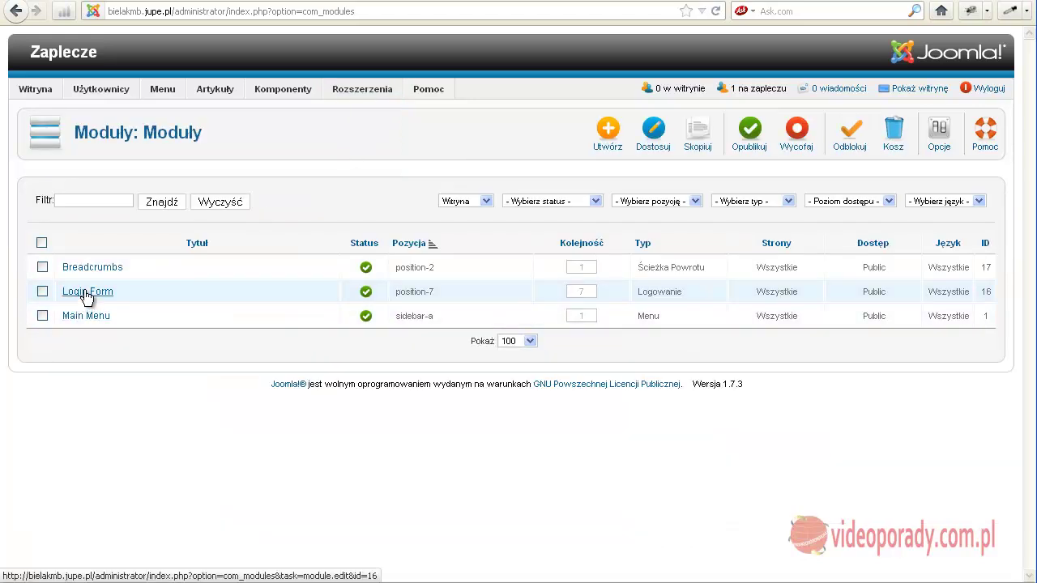
pyautogui.click(86, 293)
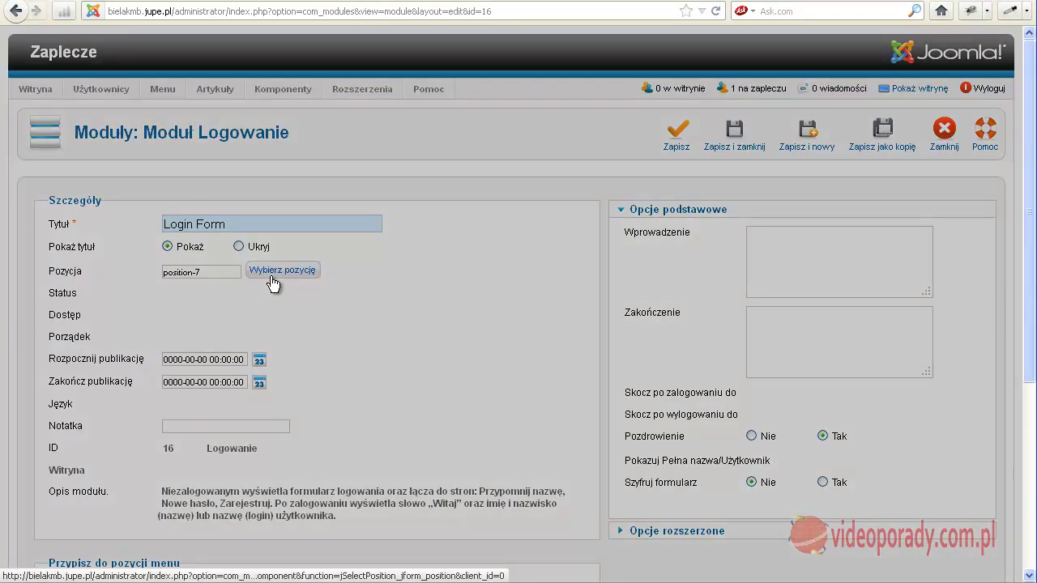
# Assign the Login Form module to the sidebar-b position, then save and close it.
pyautogui.click(281, 270)
pyautogui.scroll(-10, 434, 212)
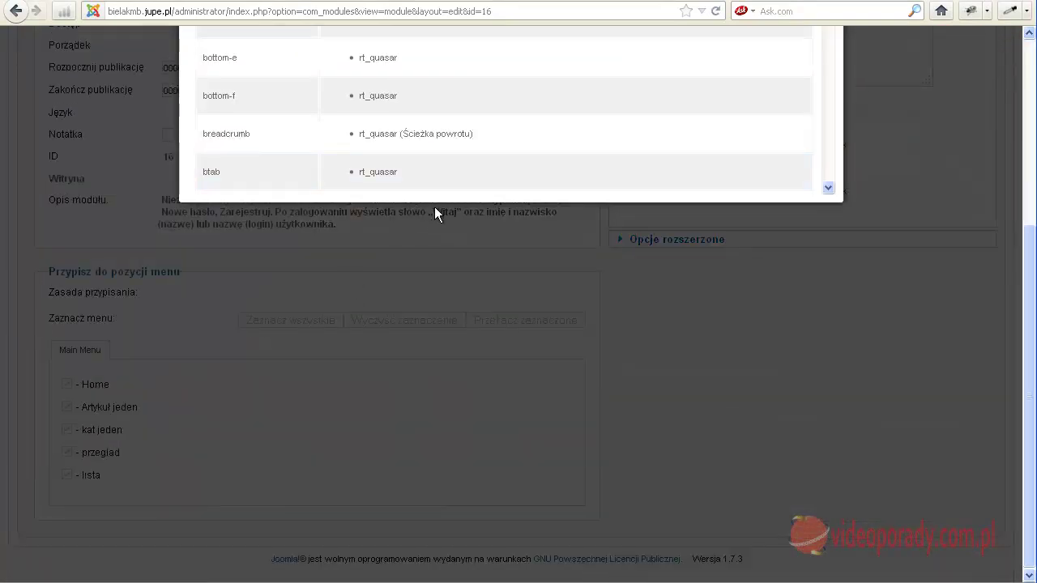
pyautogui.scroll(5, 664, 154)
pyautogui.scroll(-10, 446, 247)
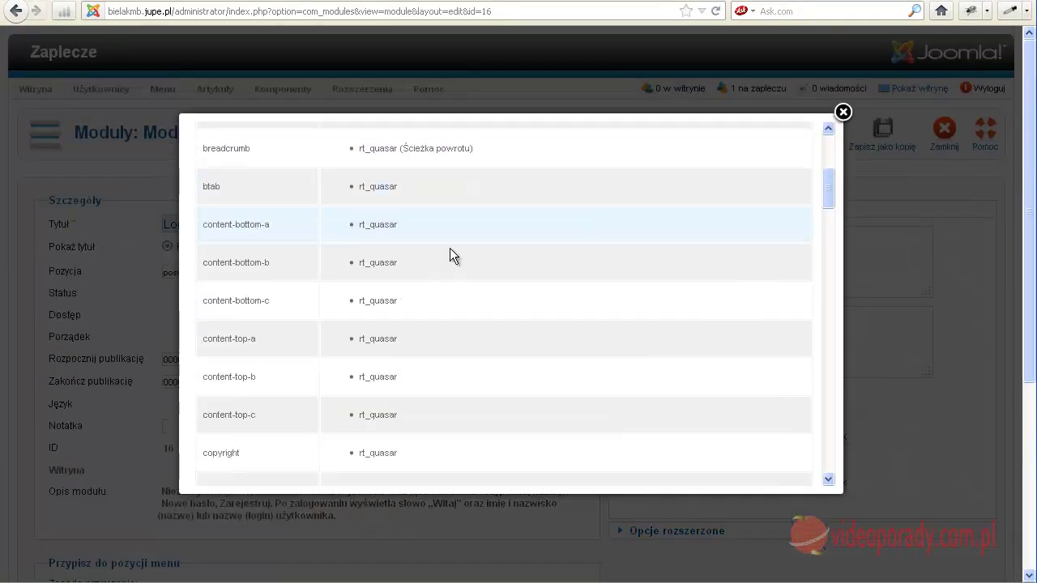
pyautogui.scroll(-15, 363, 314)
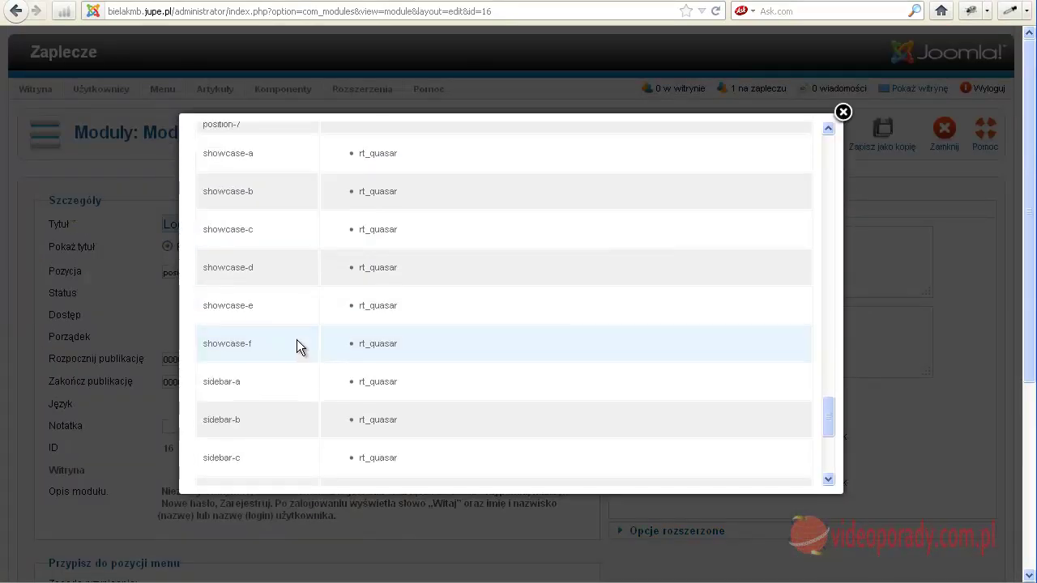
pyautogui.click(231, 329)
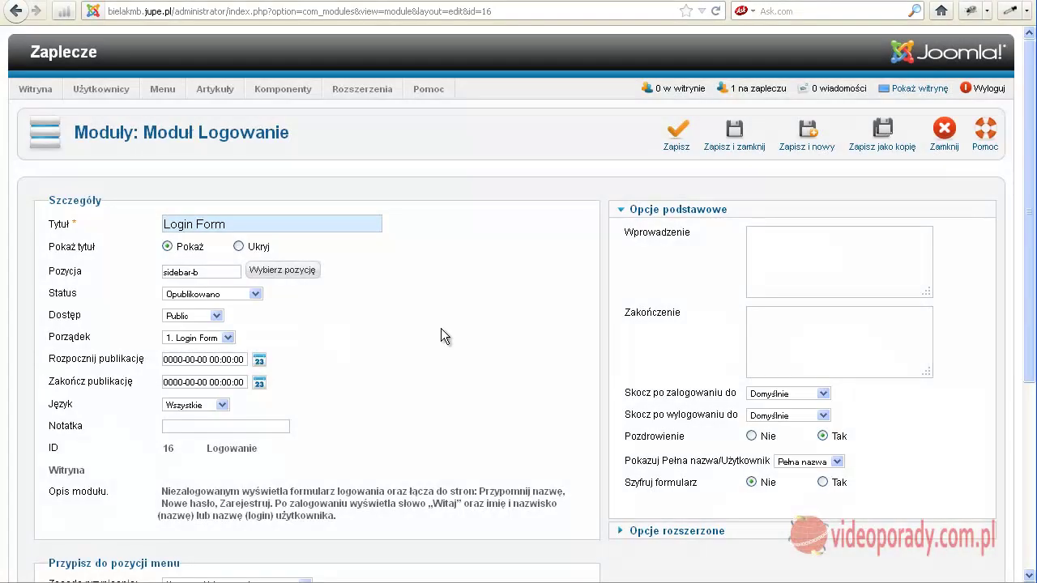
pyautogui.click(734, 132)
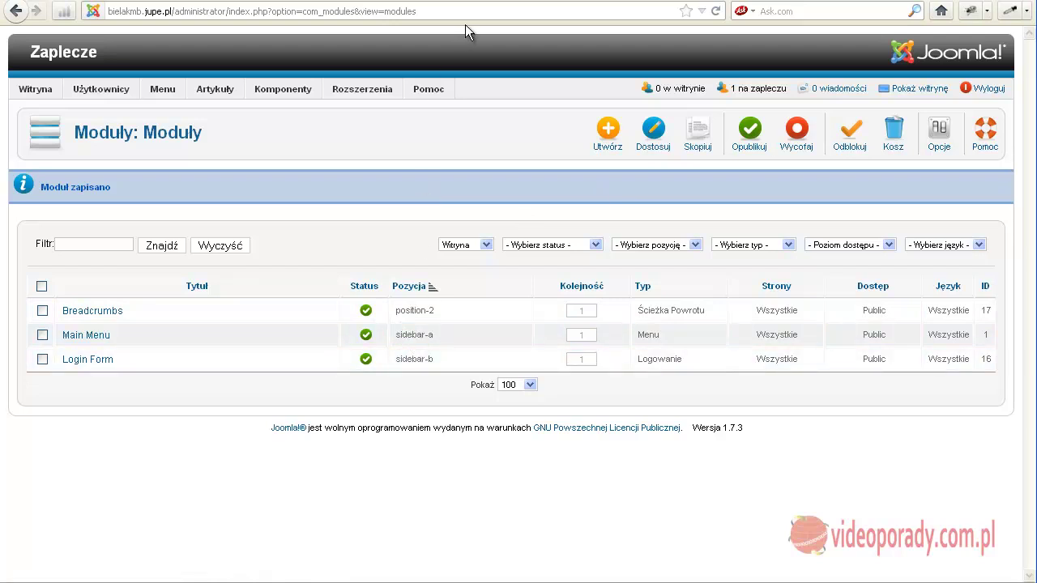
# Check the placement of the Main Menu and Login Form modules on the public front page, then close it.
pyautogui.click(919, 88)
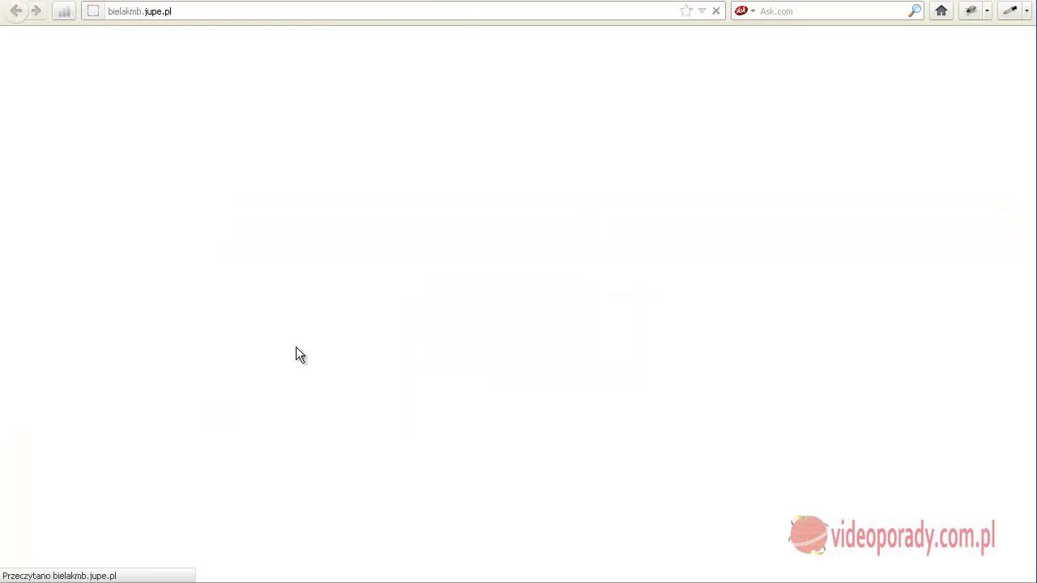
pyautogui.scroll(-2, 305, 345)
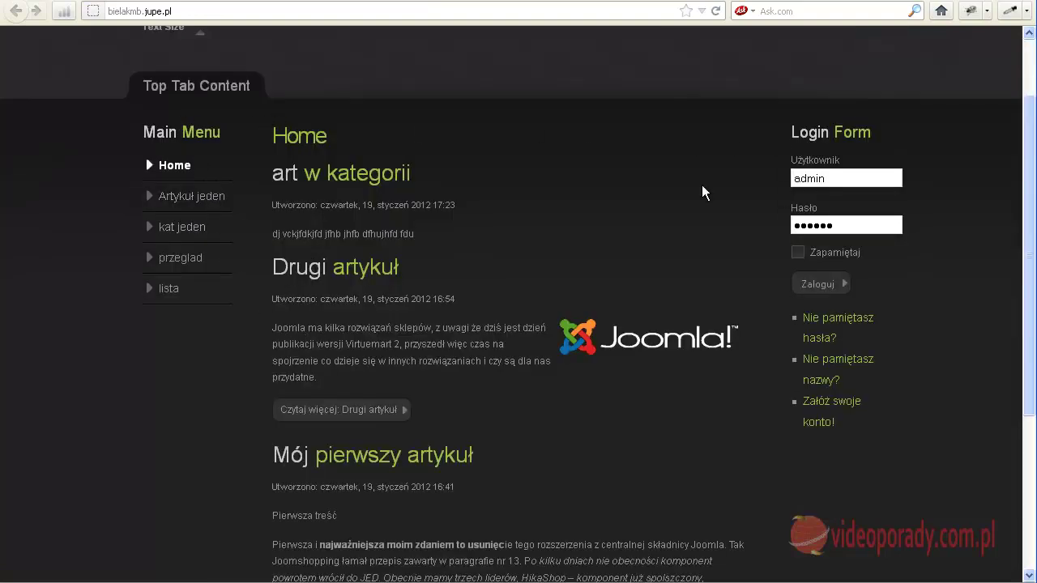
pyautogui.hotkey('ctrl', 'w')
# Go to the template styles and open the rt_quasar - Default style for editing.
pyautogui.moveTo(352, 90)
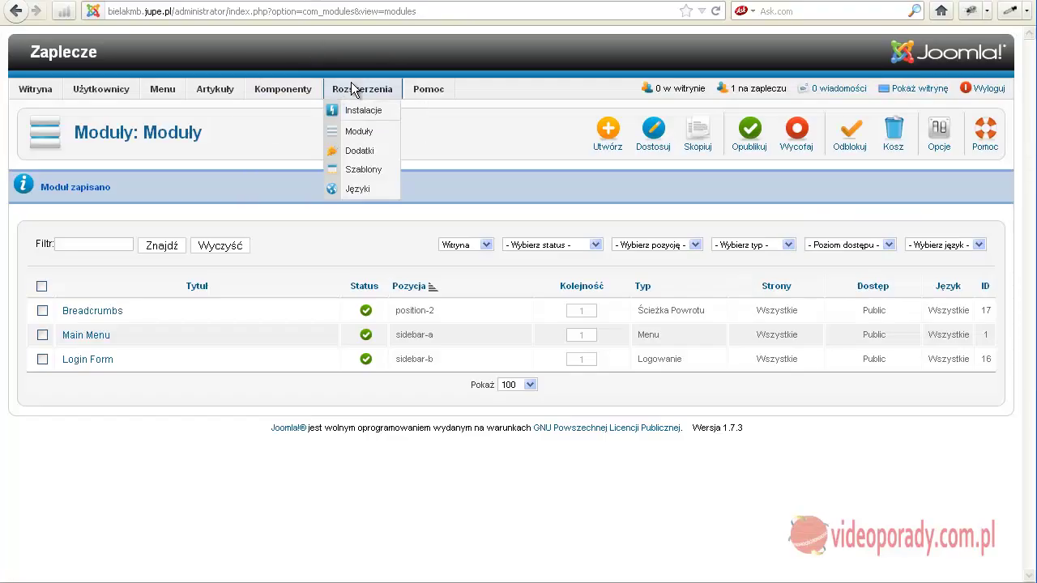
pyautogui.click(362, 171)
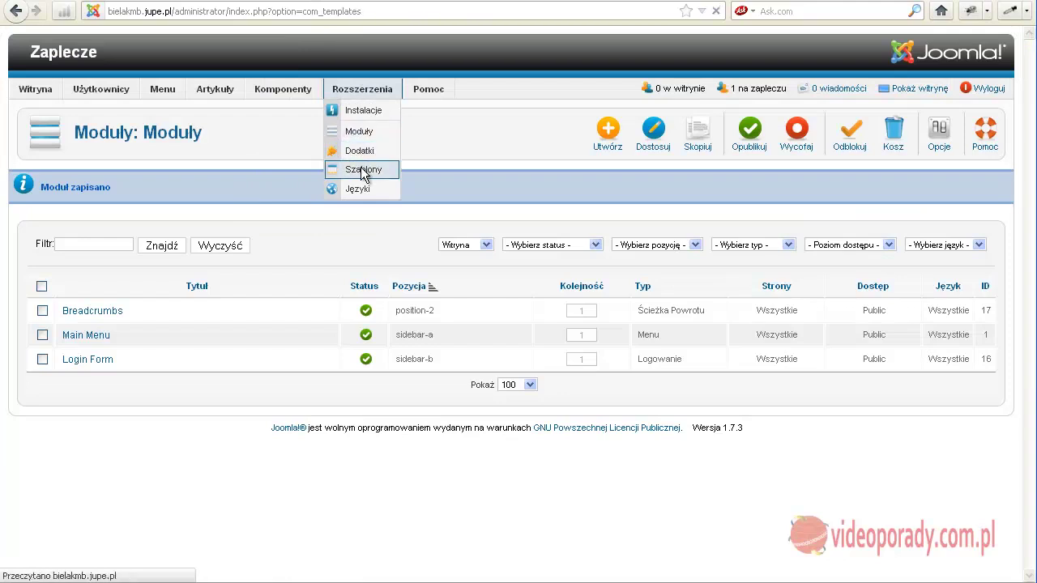
pyautogui.click(199, 420)
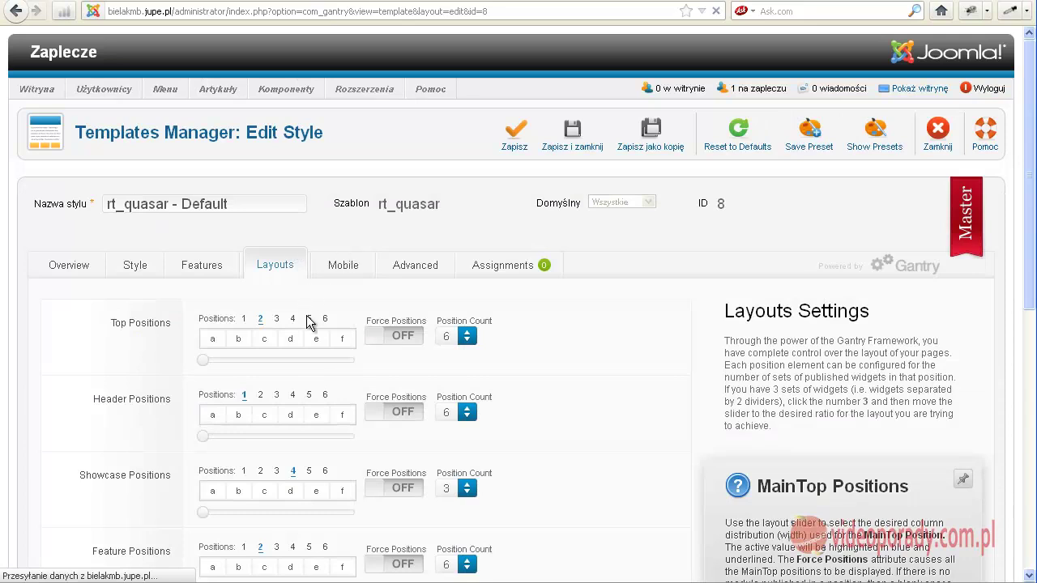
# Set the MainBody column distribution to 2|2|8, with sa and sb both before mb, and save the style.
pyautogui.scroll(-5, 303, 332)
pyautogui.moveTo(292, 379); pyautogui.dragTo(353, 377)
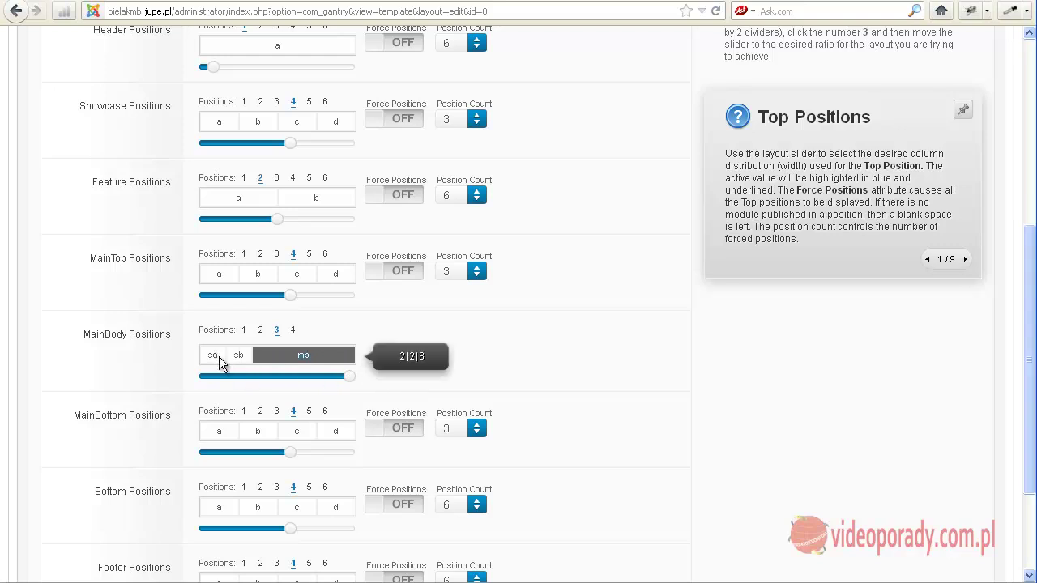
pyautogui.scroll(5, 608, 375)
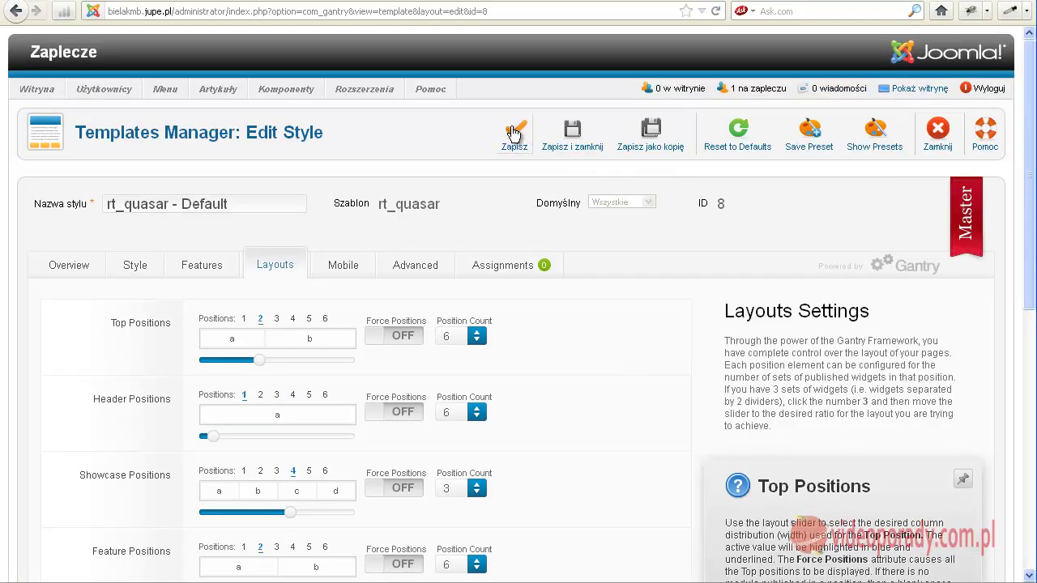
pyautogui.click(514, 134)
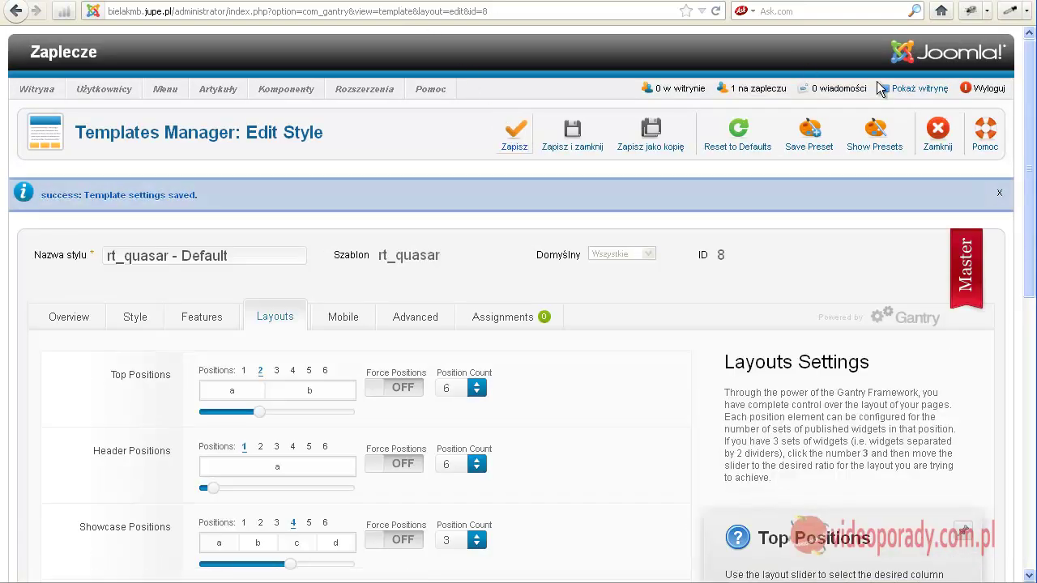
# Examine the order of the sidebars and the content column on the public front page.
pyautogui.click(906, 91)
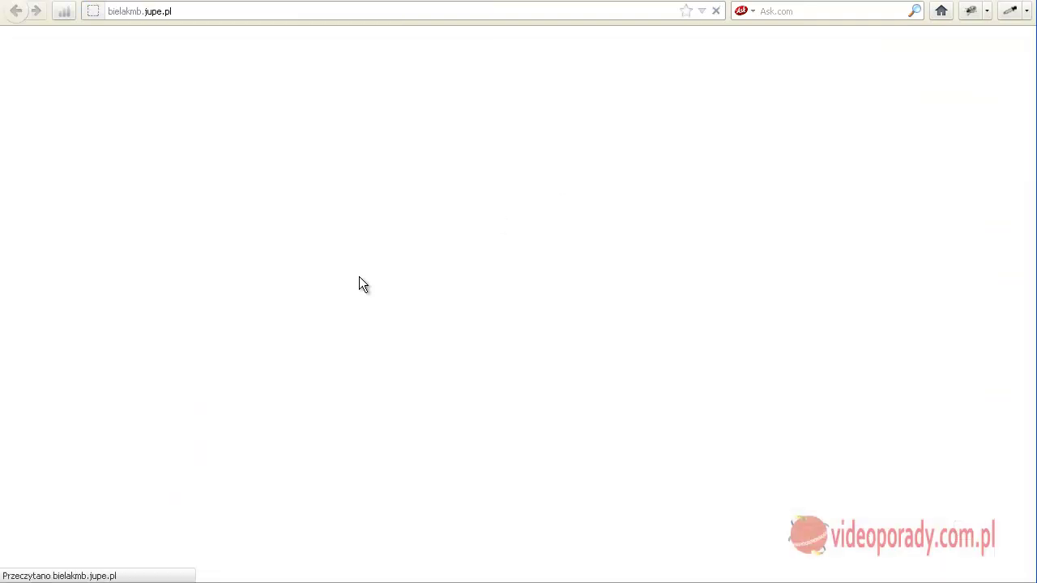
pyautogui.scroll(-5, 250, 350)
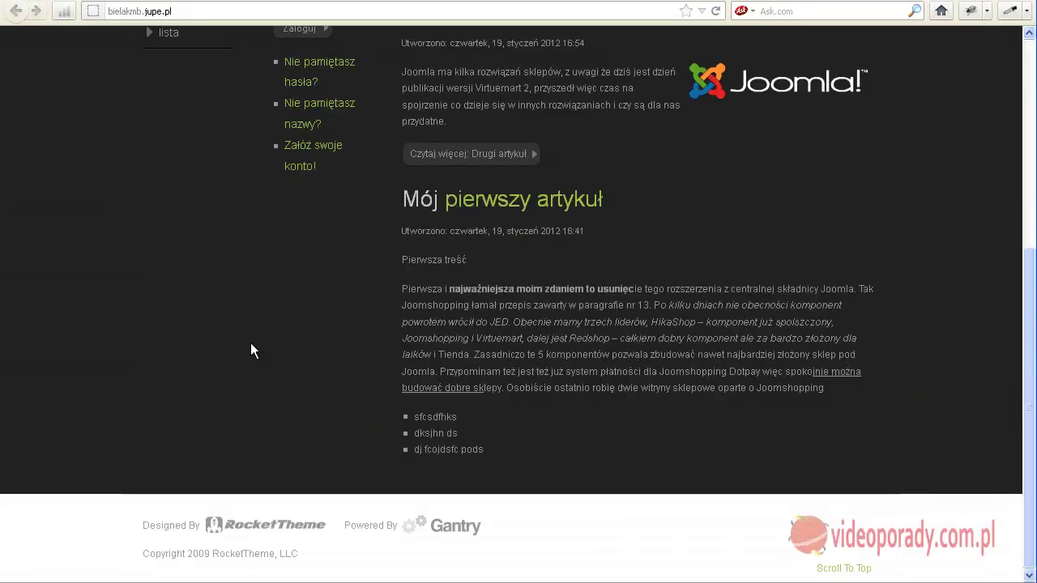
pyautogui.scroll(5, 546, 351)
pyautogui.scroll(-5, 362, 303)
pyautogui.scroll(5, 362, 304)
pyautogui.scroll(-3, 361, 305)
pyautogui.scroll(3, 358, 304)
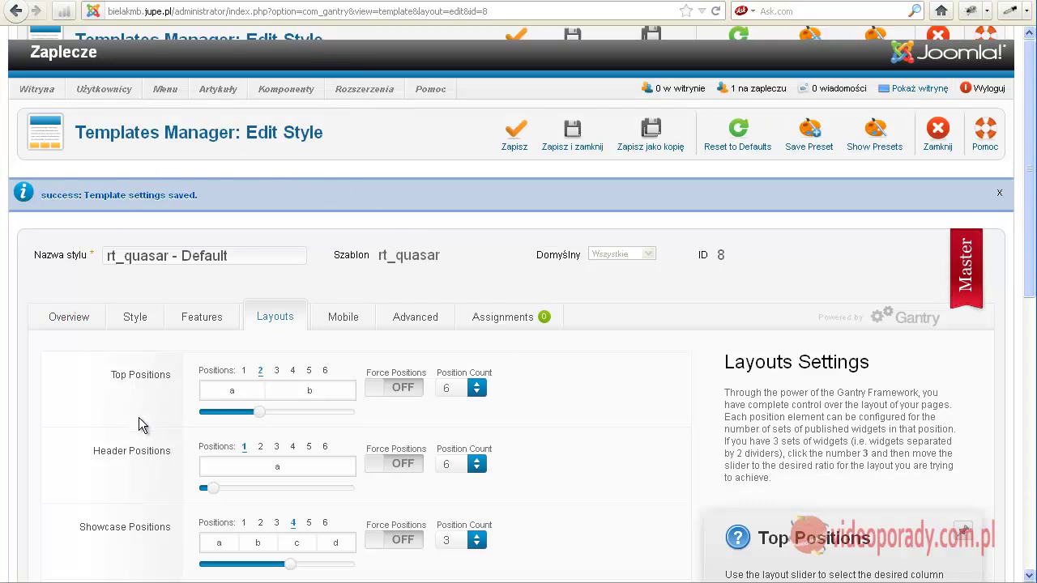
# Set the MainBody column distribution to 3|6|3, with mb between sa and sb.
pyautogui.scroll(-4, 138, 424)
pyautogui.scroll(-3, 317, 416)
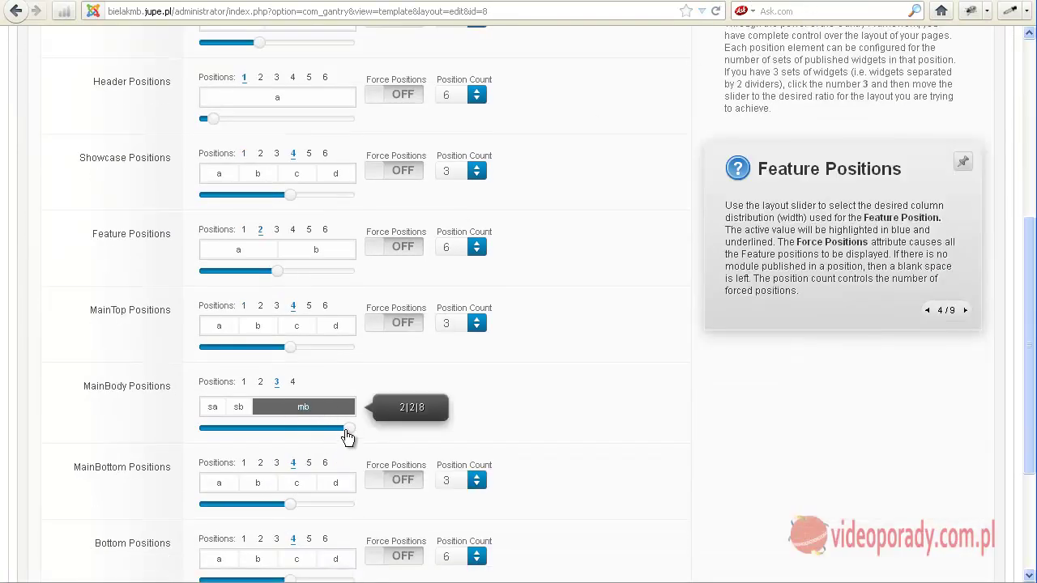
pyautogui.moveTo(348, 435); pyautogui.dragTo(281, 436)
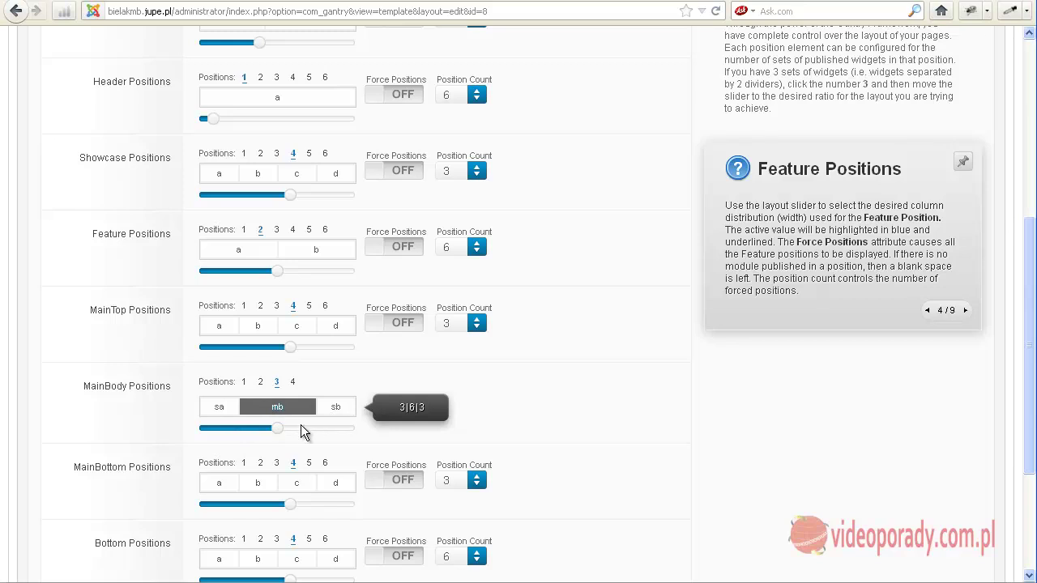
pyautogui.scroll(3, 281, 218)
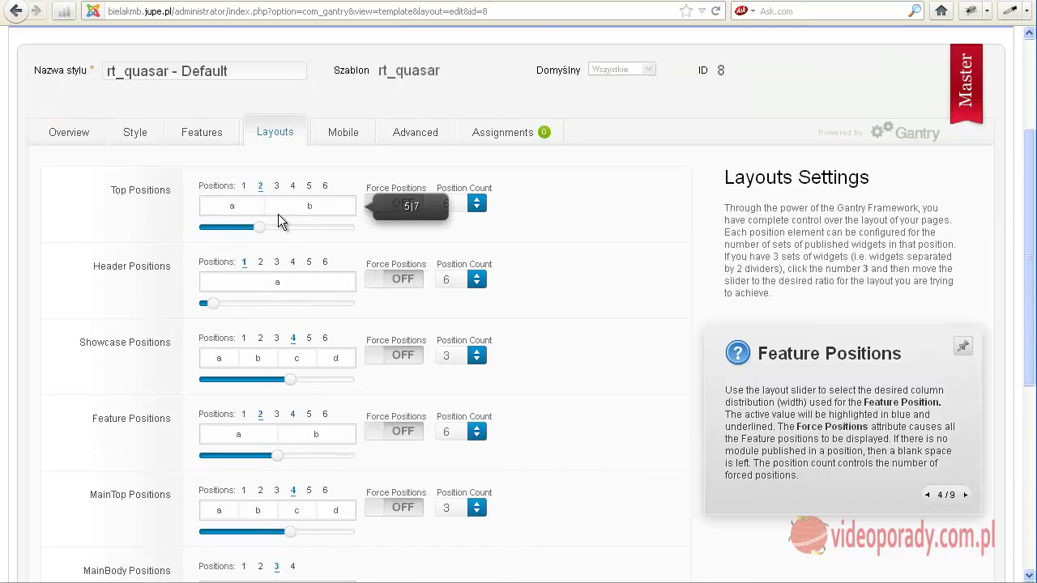
# Review the public front page and the rt_quasar module position preview, then return to the style's layout settings.
pyautogui.click(362, 1)
pyautogui.press('F5')
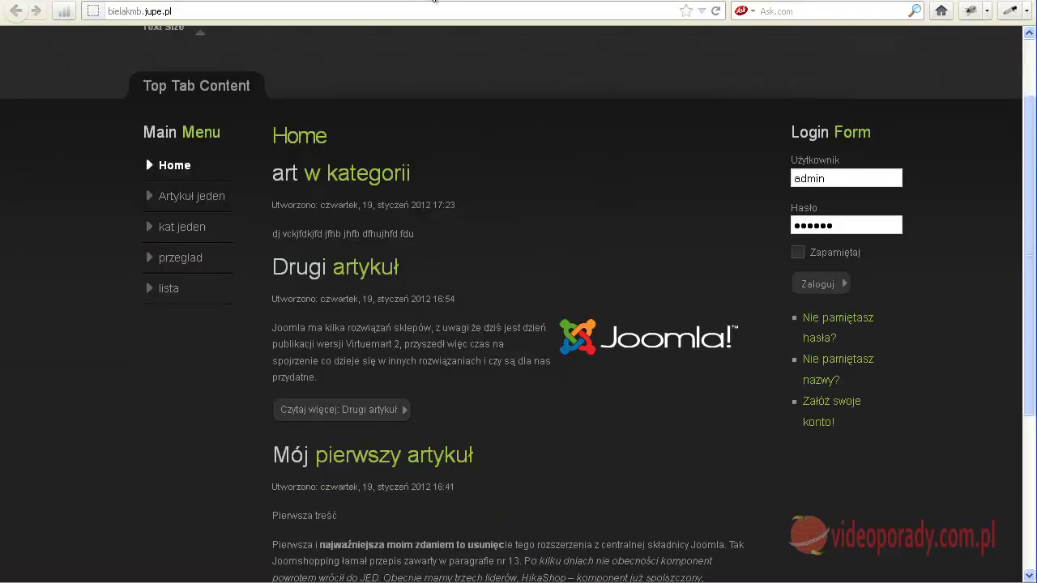
pyautogui.click(736, 1)
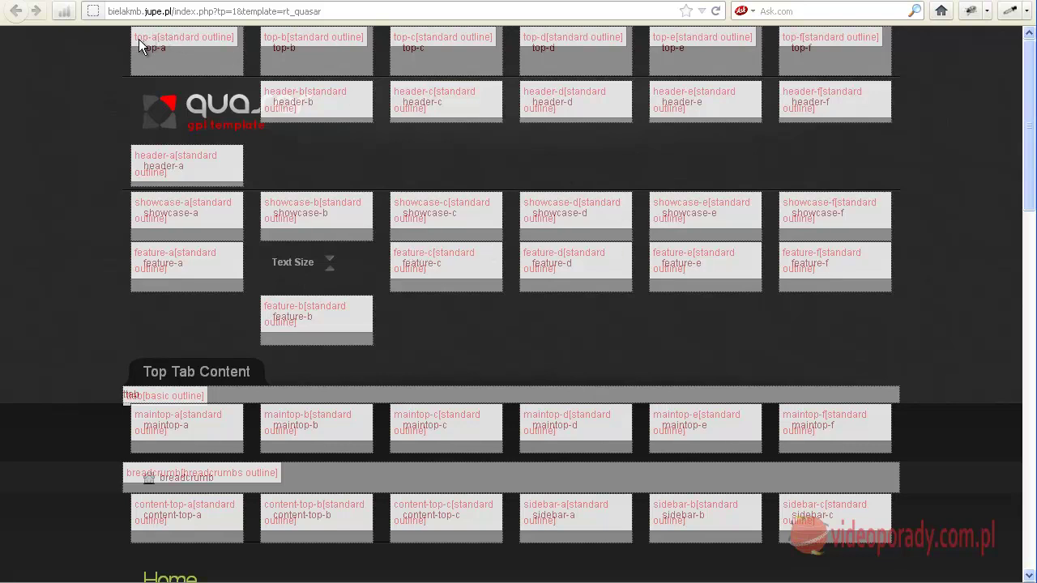
pyautogui.click(254, 2)
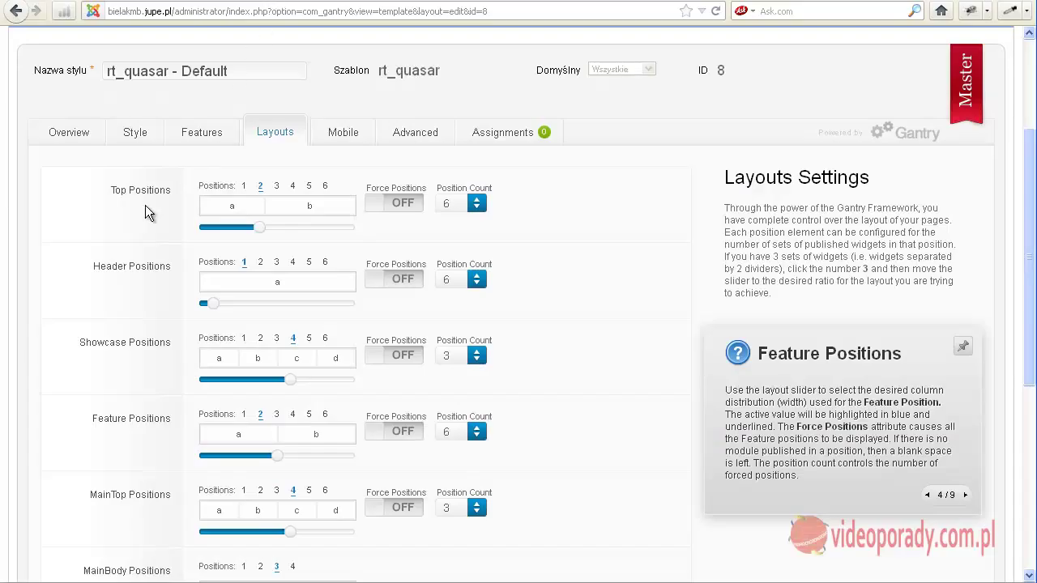
# Adjust the column distribution of Top Positions and compare the layout rows with the rt_quasar module position preview.
pyautogui.moveTo(229, 211)
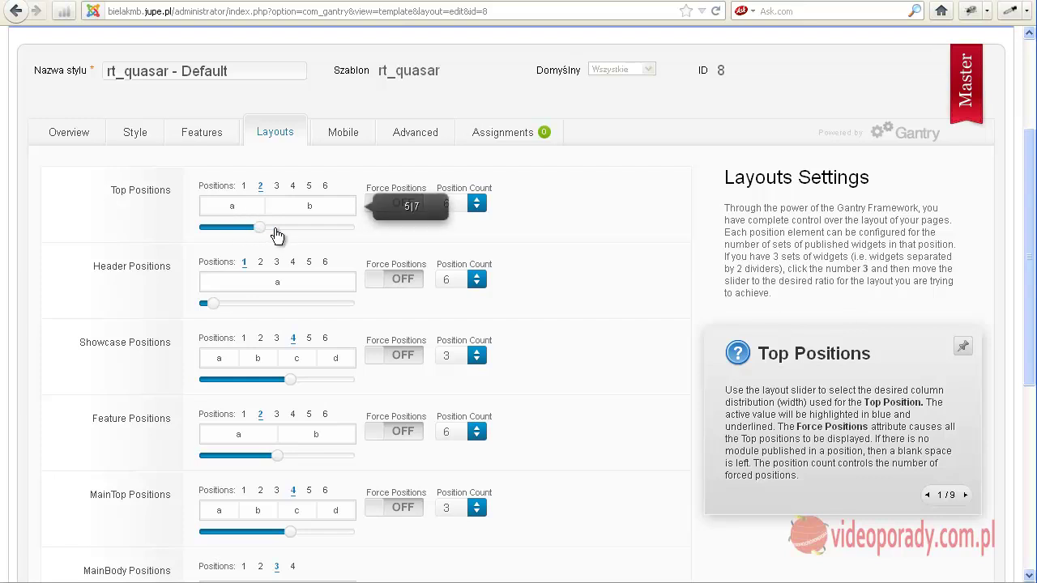
pyautogui.moveTo(276, 235); pyautogui.dragTo(313, 231)
pyautogui.scroll(-4, 249, 248)
pyautogui.moveTo(123, 150)
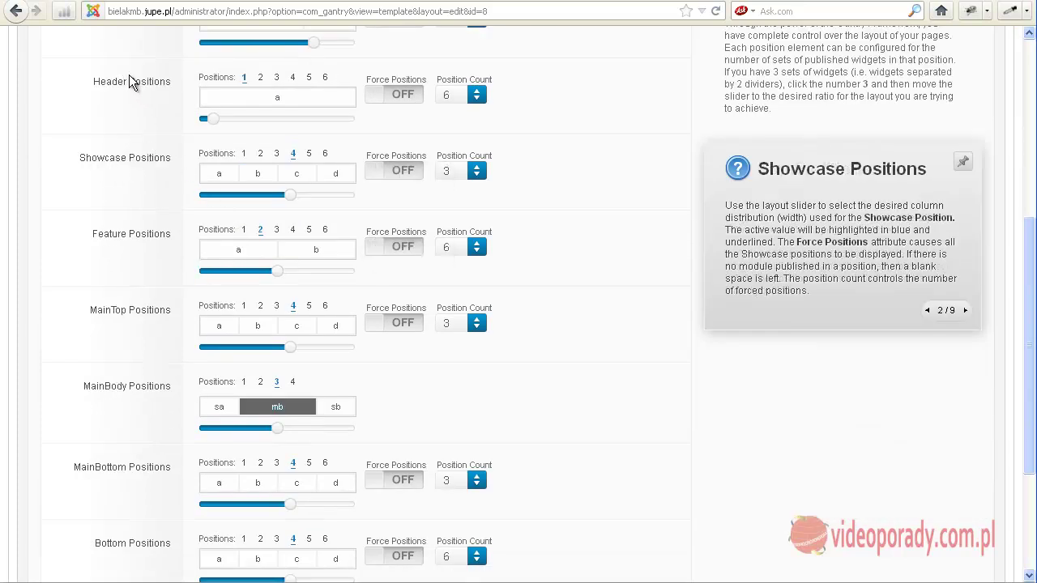
pyautogui.moveTo(129, 75)
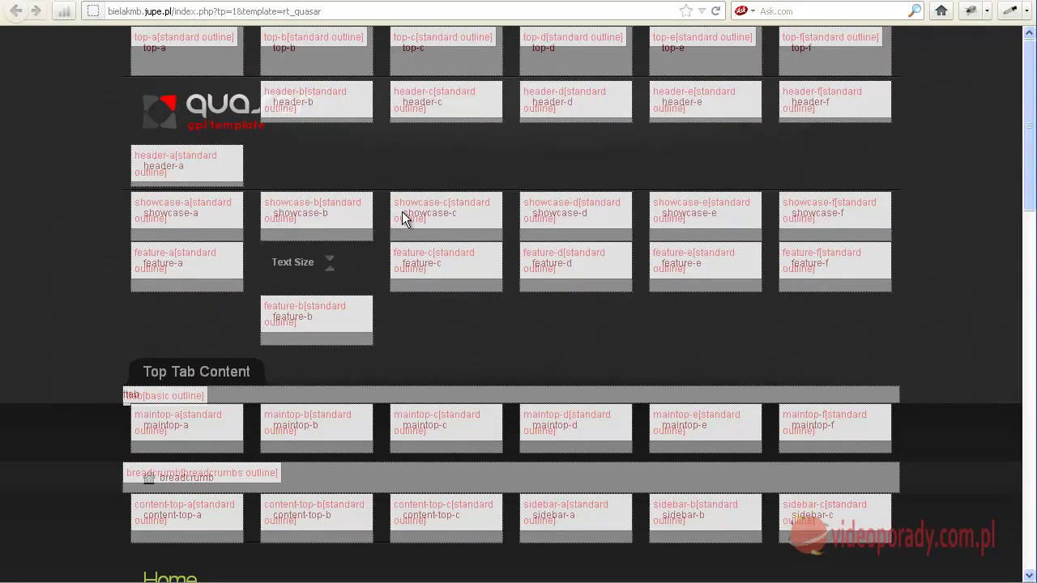
pyautogui.scroll(-2, 252, 340)
pyautogui.scroll(2, 250, 324)
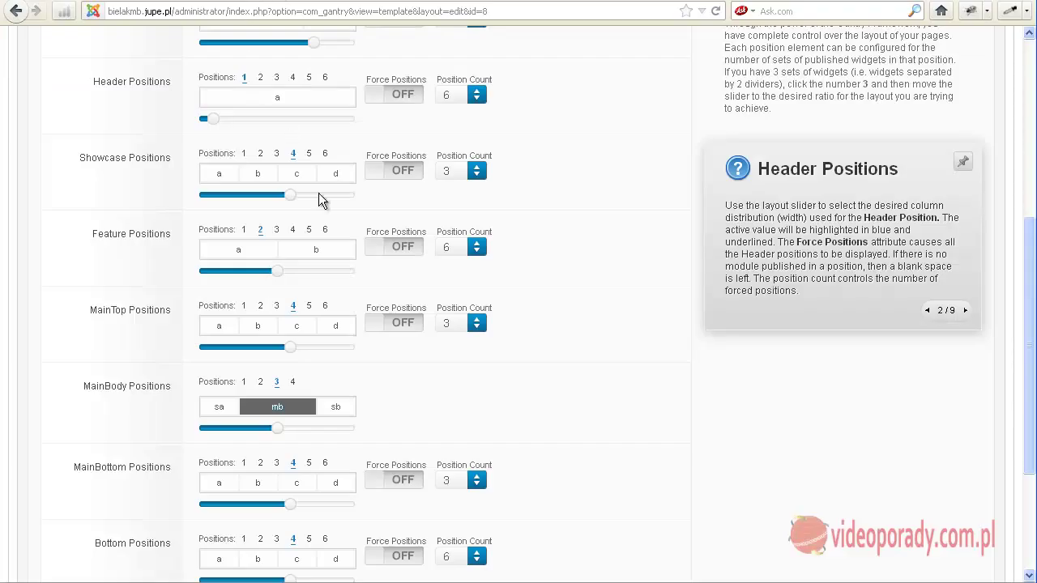
# Turn off the Logo display in the style's feature settings, then save and close the style.
pyautogui.scroll(5, 324, 227)
pyautogui.click(140, 317)
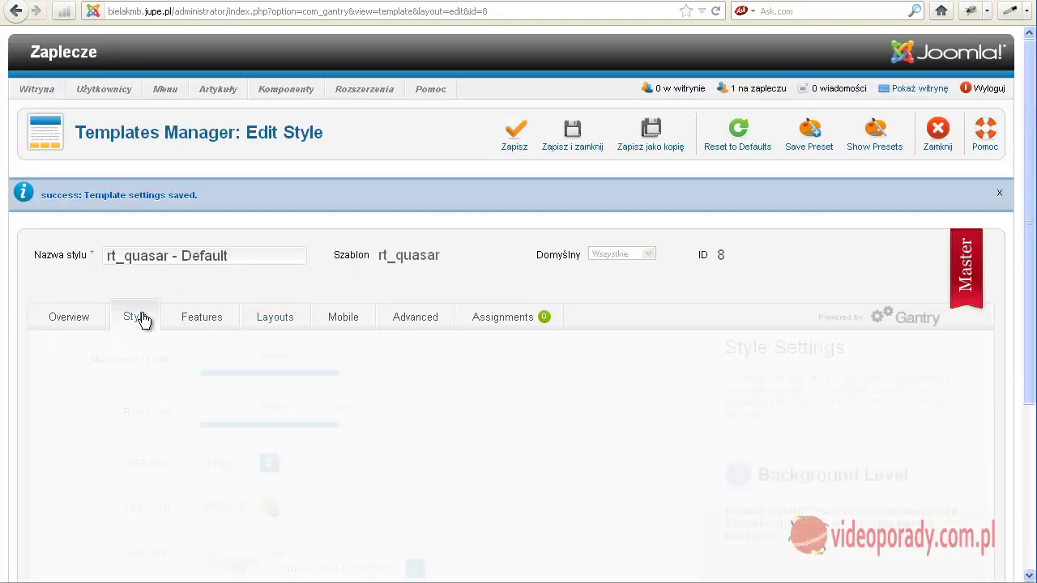
pyautogui.click(198, 320)
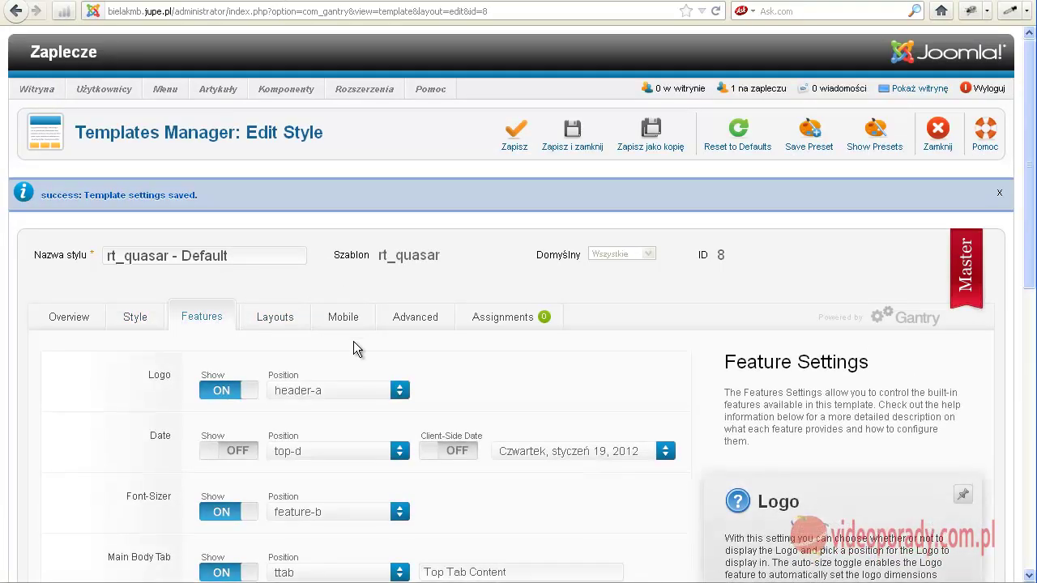
pyautogui.click(231, 392)
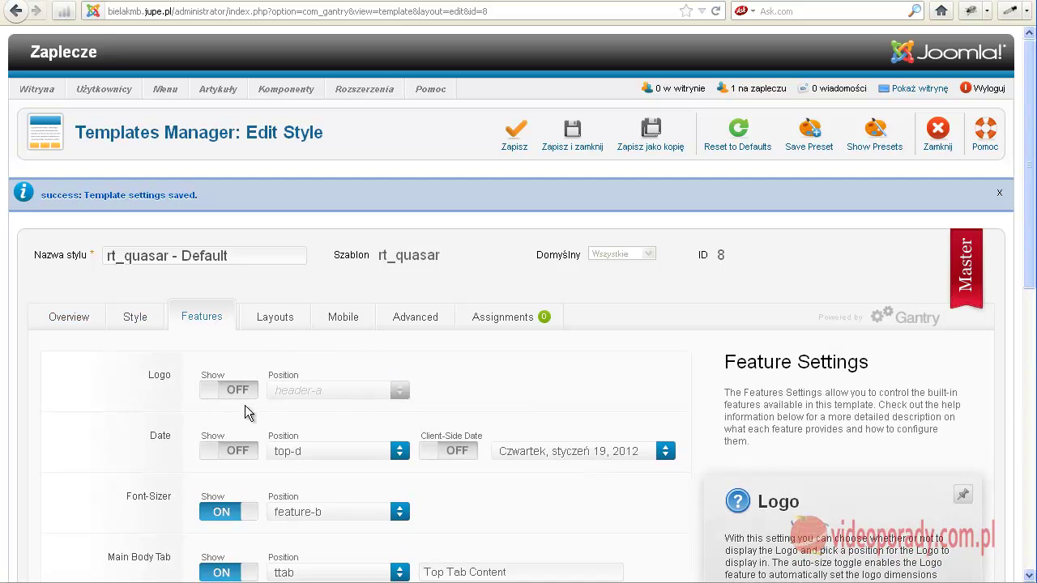
pyautogui.click(575, 129)
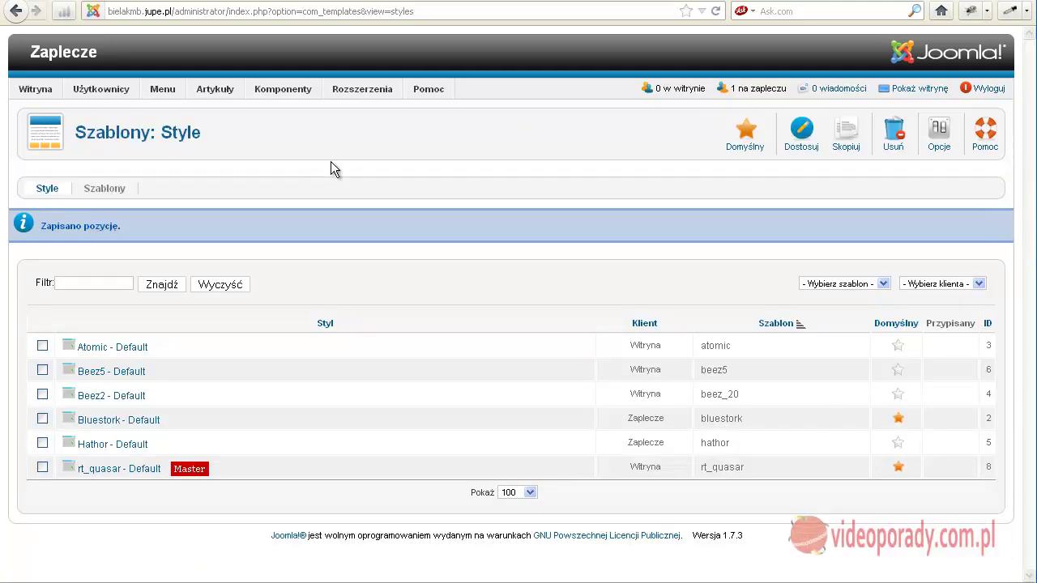
# Go to the module list and start a new module of type Własny HTML, viewing its editor and menu assignment settings.
pyautogui.moveTo(360, 91)
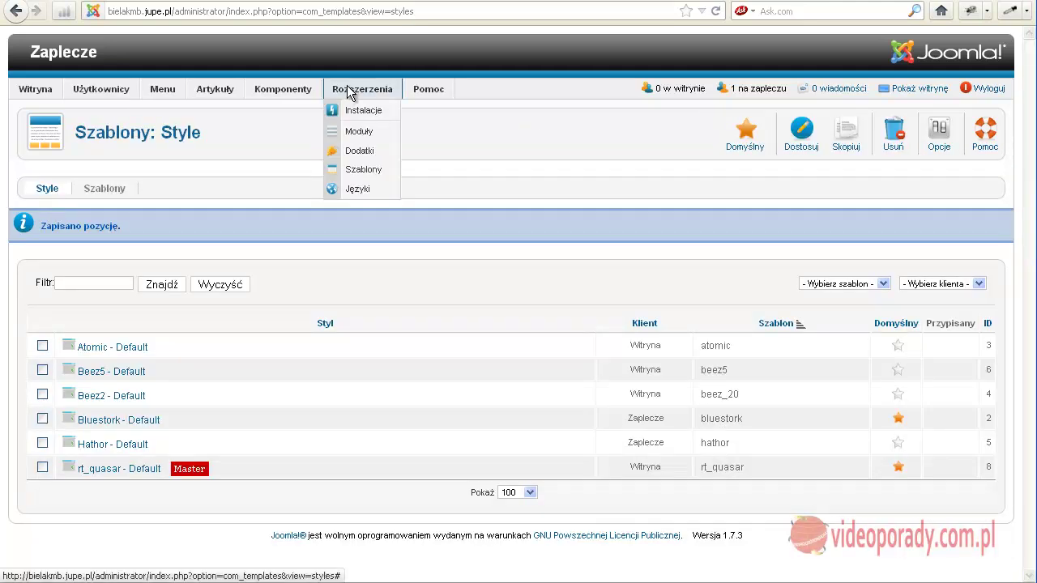
pyautogui.click(349, 132)
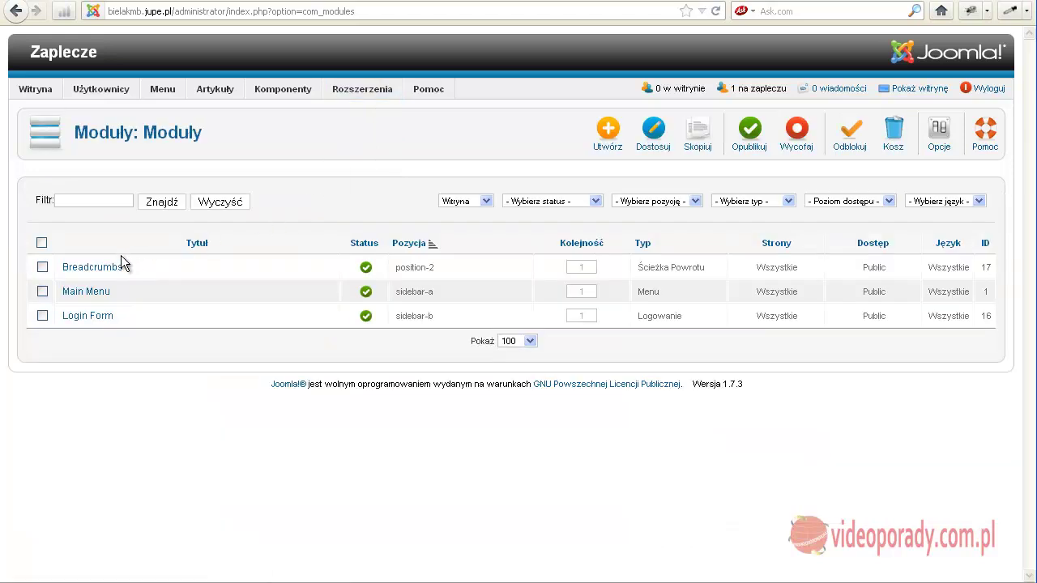
pyautogui.click(611, 140)
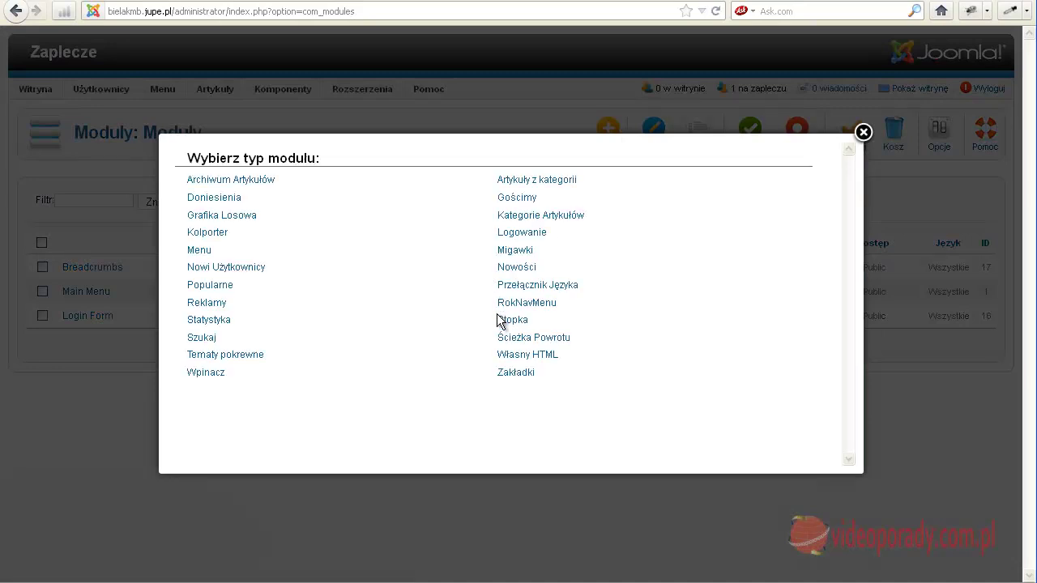
pyautogui.click(524, 356)
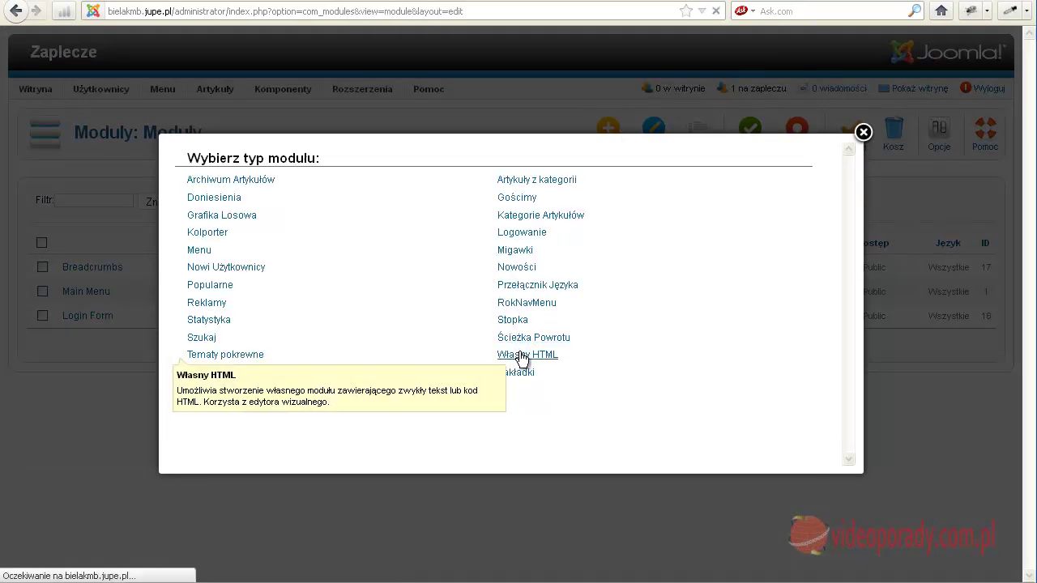
pyautogui.scroll(-12, 475, 332)
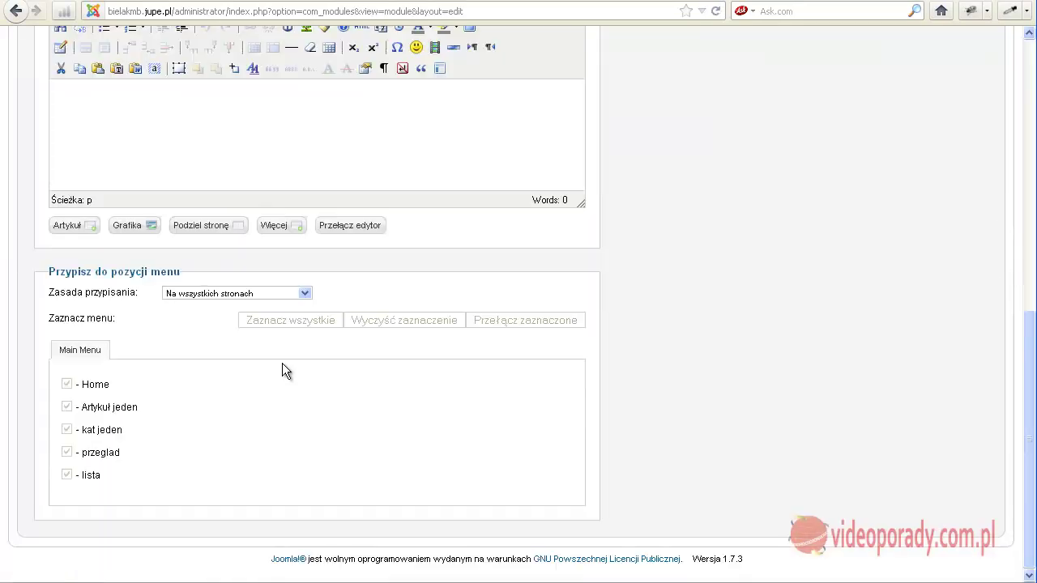
# Insert the image powered_by.png into the custom HTML module's text.
pyautogui.scroll(6, 282, 368)
pyautogui.click(71, 378)
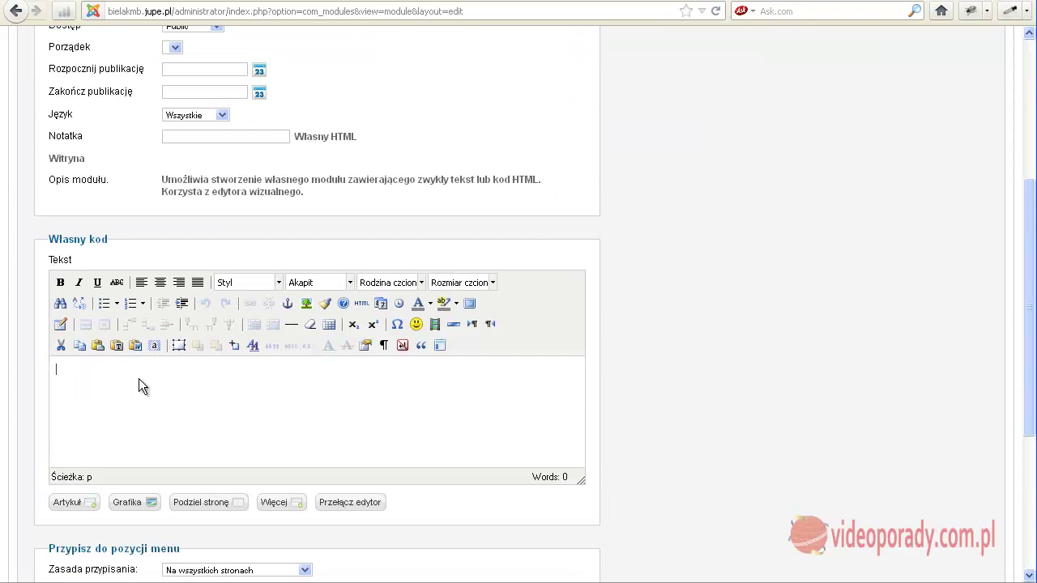
pyautogui.click(128, 504)
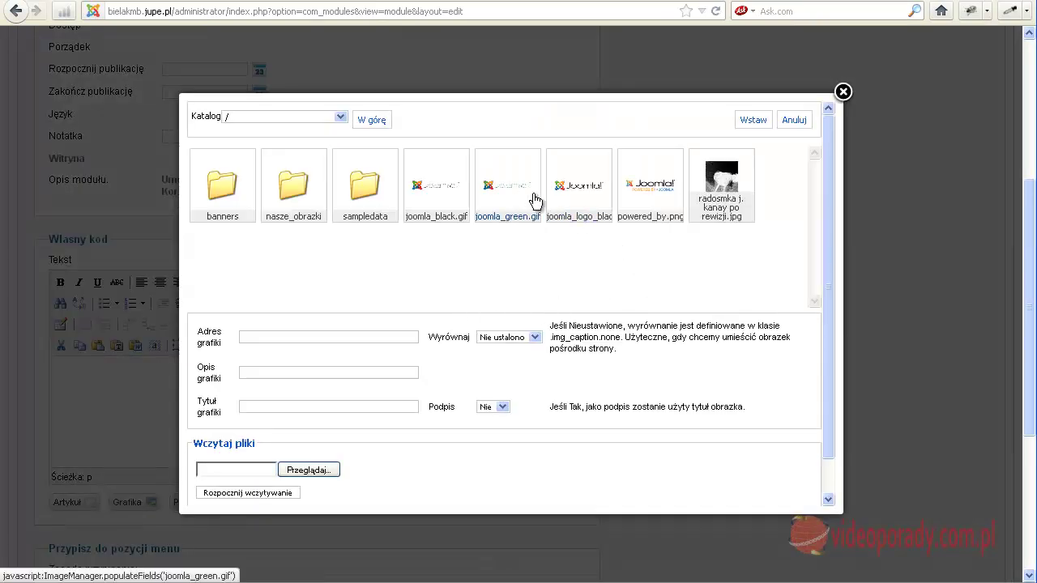
pyautogui.click(651, 185)
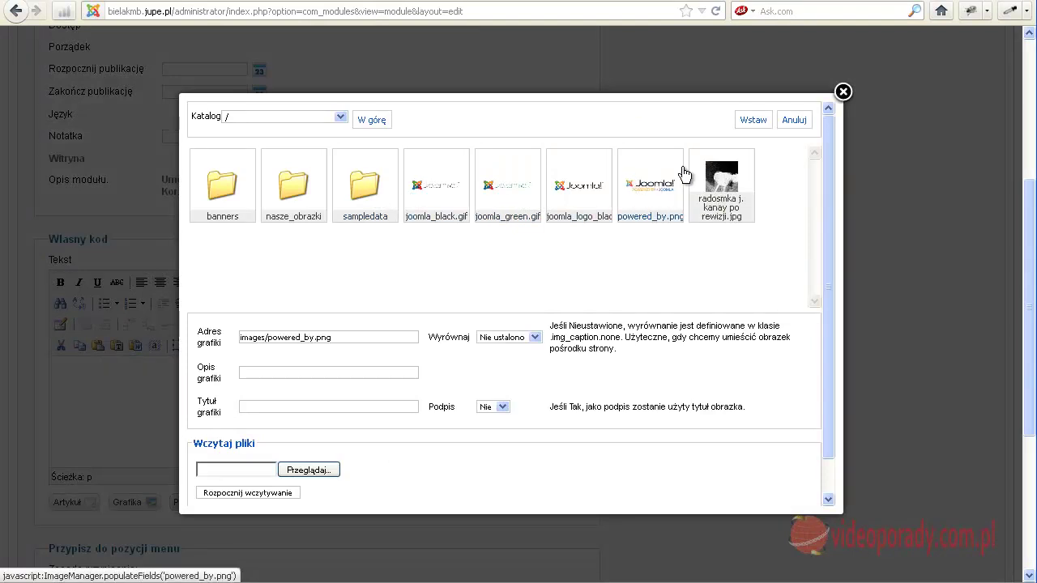
pyautogui.click(752, 120)
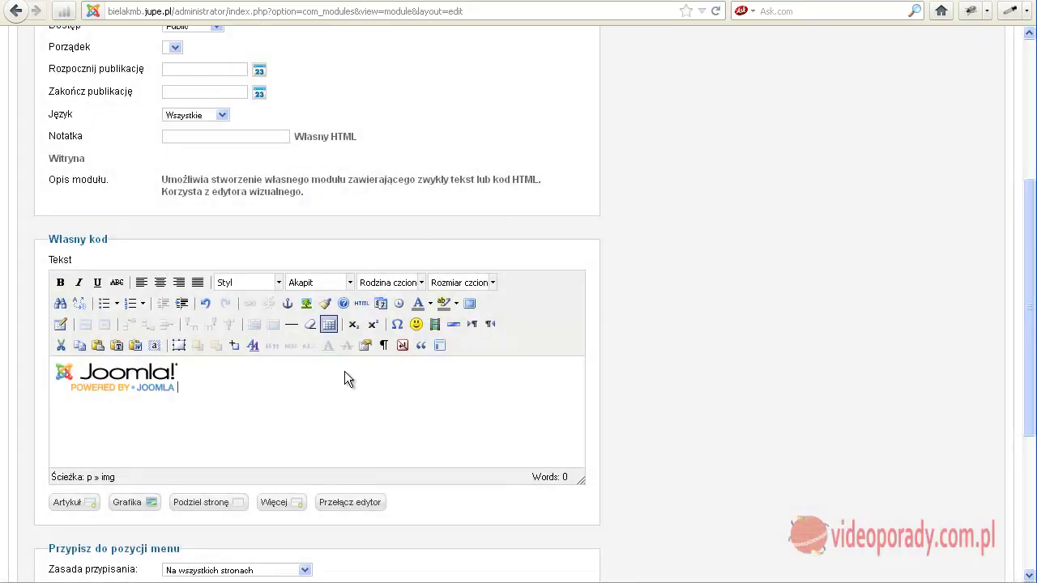
# Give the custom HTML module the title "Logo" and set its title display to Ukryj.
pyautogui.scroll(6, 348, 373)
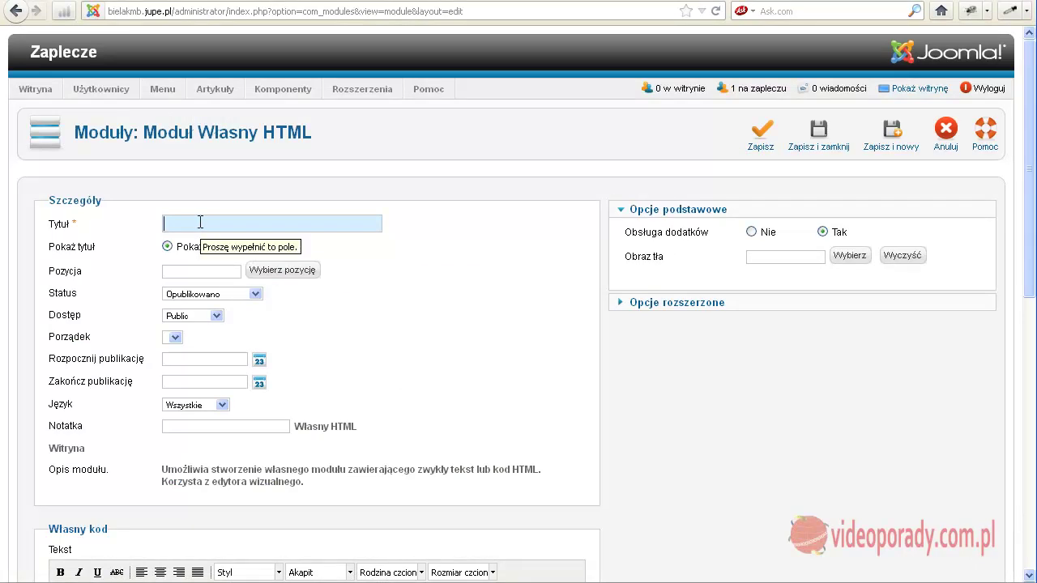
pyautogui.write('Logo')
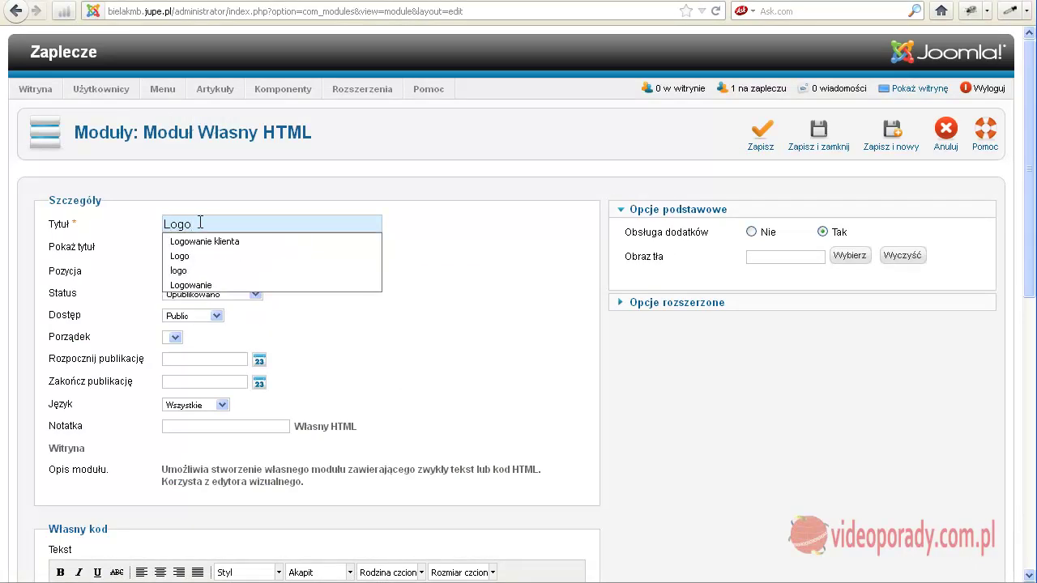
pyautogui.click(190, 256)
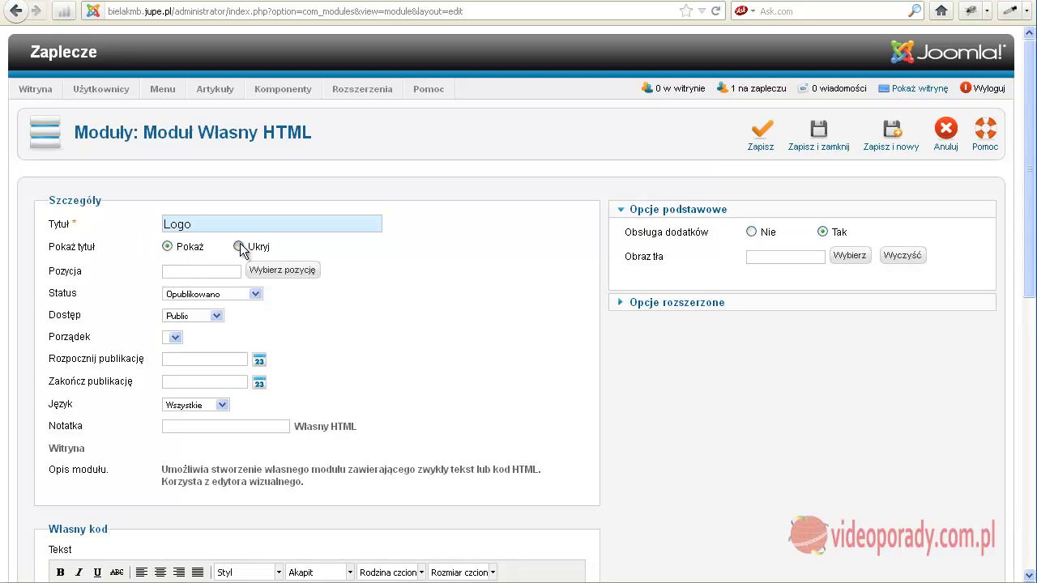
# Assign the Logo module to the rt_quasar template position header-a.
pyautogui.click(272, 271)
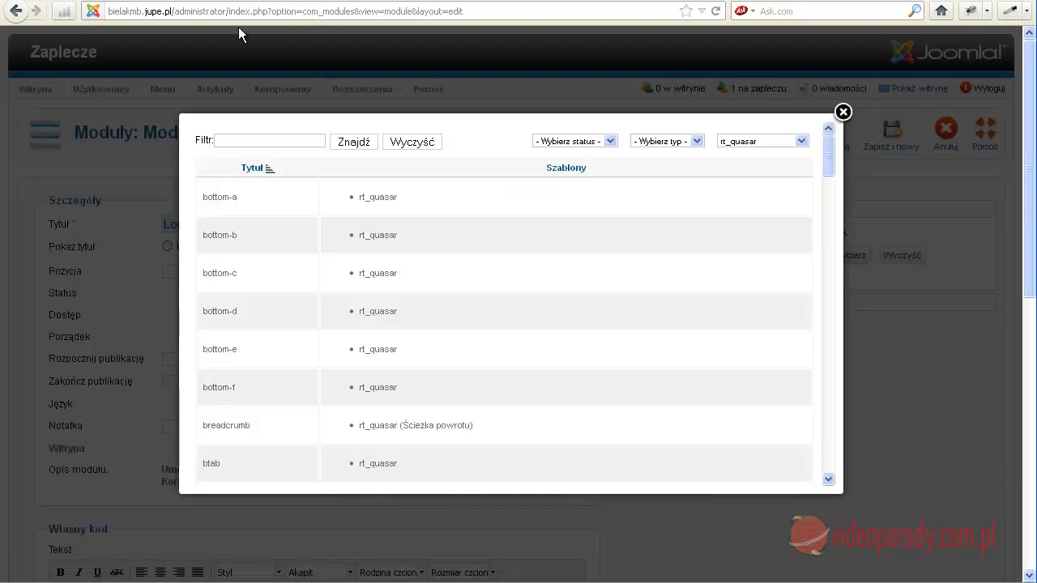
pyautogui.scroll(-4, 256, 174)
pyautogui.scroll(-20, 258, 299)
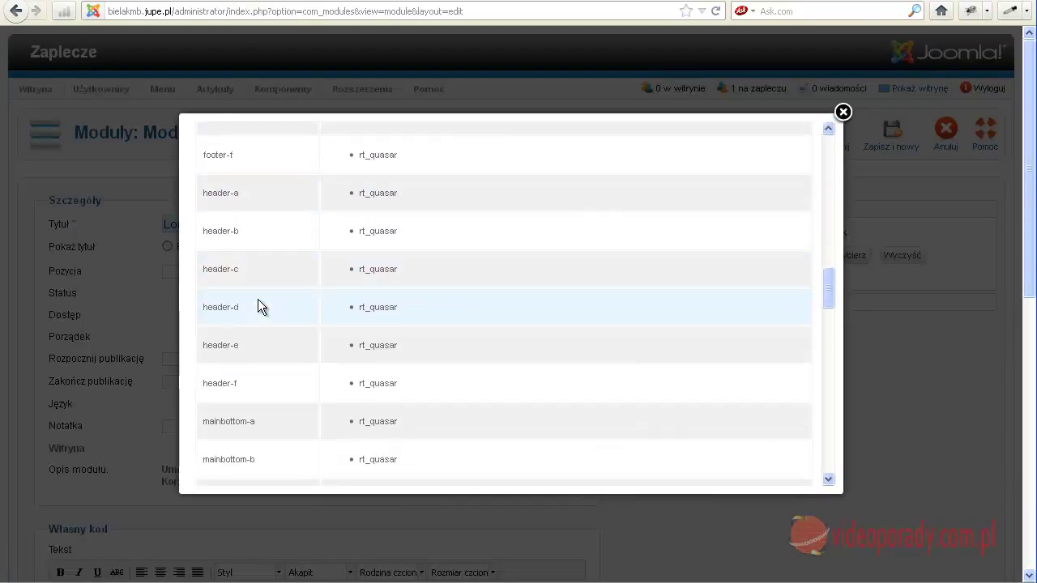
pyautogui.scroll(2, 257, 299)
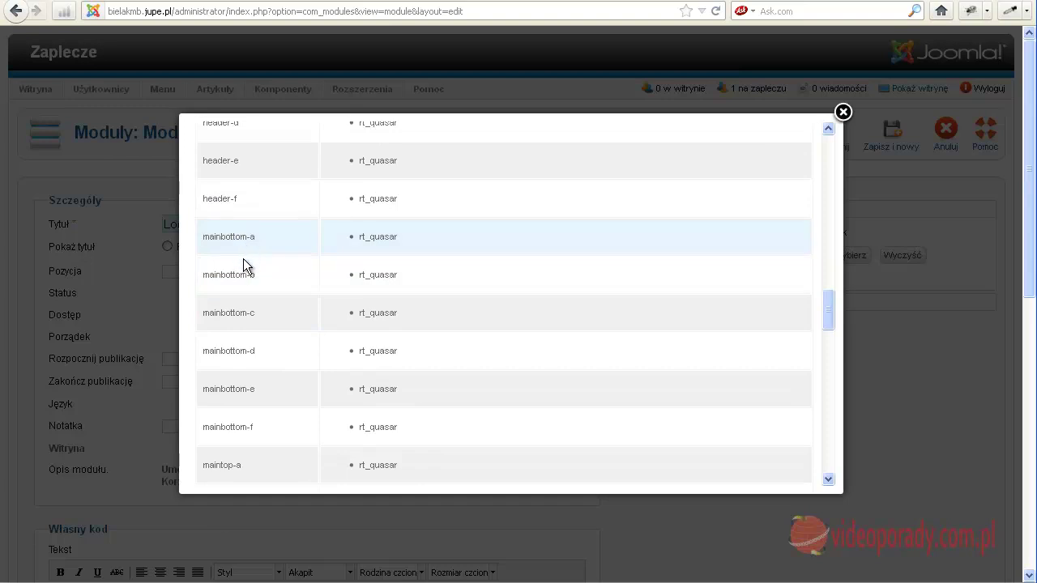
pyautogui.scroll(-2, 243, 267)
pyautogui.scroll(-2, 238, 307)
pyautogui.scroll(6, 239, 306)
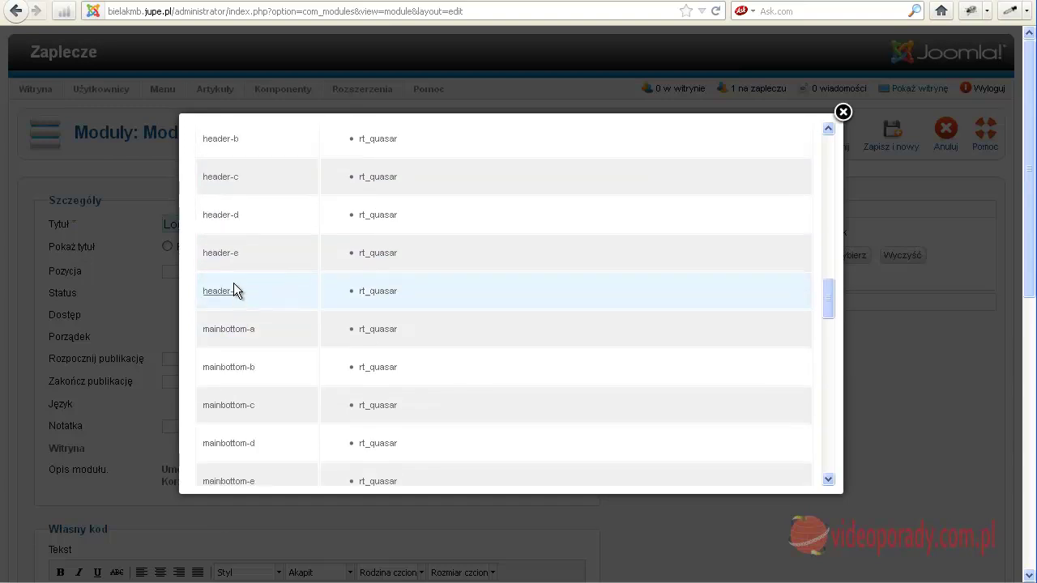
pyautogui.scroll(1, 234, 259)
pyautogui.click(228, 200)
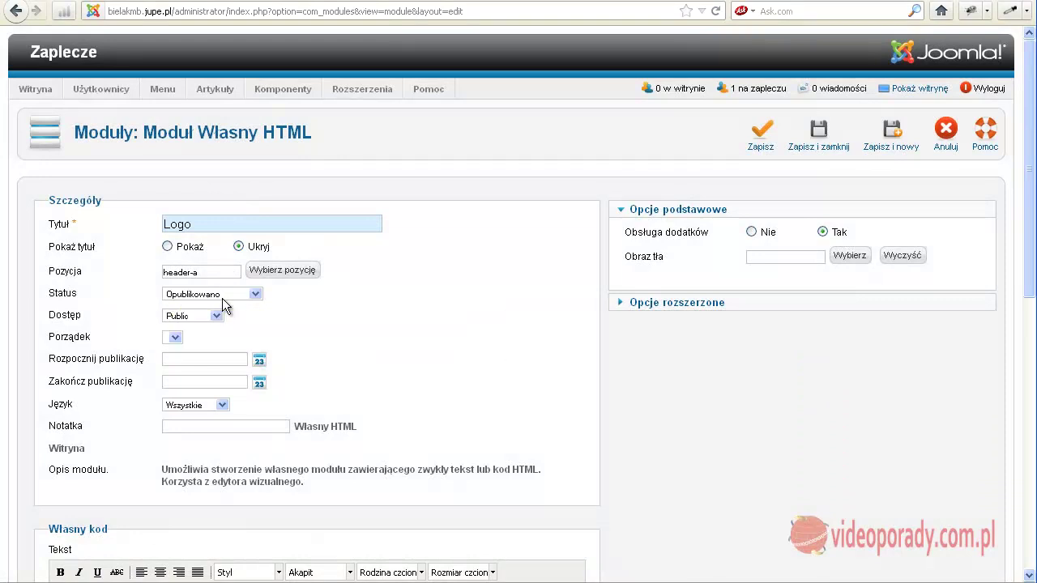
# Review the Logo module's content and menu assignment, and save the module.
pyautogui.scroll(-4, 357, 310)
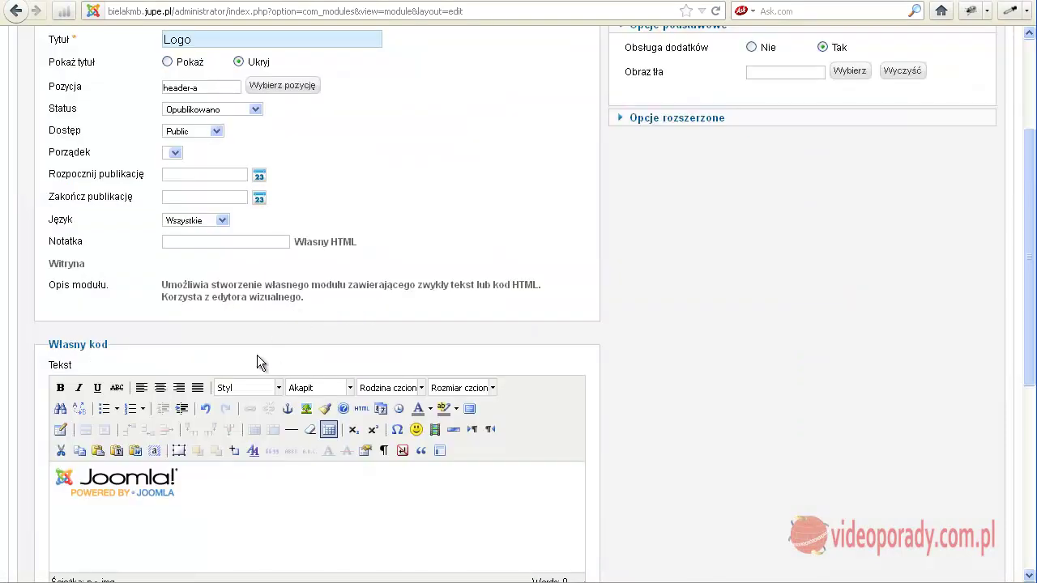
pyautogui.scroll(-6, 256, 356)
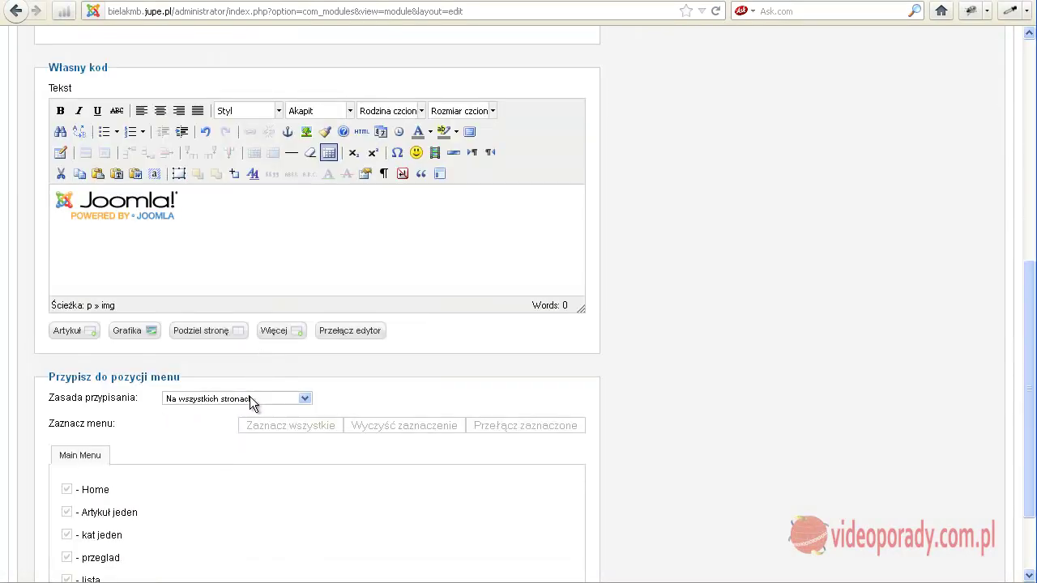
pyautogui.scroll(10, 654, 402)
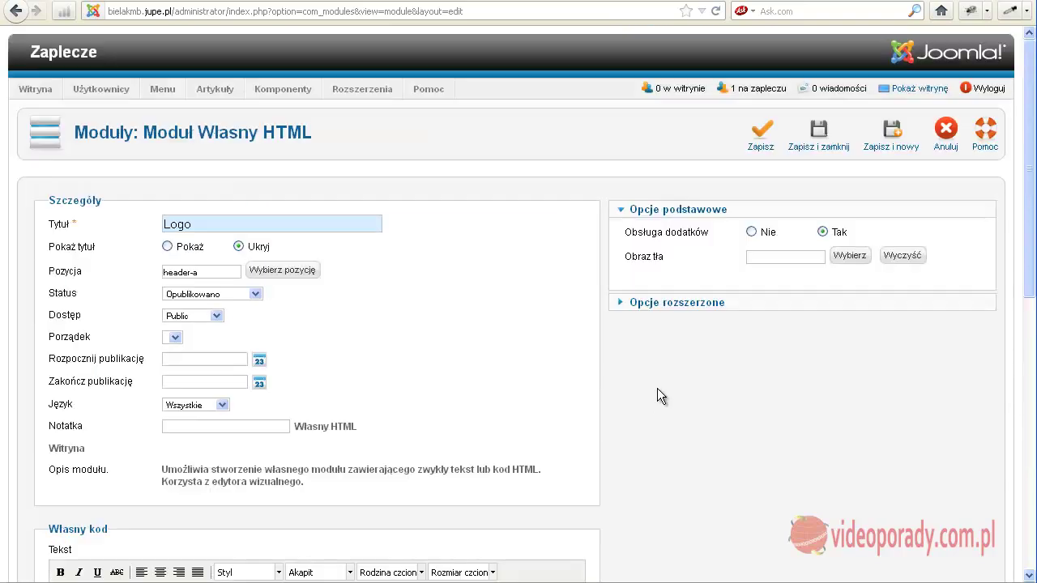
pyautogui.click(762, 134)
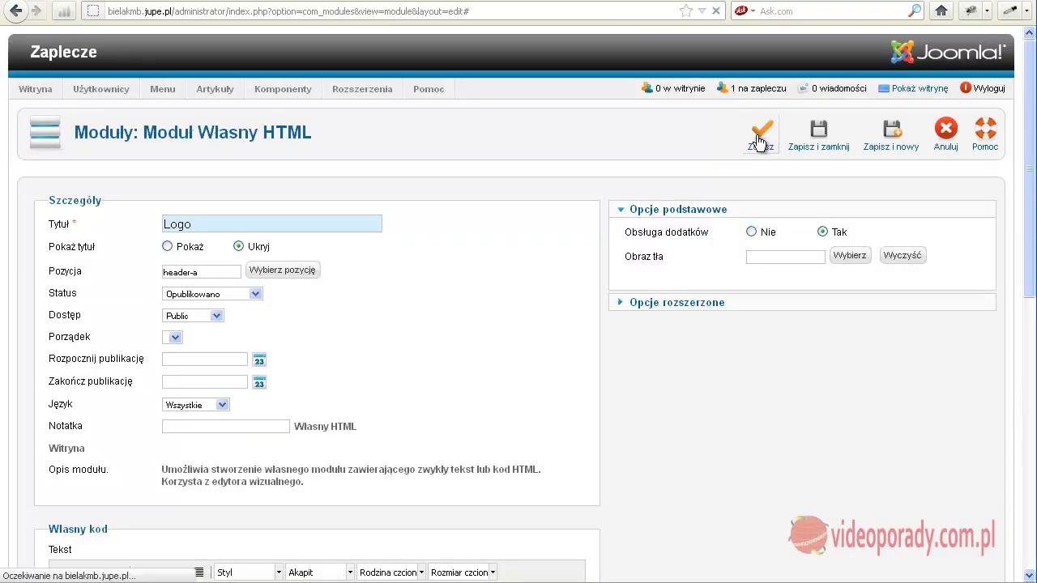
# Open the public site and examine the header logo and the rest of the front page.
pyautogui.click(914, 91)
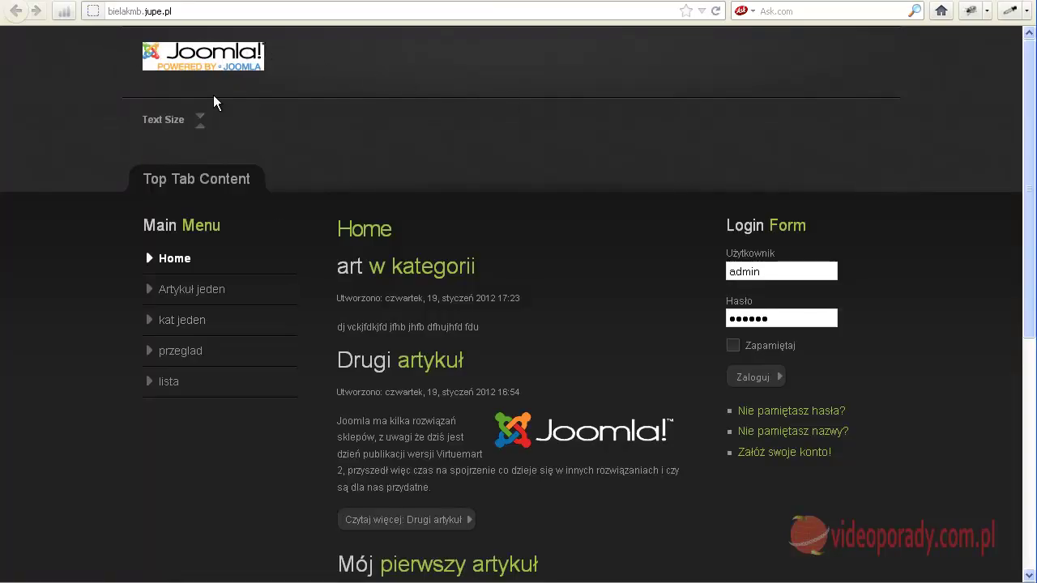
pyautogui.scroll(-5, 162, 169)
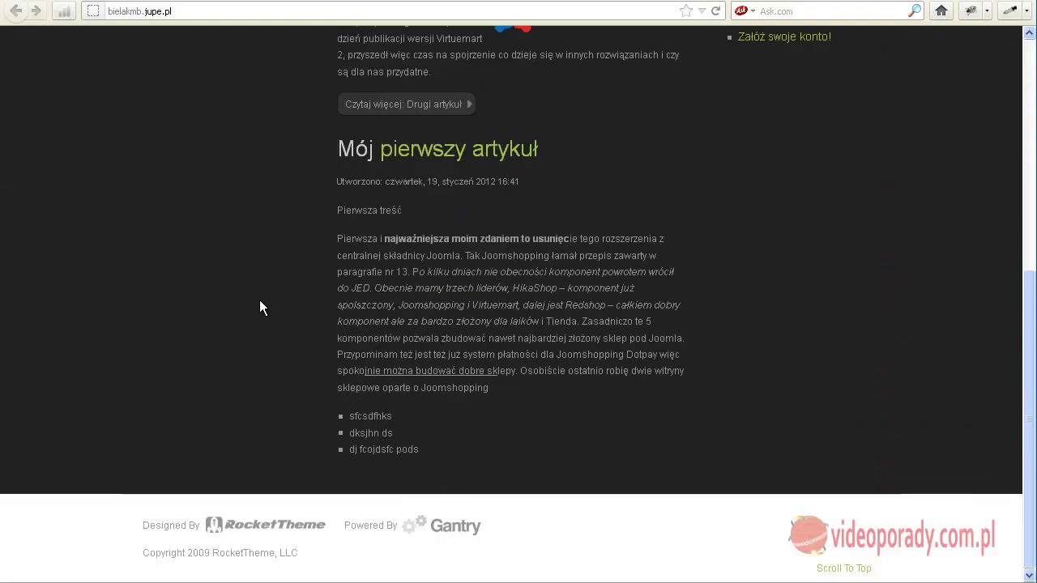
pyautogui.scroll(5, 259, 301)
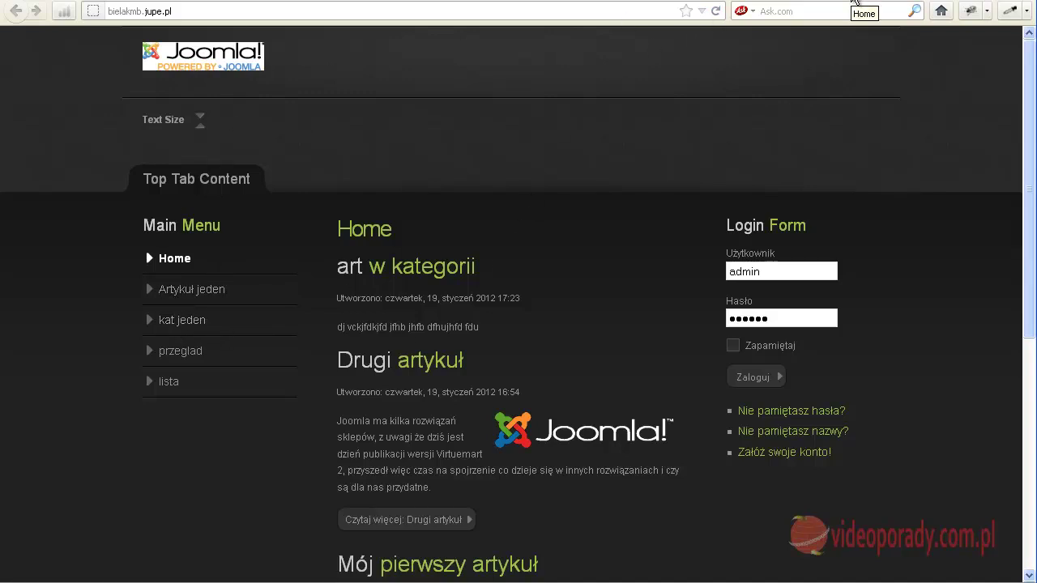
pyautogui.press('F5')
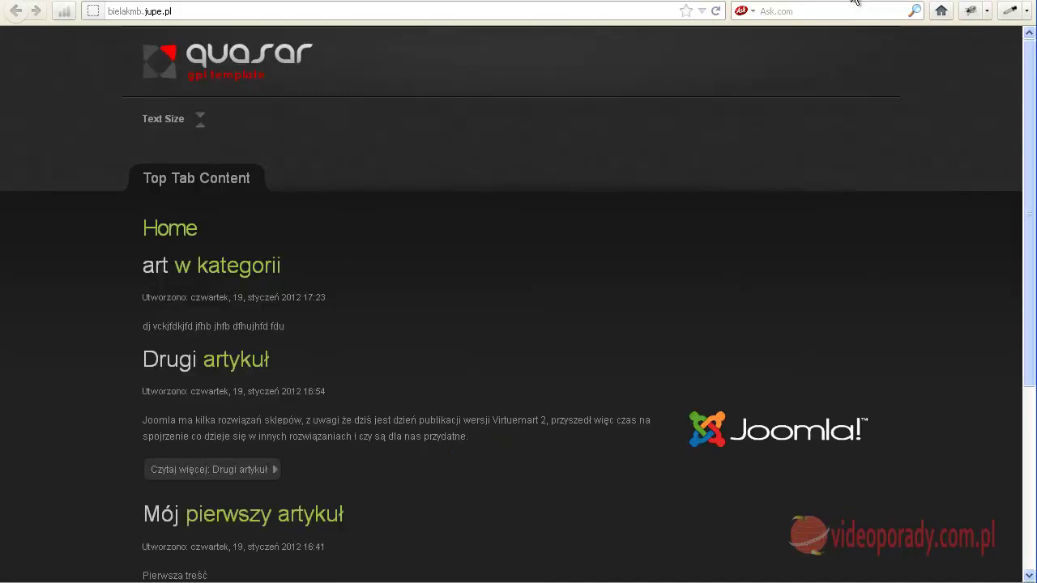
# Save and close the Logo module, and create a new Nowości module titled "Nowości naszej firmy".
pyautogui.click(220, 1)
pyautogui.click(741, 132)
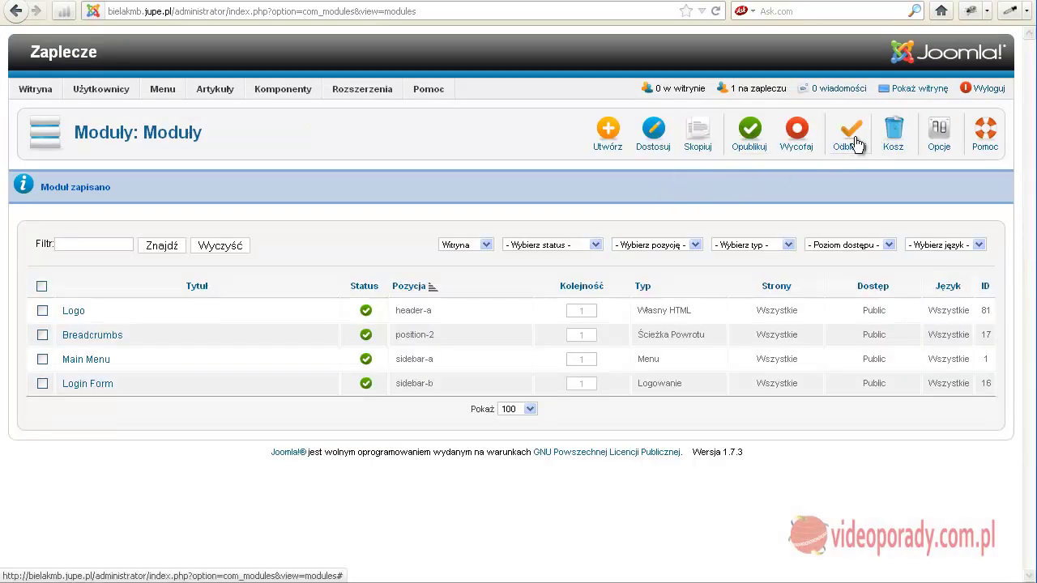
pyautogui.click(609, 134)
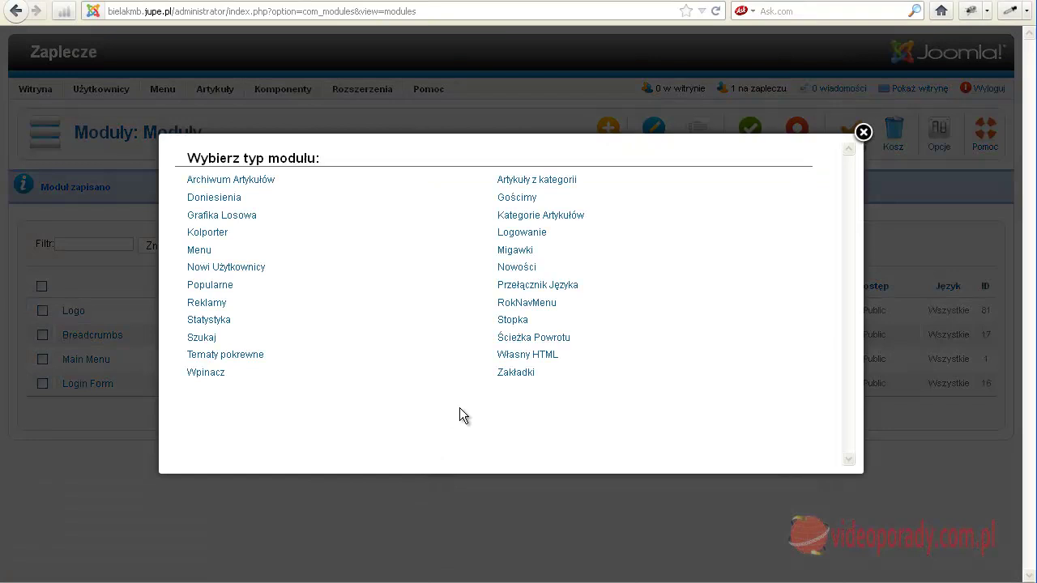
pyautogui.click(515, 269)
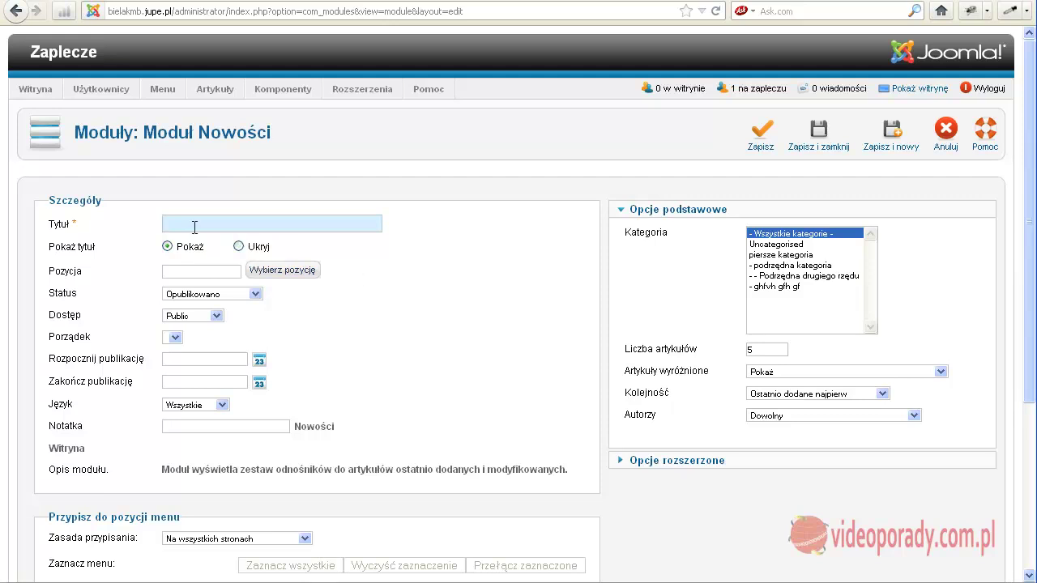
pyautogui.write('Nowośc')
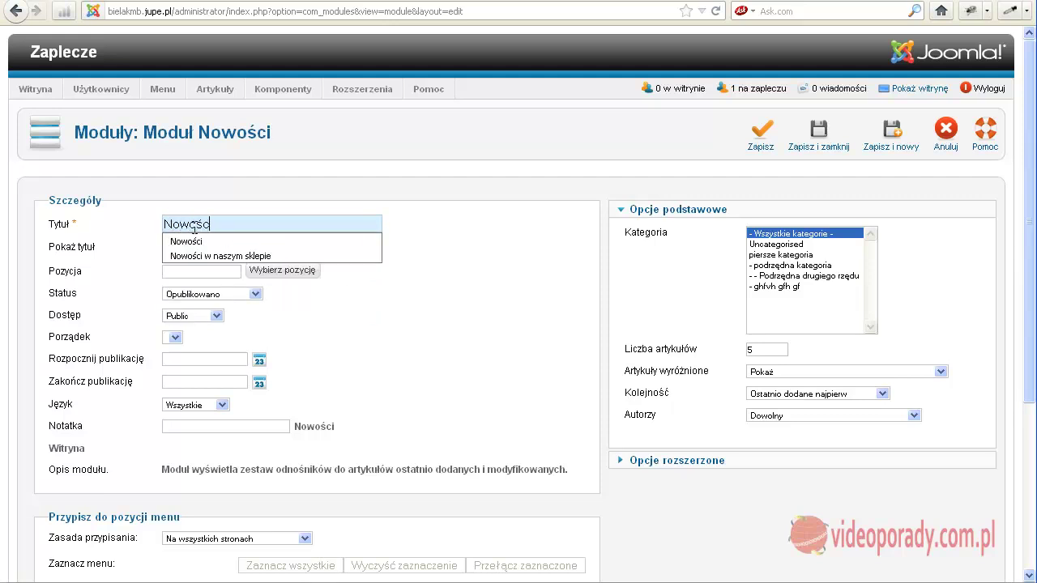
pyautogui.write('i naszej firmy')
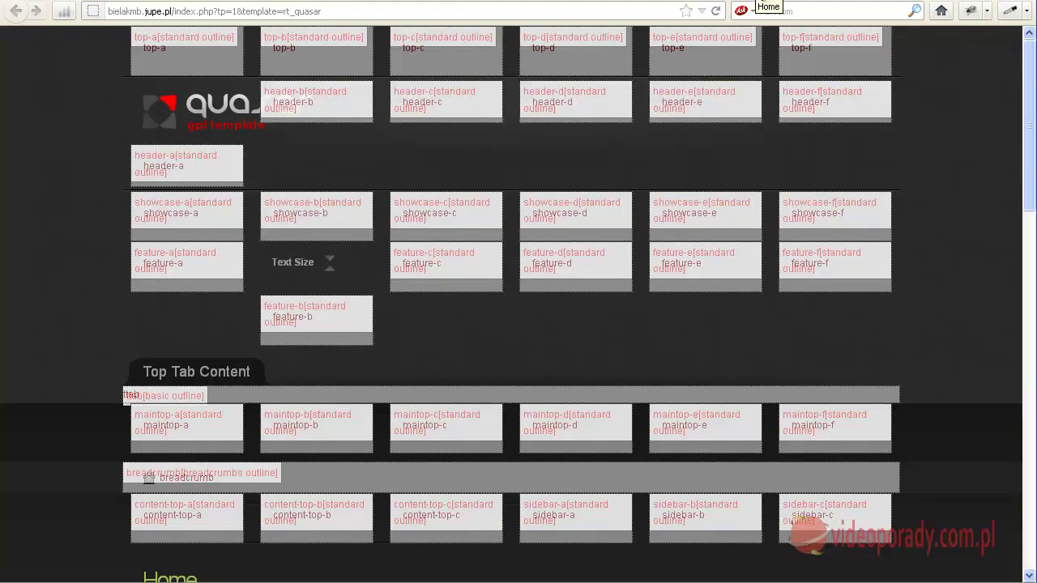
# Consult the rt_quasar module position preview and assign the Nowości module to position bottom-a.
pyautogui.scroll(-3, 442, 392)
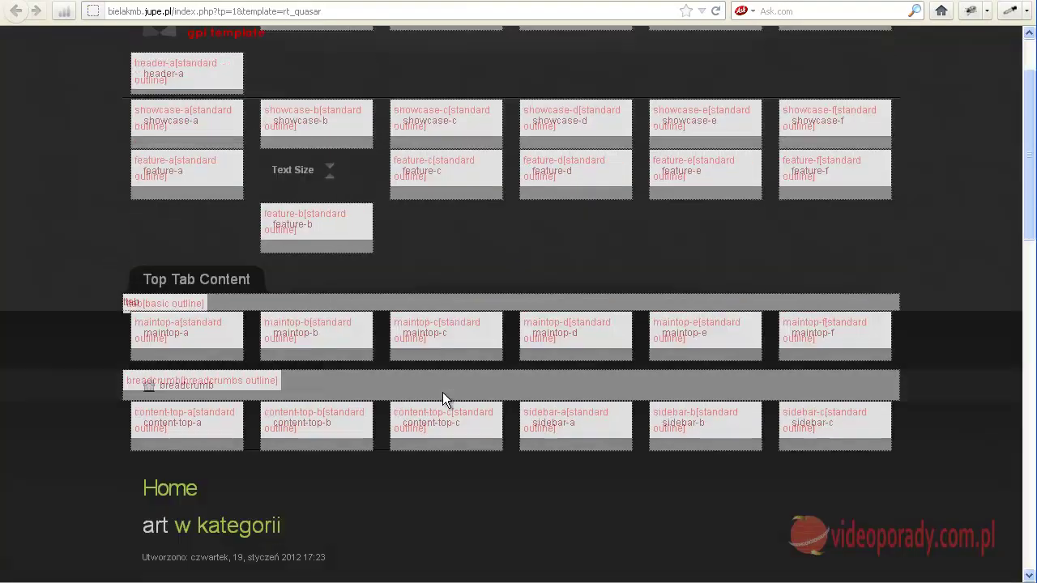
pyautogui.scroll(-10, 434, 397)
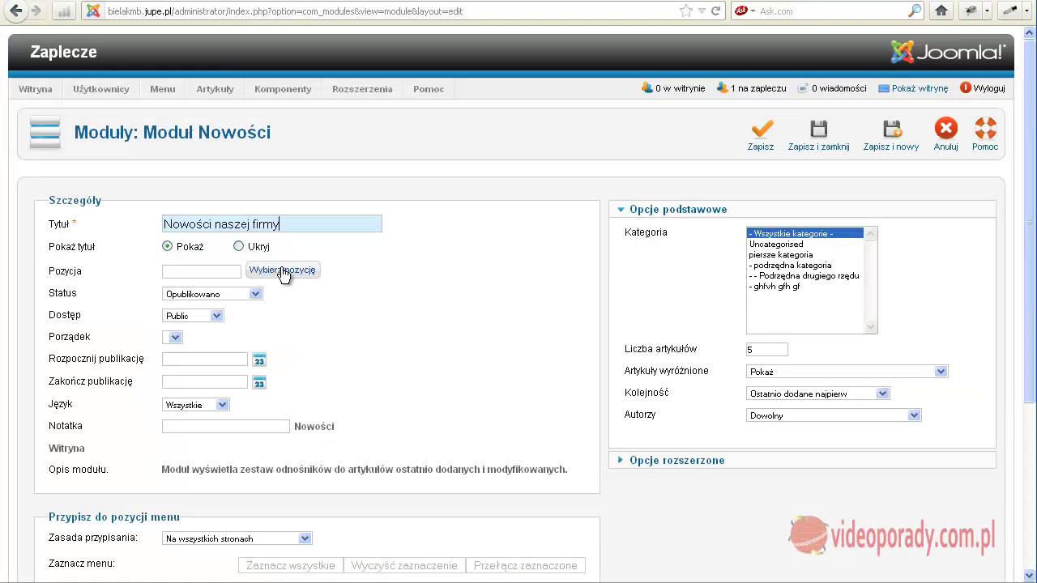
pyautogui.click(282, 272)
pyautogui.scroll(-2, 399, 298)
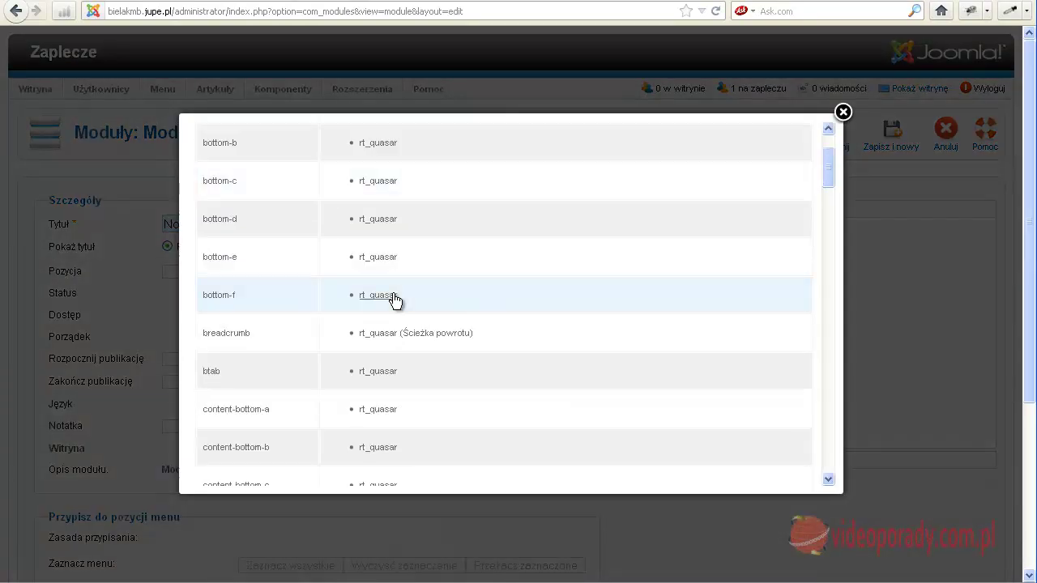
pyautogui.scroll(2, 389, 296)
pyautogui.click(220, 200)
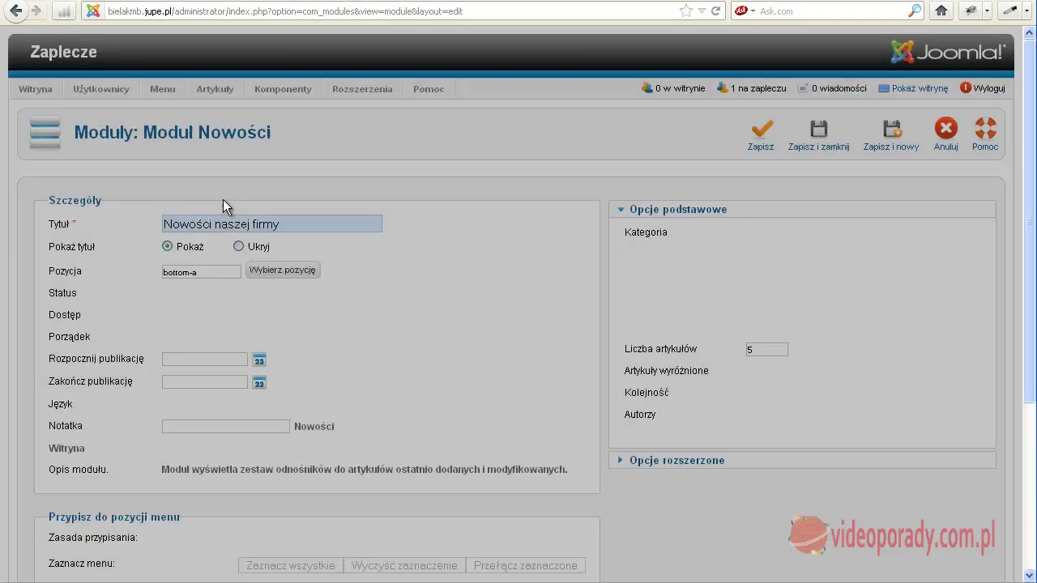
# Check the Nowości module's menu assignment and article options, and save the module.
pyautogui.scroll(-3, 222, 324)
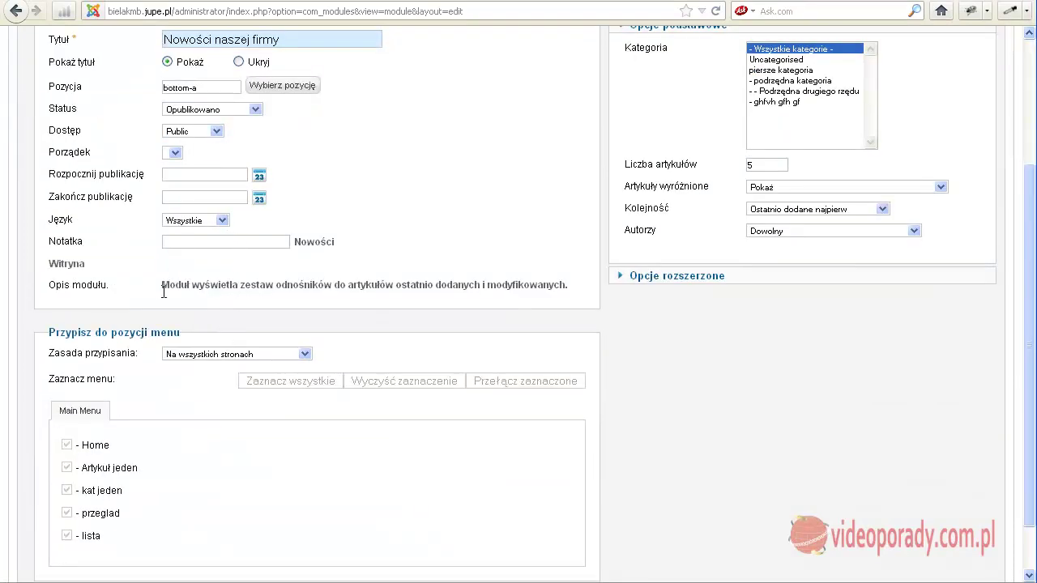
pyautogui.scroll(3, 549, 318)
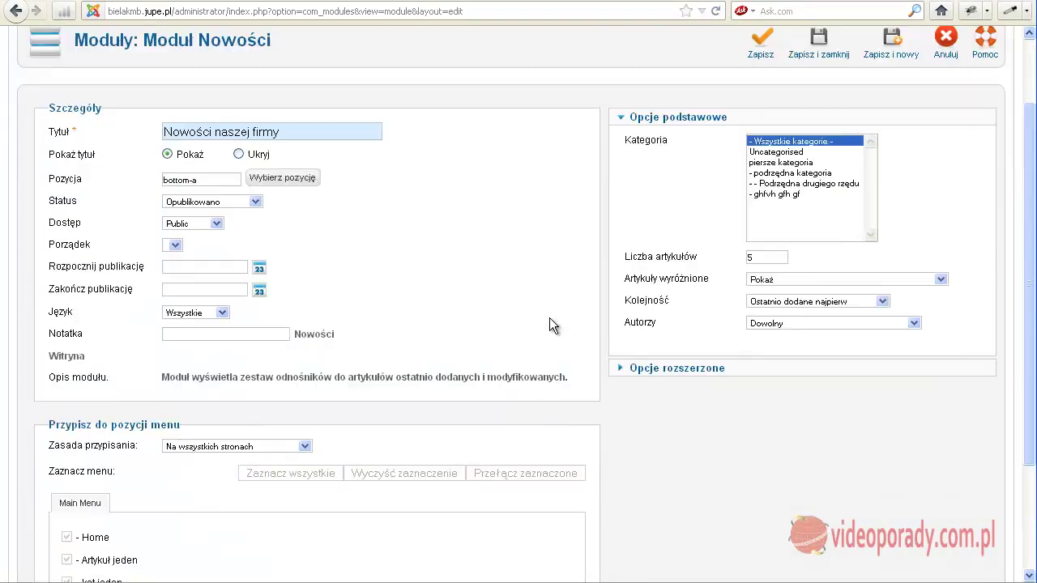
pyautogui.click(760, 134)
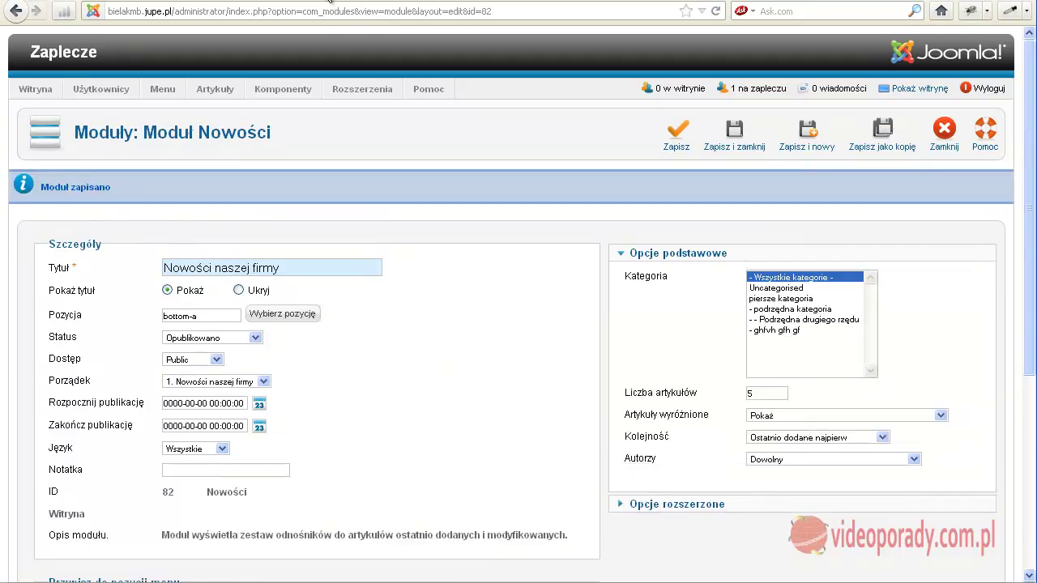
# Open the public site and examine the news list in the front page's bottom section.
pyautogui.click(914, 88)
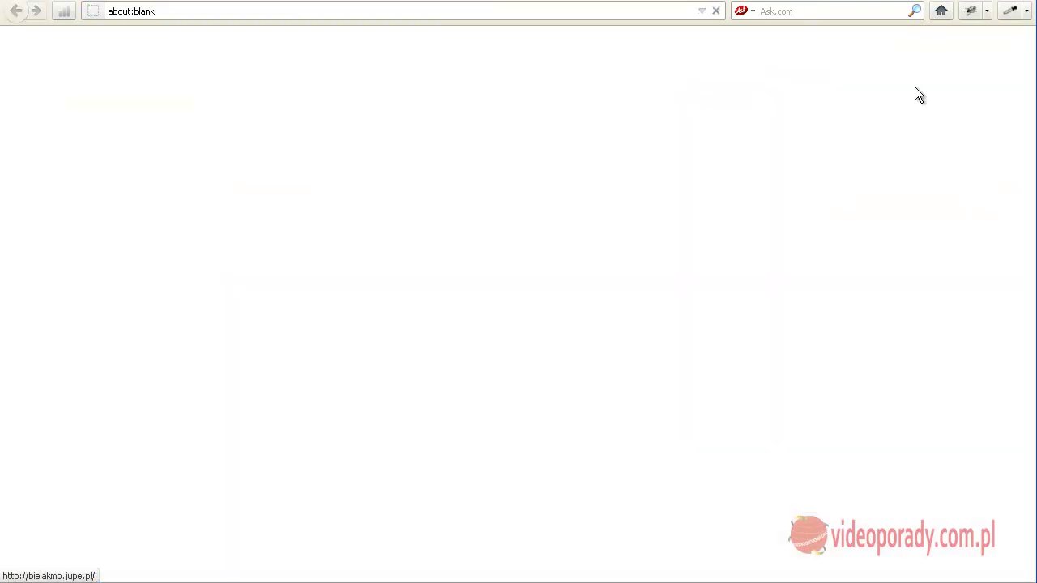
pyautogui.scroll(-15, 274, 300)
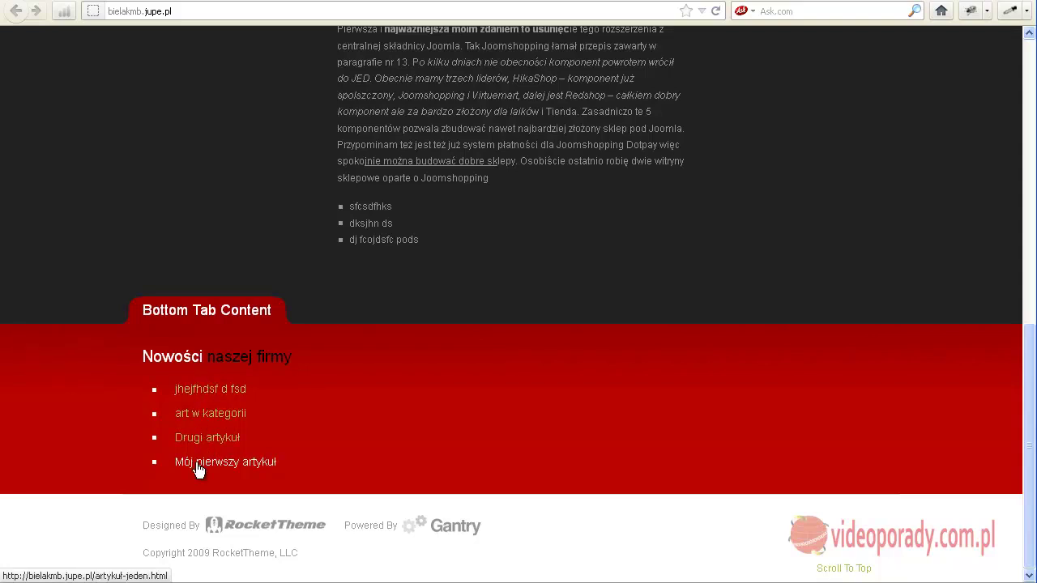
pyautogui.scroll(15, 323, 396)
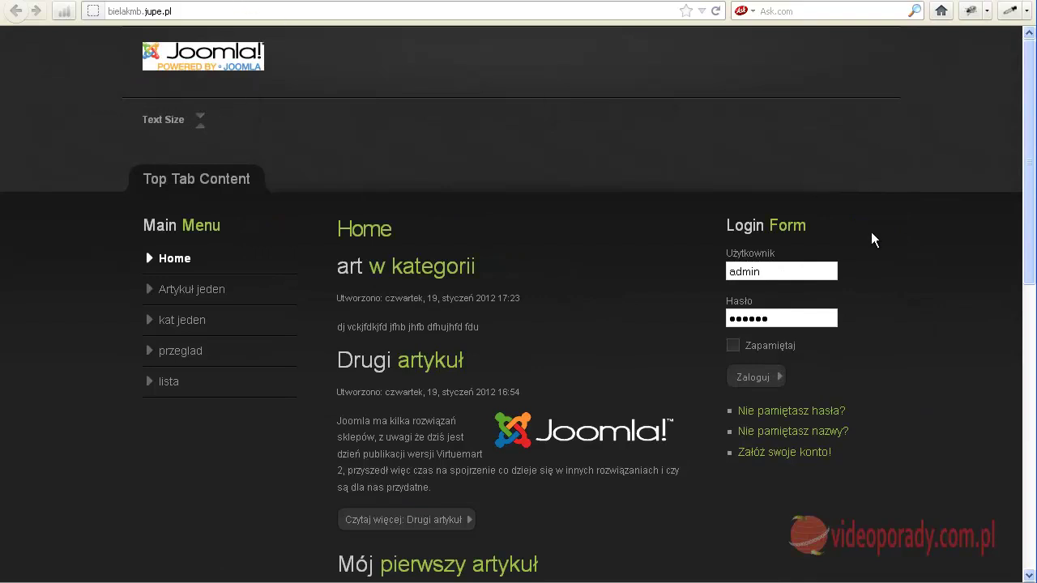
# Review the article headings, links and side modules across the public front page.
pyautogui.scroll(-10, 579, 438)
pyautogui.scroll(6, 579, 437)
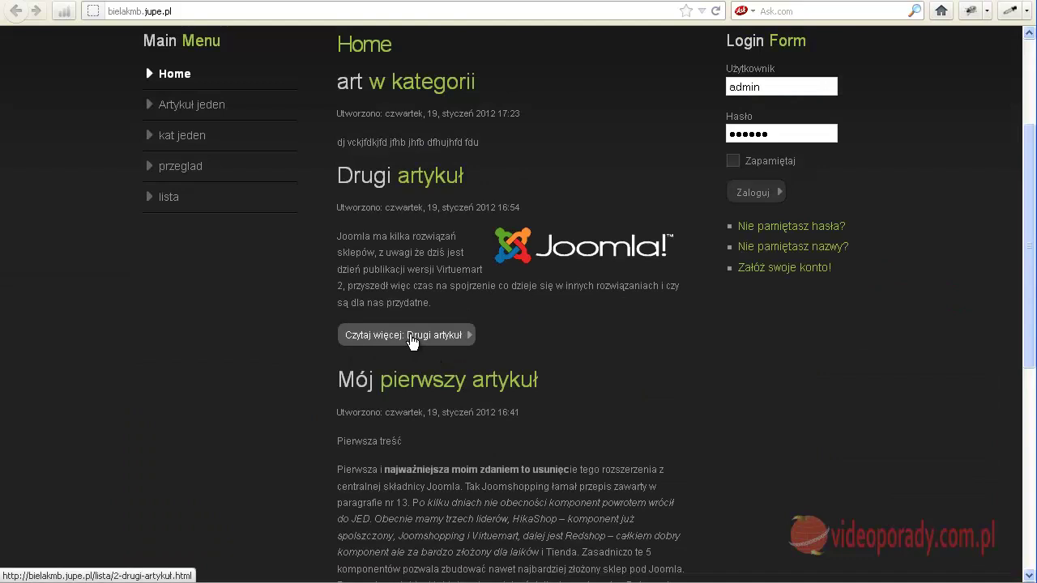
pyautogui.scroll(-2, 766, 305)
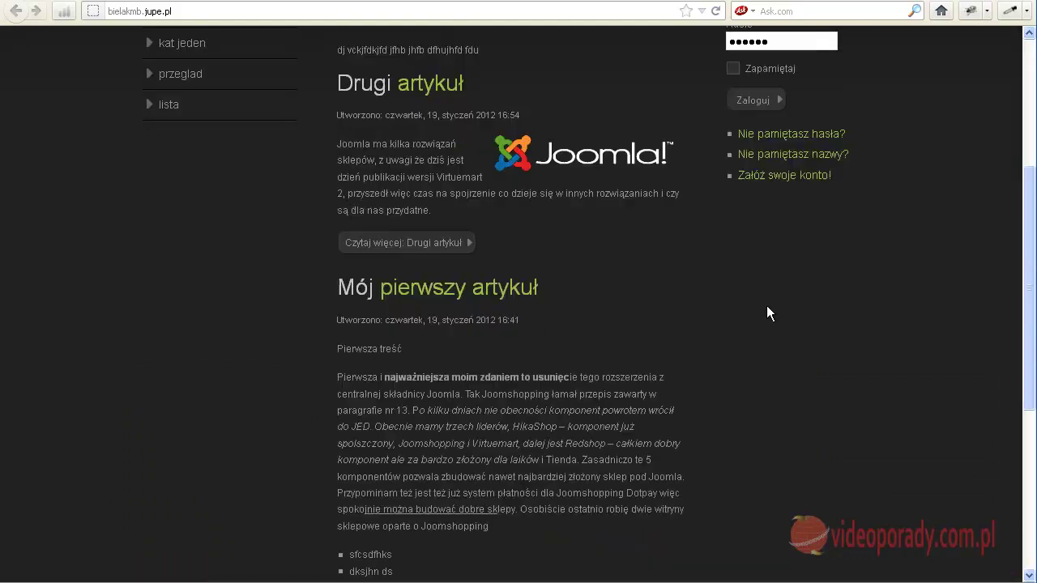
pyautogui.scroll(4, 749, 334)
pyautogui.scroll(2, 749, 335)
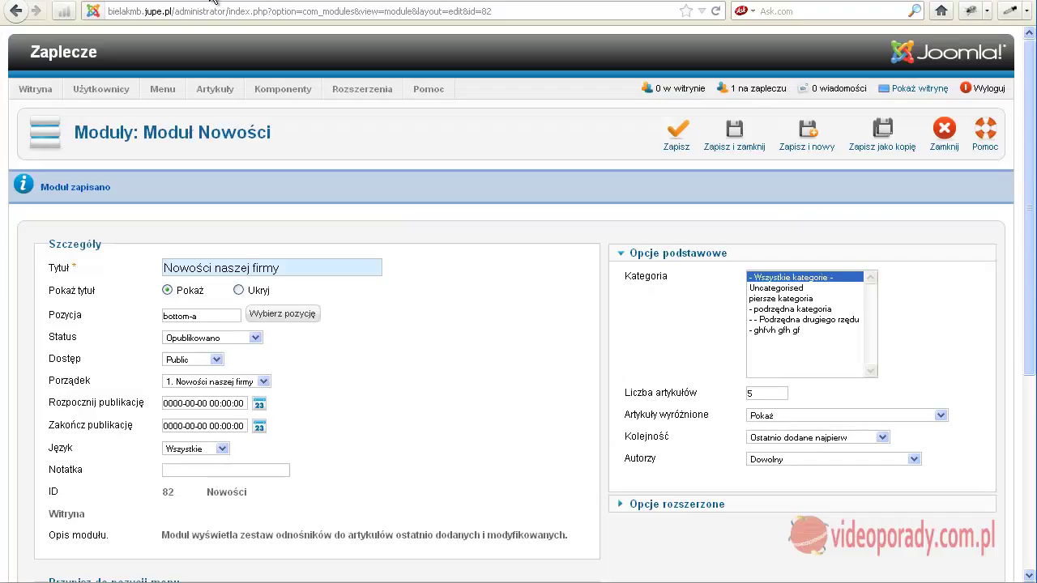
# Return to the administration, save and close the Nowości module, and open the rt_quasar - Default template style for editing.
pyautogui.click(213, 2)
pyautogui.click(733, 132)
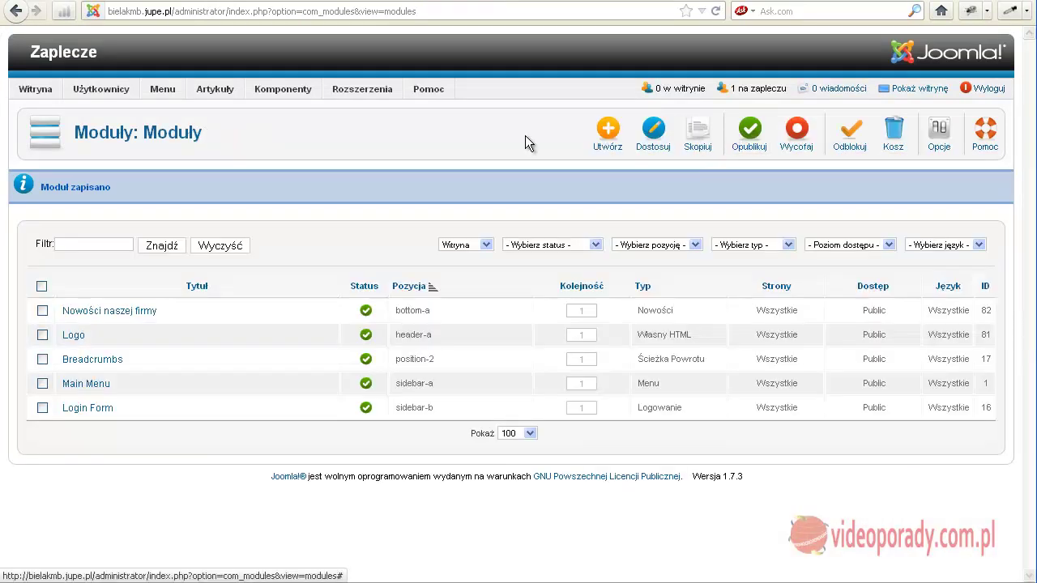
pyautogui.moveTo(350, 96)
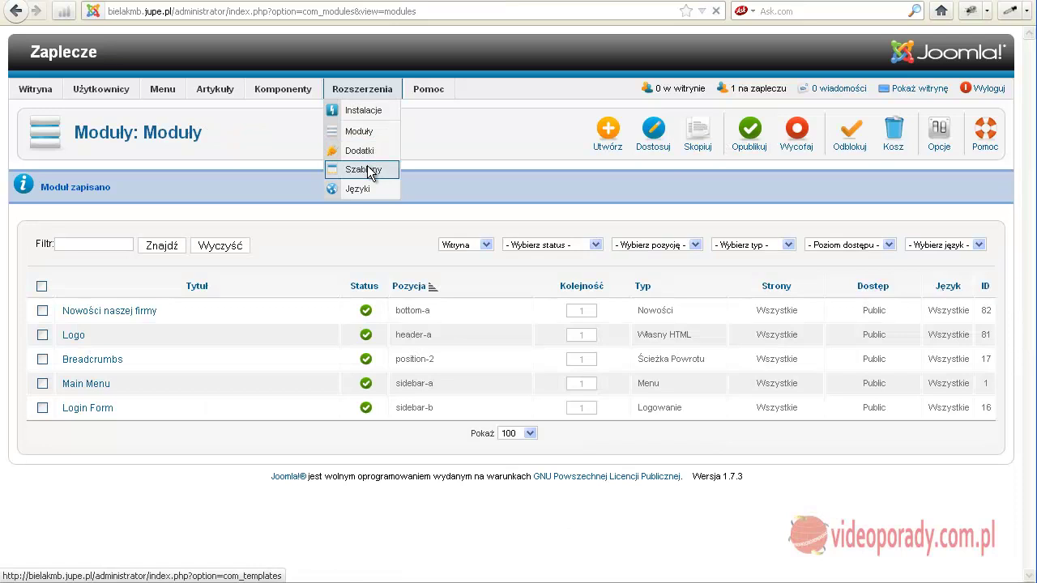
pyautogui.click(366, 169)
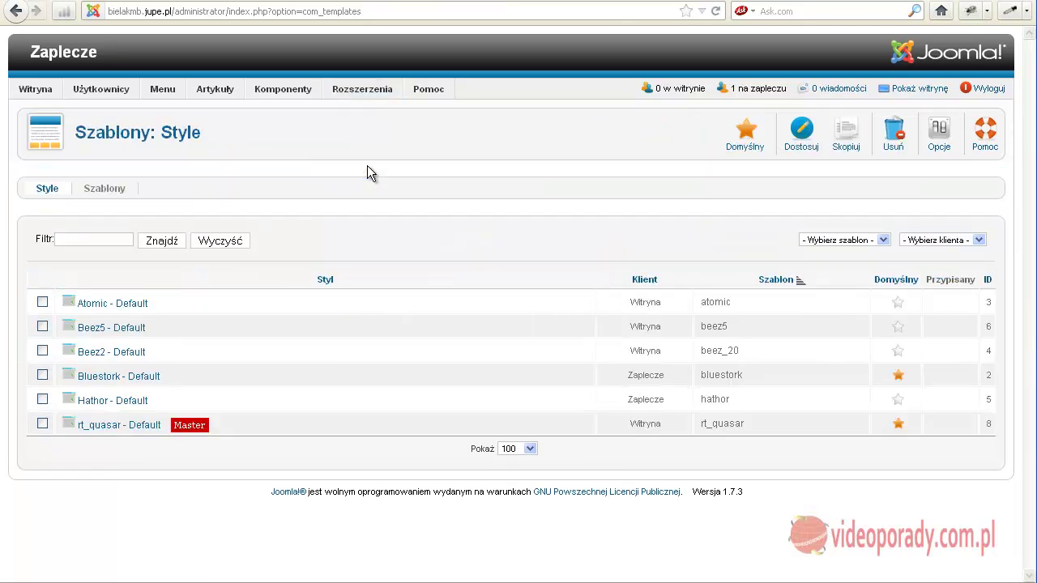
pyautogui.click(127, 427)
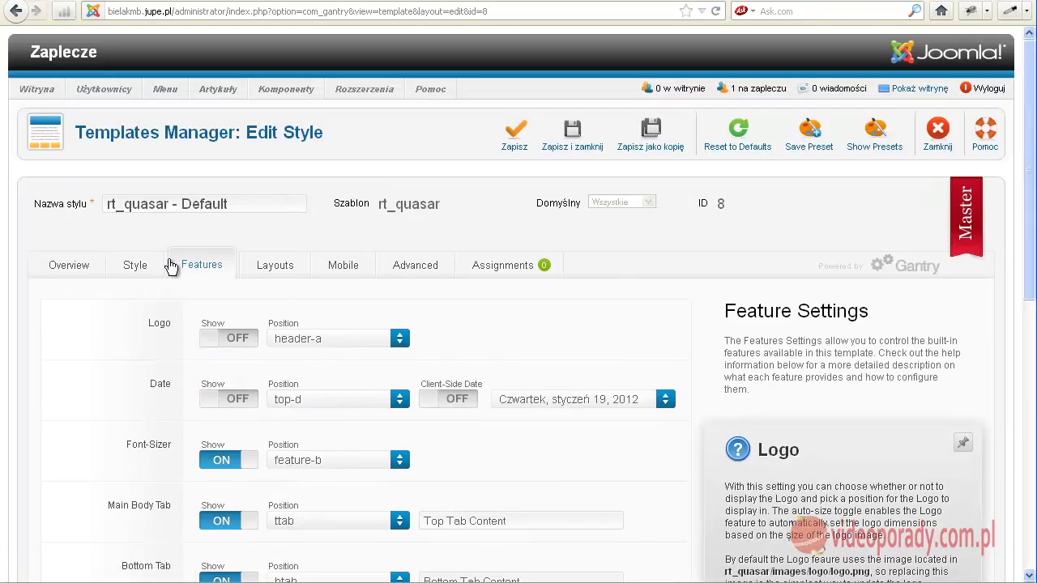
# Set the rt_quasar style's Link Color to #1f85ad, and save and close the style.
pyautogui.click(138, 265)
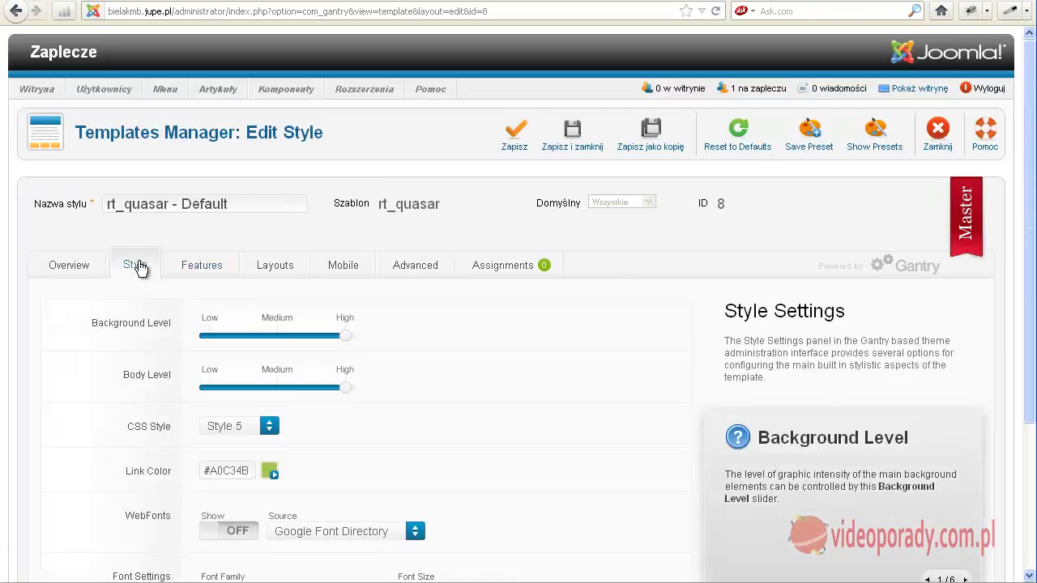
pyautogui.click(269, 472)
pyautogui.moveTo(422, 550)
pyautogui.mouseDown()
pyautogui.moveTo(426, 480)
pyautogui.moveTo(427, 525)
pyautogui.moveTo(428, 506)
pyautogui.moveTo(387, 500)
pyautogui.mouseUp()
pyautogui.click(530, 406)
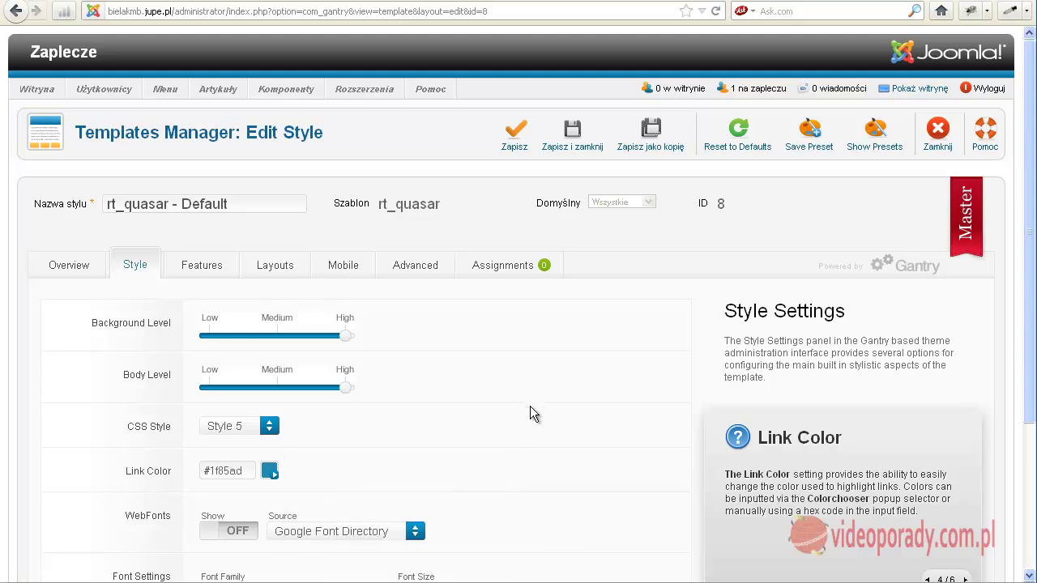
pyautogui.click(571, 135)
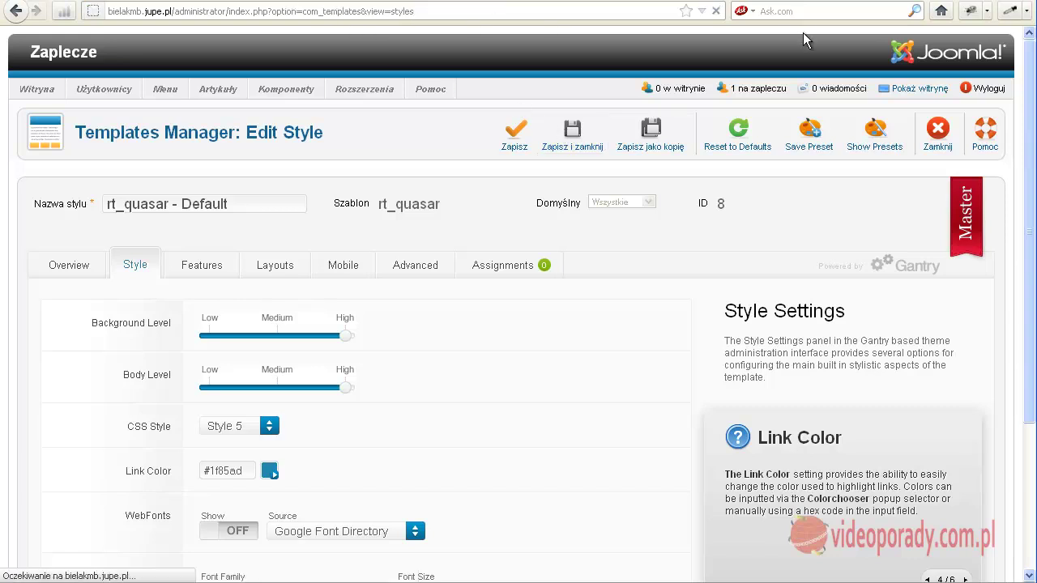
# Open the public site and examine the link colour on the front page's headings, module titles and login links.
pyautogui.click(911, 89)
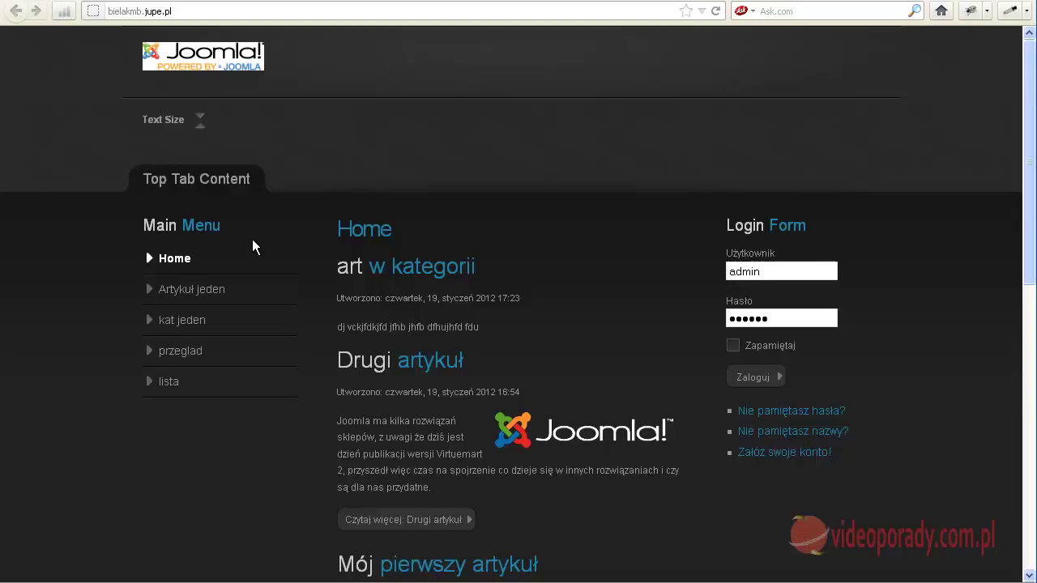
pyautogui.scroll(-5, 538, 304)
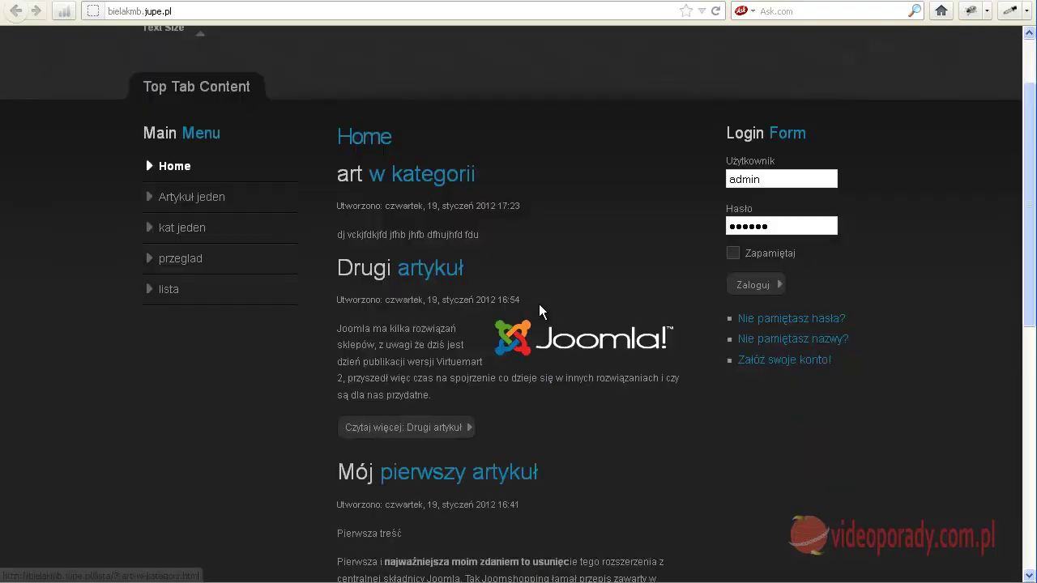
pyautogui.scroll(-3, 538, 311)
pyautogui.scroll(7, 527, 336)
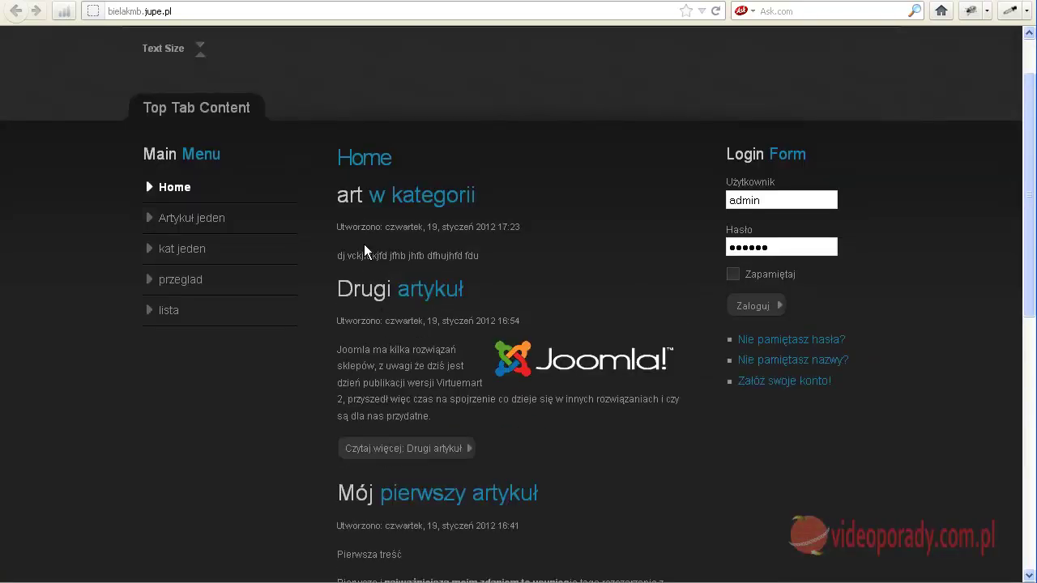
pyautogui.scroll(2, 184, 146)
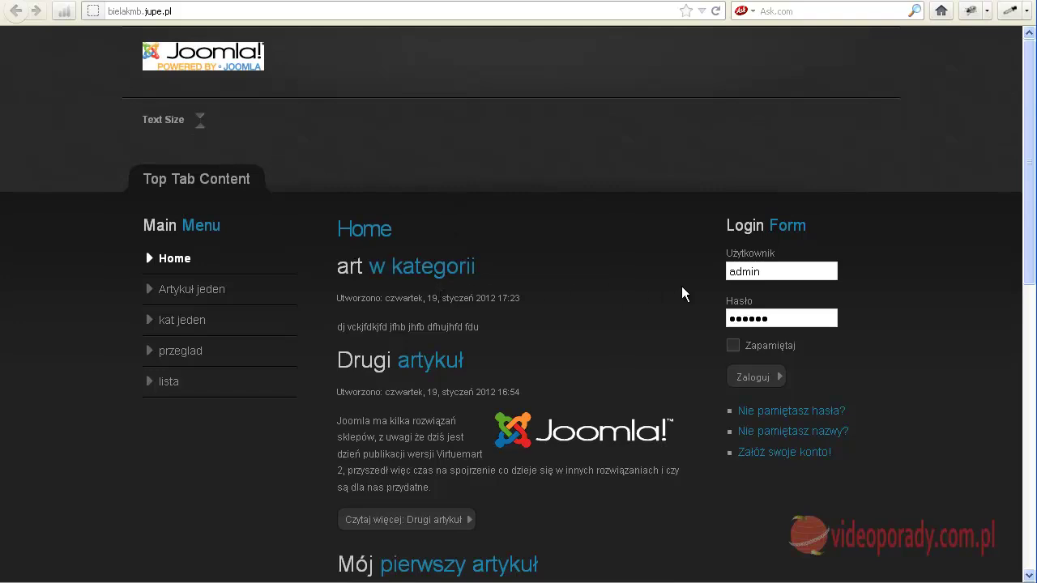
pyautogui.scroll(-8, 432, 259)
pyautogui.scroll(8, 432, 260)
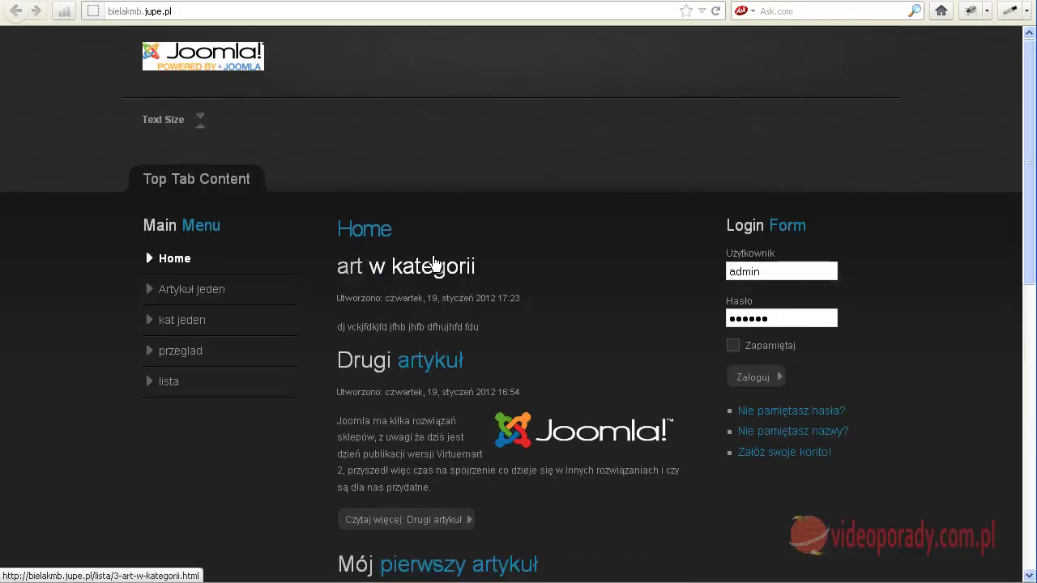
pyautogui.scroll(-5, 433, 261)
pyautogui.scroll(2, 430, 259)
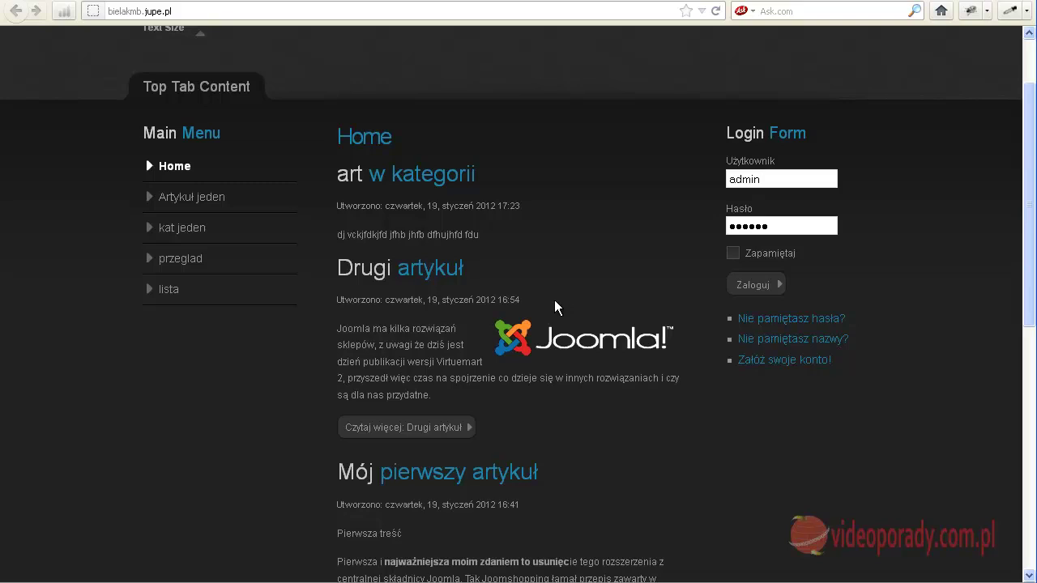
pyautogui.scroll(2, 625, 304)
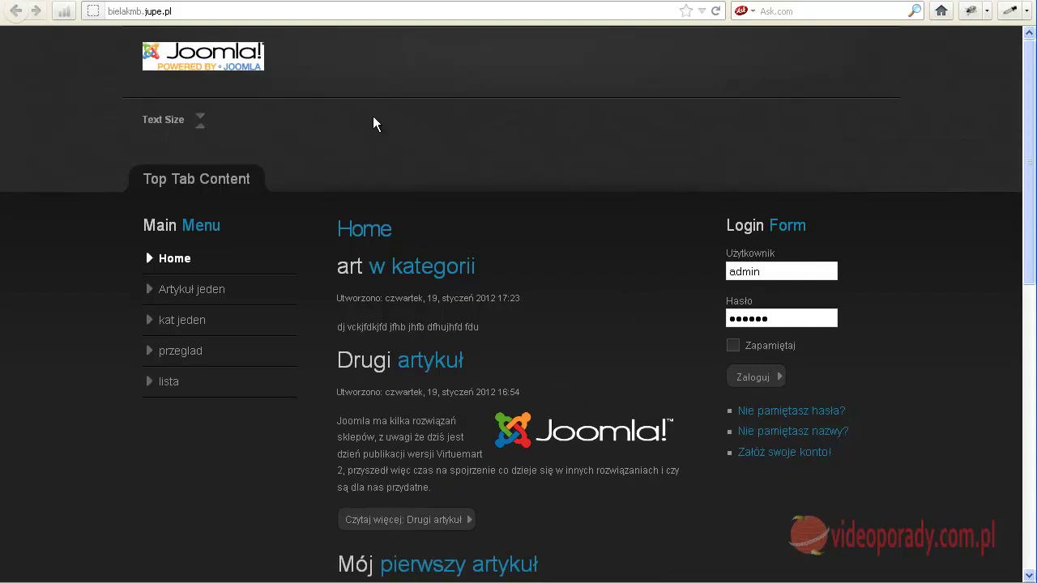